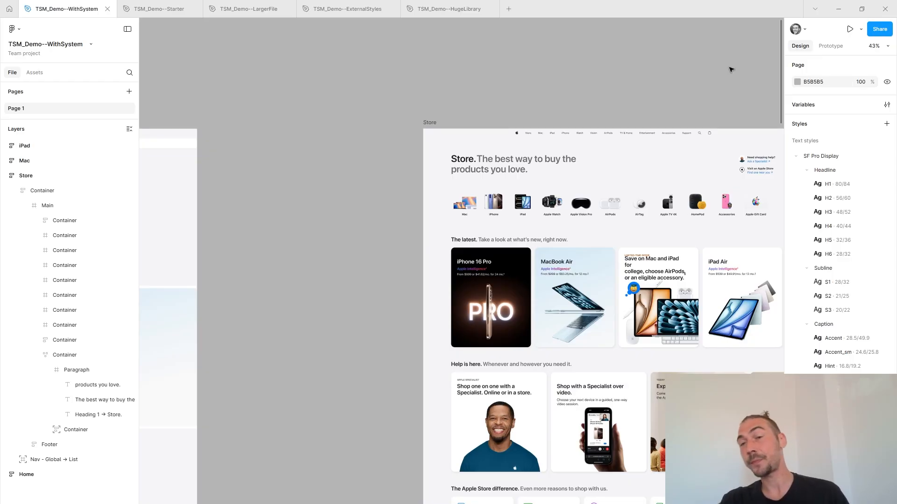
Inspect the H1 and H2 text styles and the variables linked to their font family, weight and size.
scroll(697, 86, "down", 5)
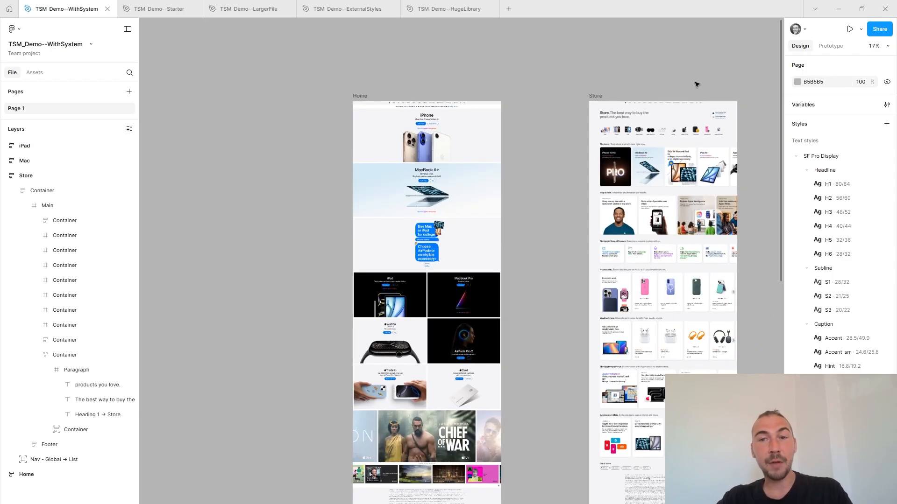
scroll(697, 84, "right", 6)
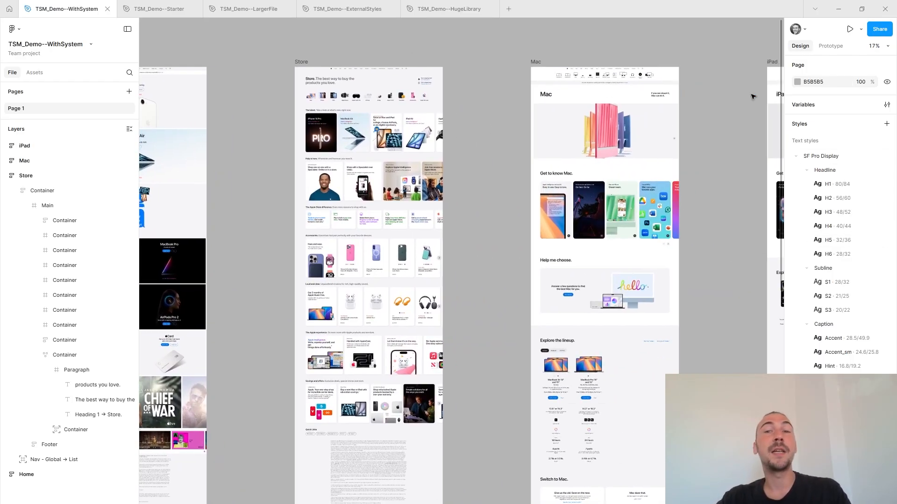
left_click_drag(719, 87, 738, 129)
left_click_drag(478, 90, 539, 99)
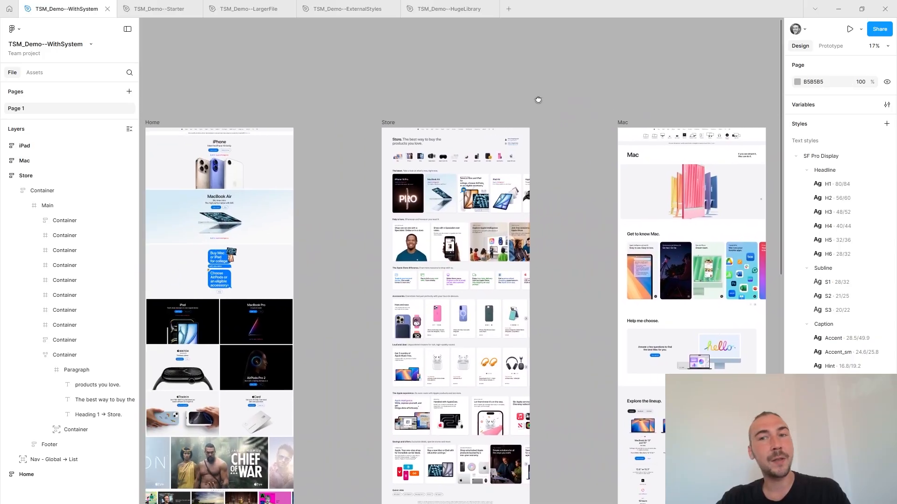
scroll(536, 99, "left", 2)
scroll(535, 100, "up", 2)
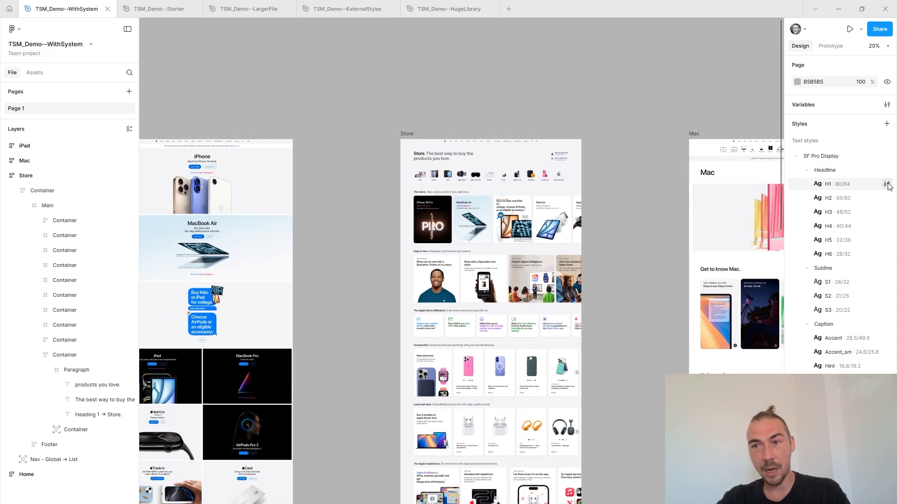
left_click(886, 185)
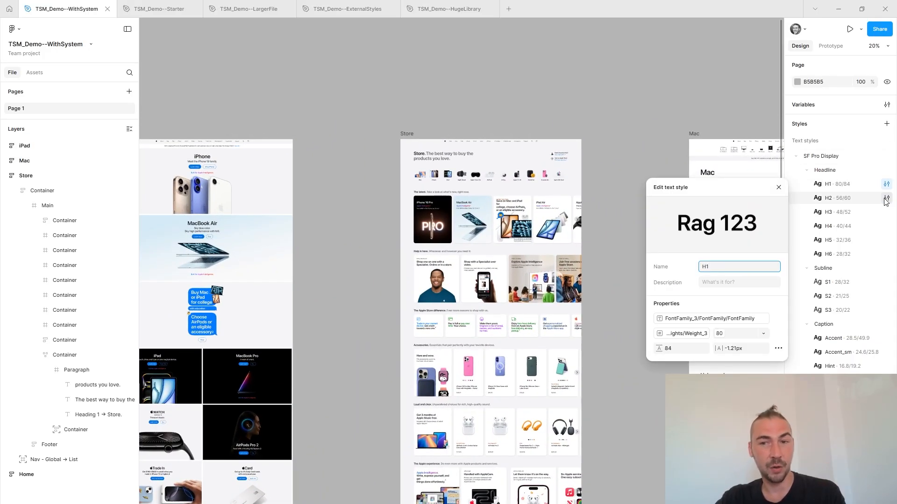
left_click(887, 199)
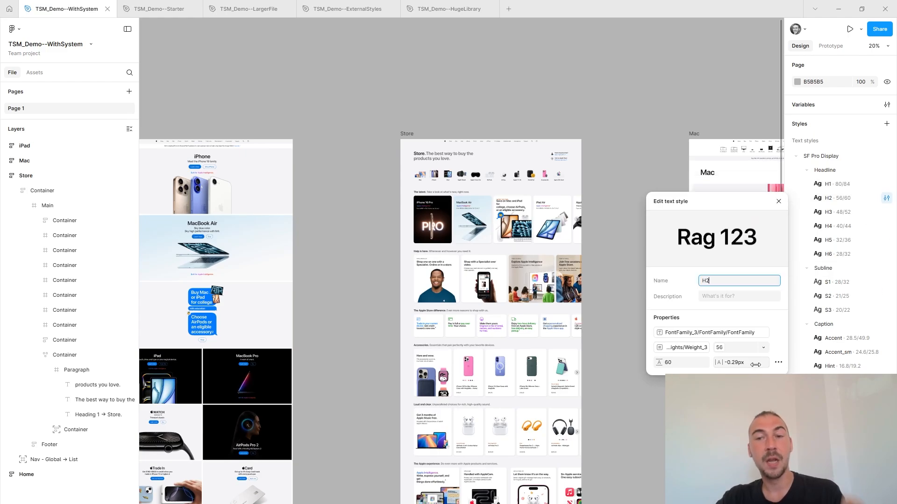
left_click(730, 334)
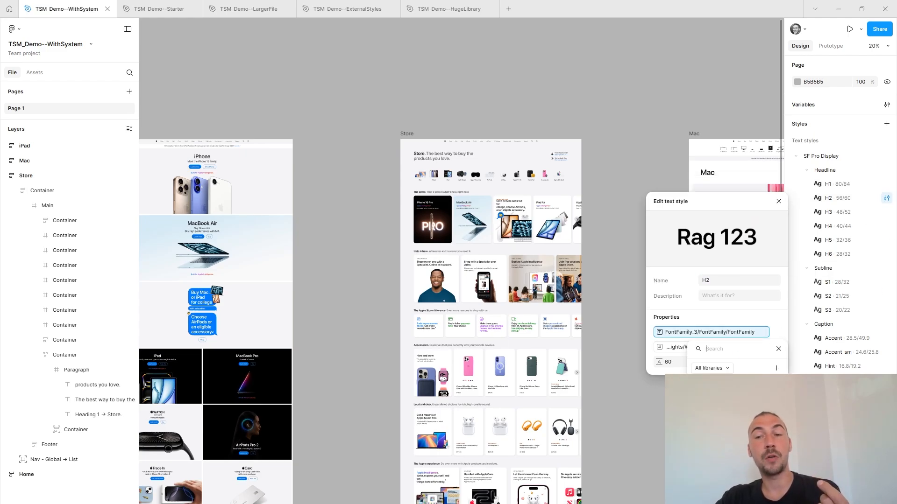
left_click(778, 202)
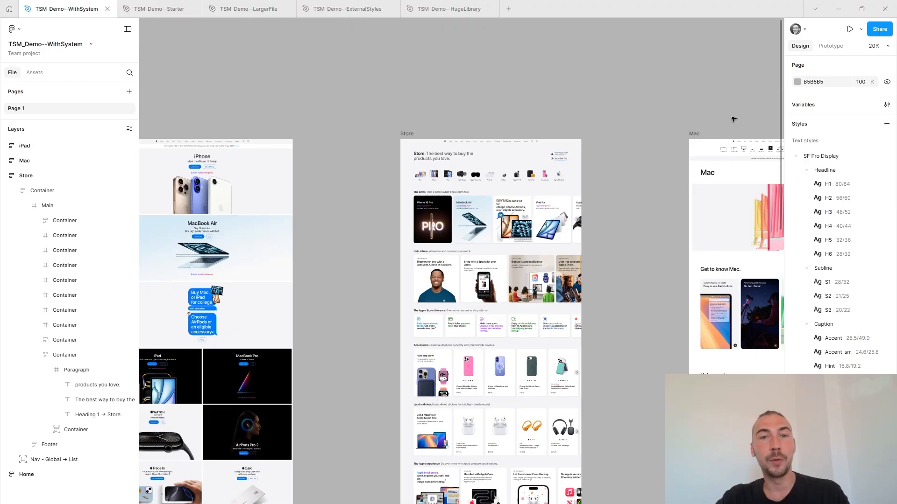
Set the FontFamily variable in the FontFamily_3 group of the typography variables to Ribeye.
scroll(405, 131, "up", 5)
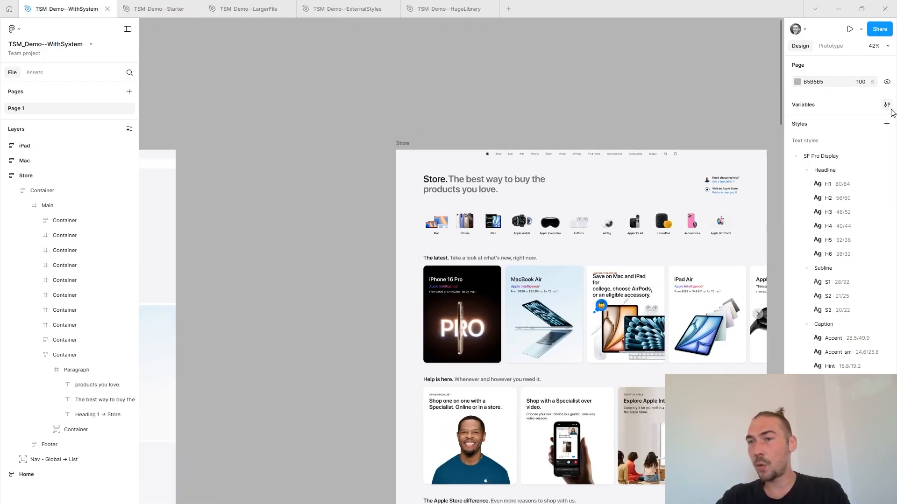
left_click(887, 104)
left_click(138, 270)
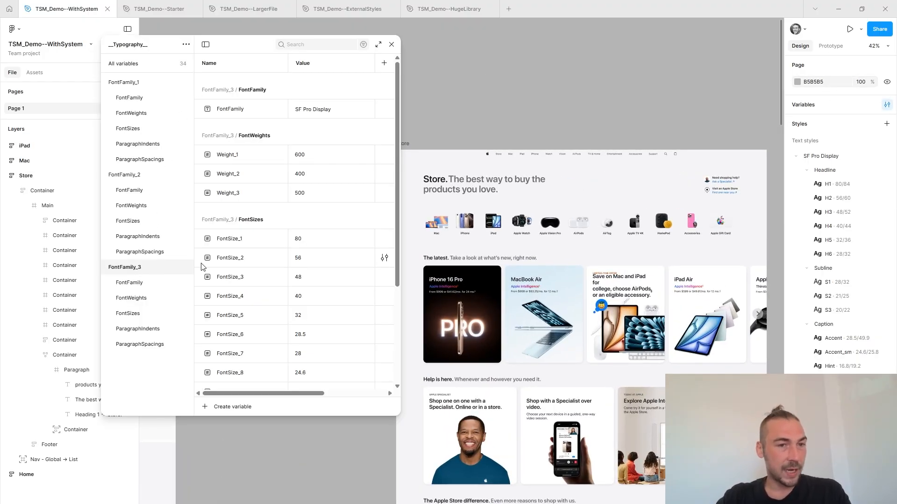
double_click(325, 109)
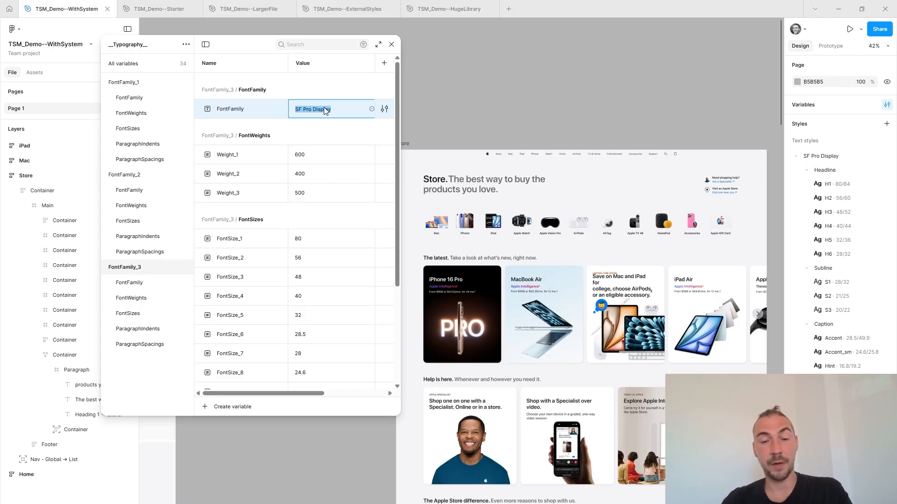
type("Ribeye")
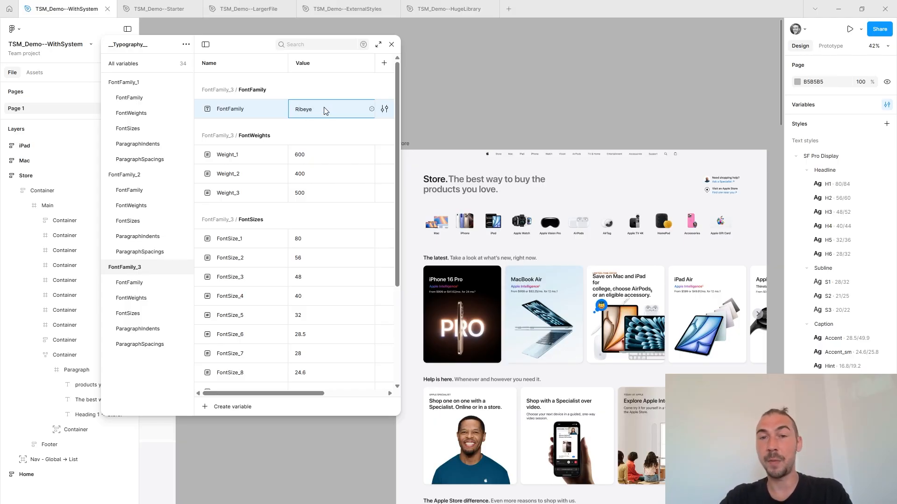
key("Tab")
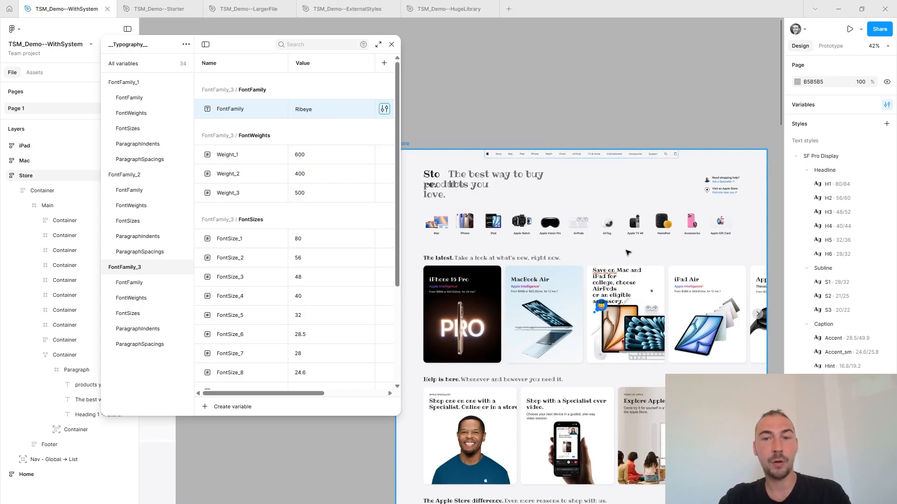
Set FontSize_1 to 72 and FontSize_2 to 48 in the FontFamily_3 font sizes.
scroll(626, 251, "down", 5)
scroll(773, 274, "up", 3)
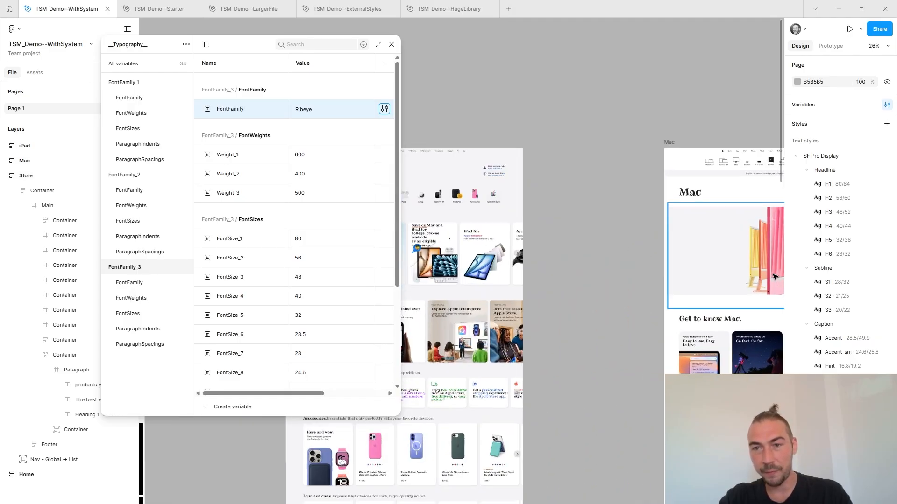
scroll(768, 276, "up", 2)
scroll(654, 328, "down", 4)
scroll(494, 307, "up", 1)
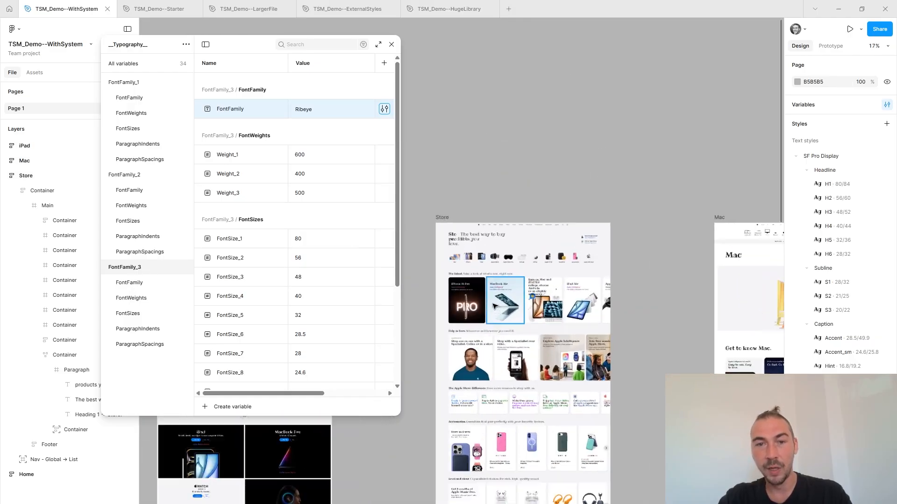
scroll(495, 306, "up", 3)
double_click(317, 238)
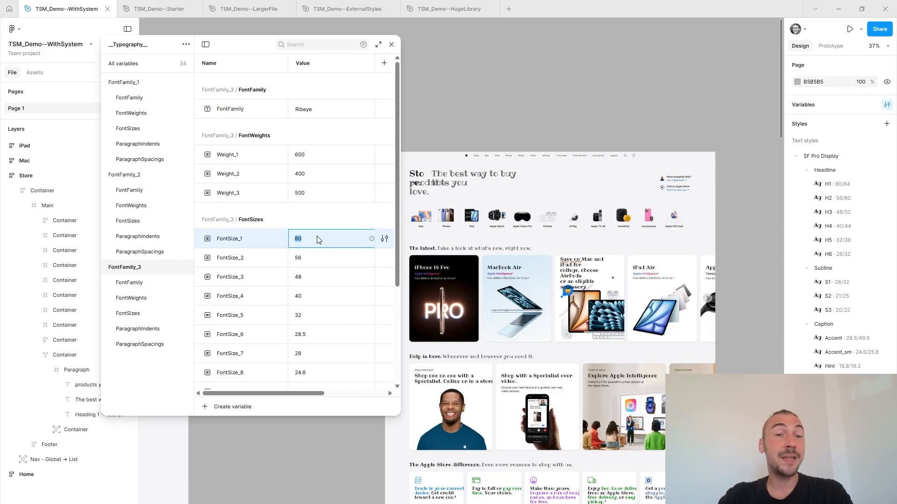
key("Return")
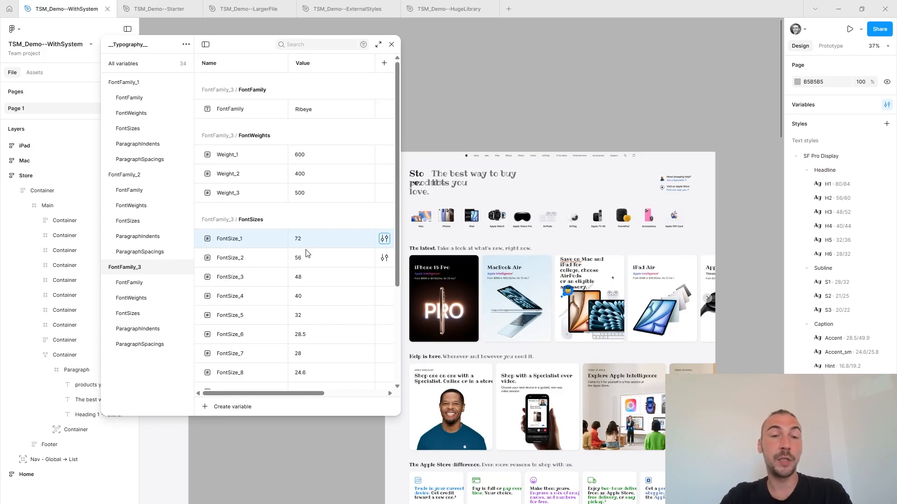
double_click(306, 258)
key("Return")
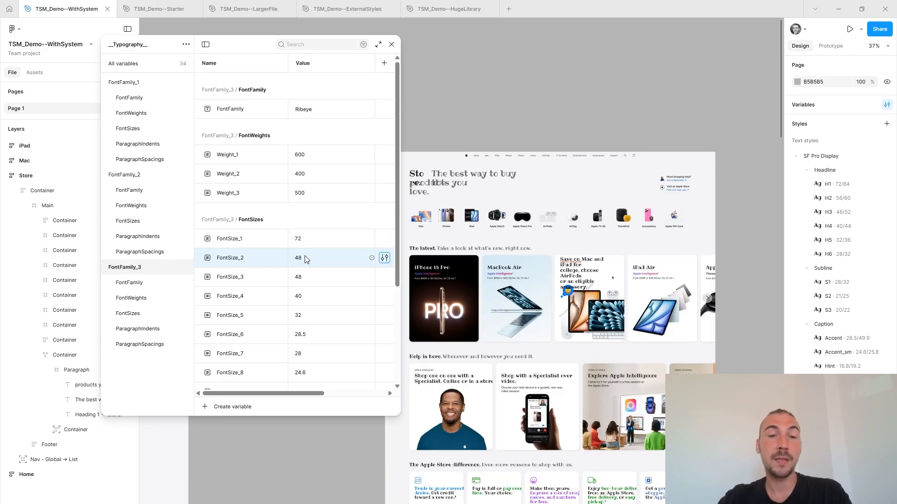
Set FontSize_3 to 36 in the FontFamily_3 font sizes, check the Store page headings and close the variables.
double_click(308, 279)
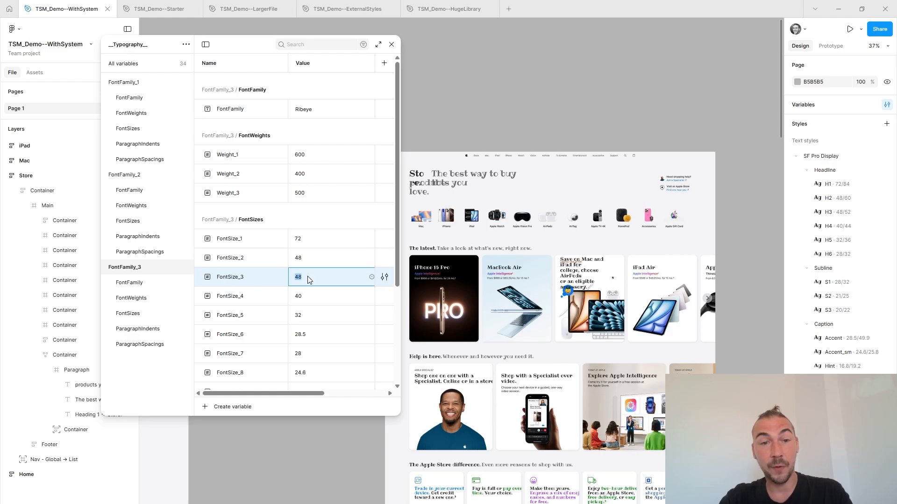
type("36")
key("Return")
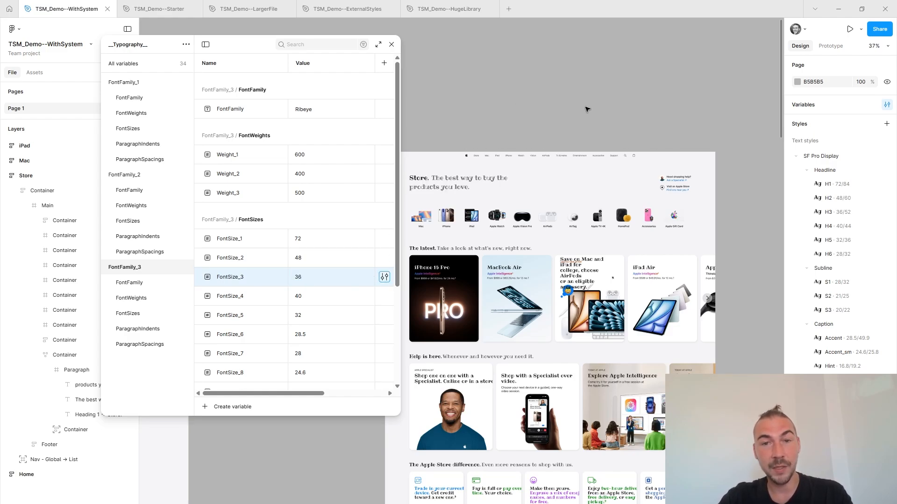
scroll(502, 198, "down", 1)
scroll(502, 198, "up", 5)
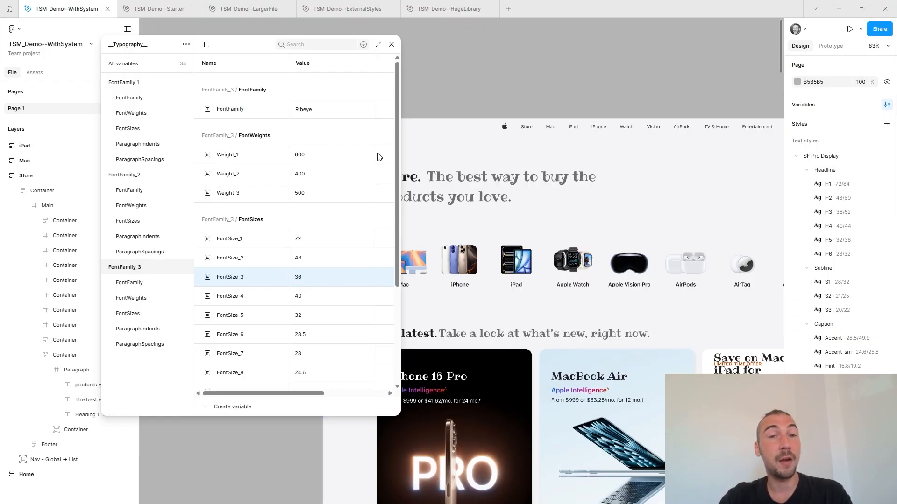
left_click(392, 44)
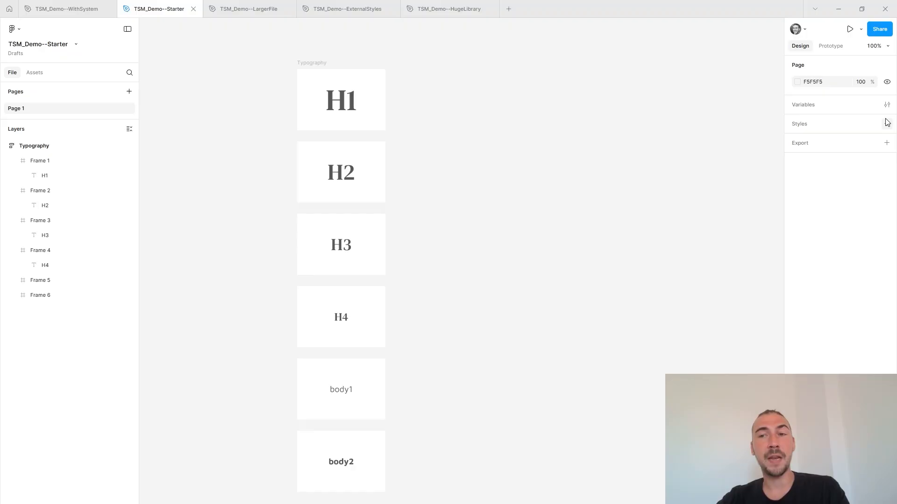
In the TSM_Demo--Starter file, create a text style named H1 from the H1 text in Frame 1.
left_click(330, 103)
left_click(887, 282)
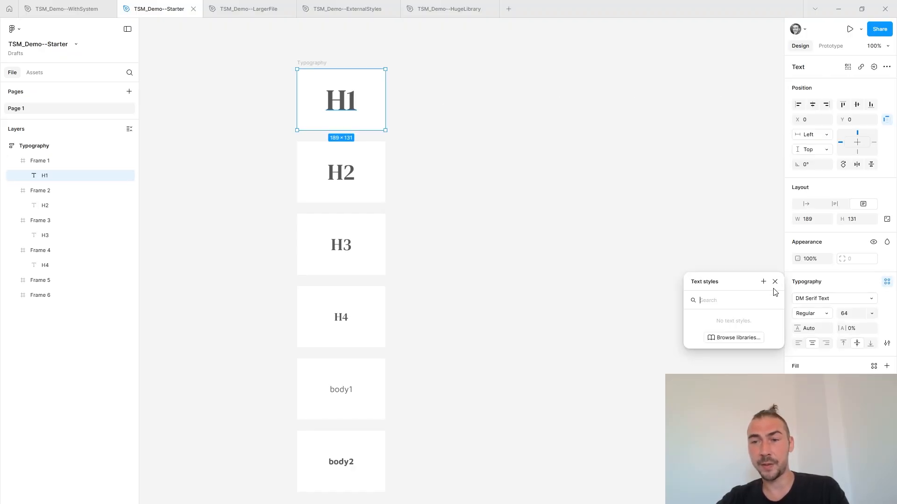
left_click(764, 282)
type("H")
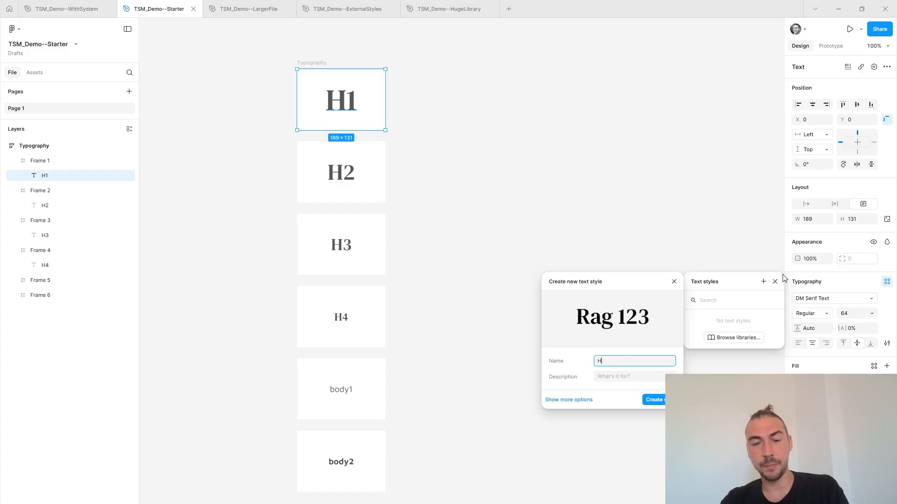
type("1")
key("Return")
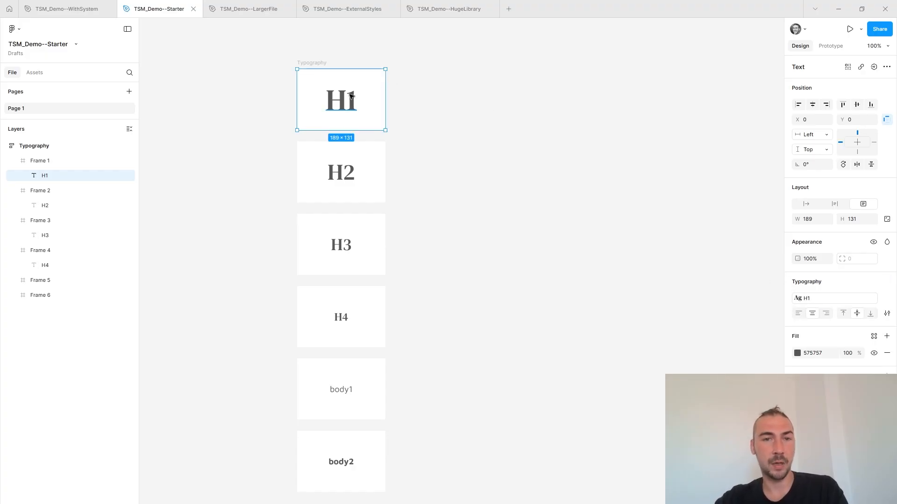
Look up the font family used by the H1 text style in its properties, leaving it unedited.
left_click(812, 299)
left_click(775, 340)
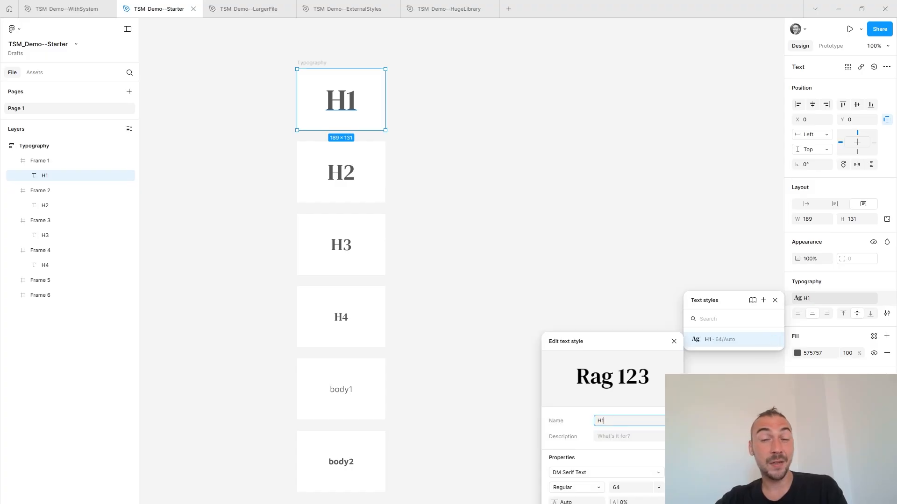
left_click(636, 472)
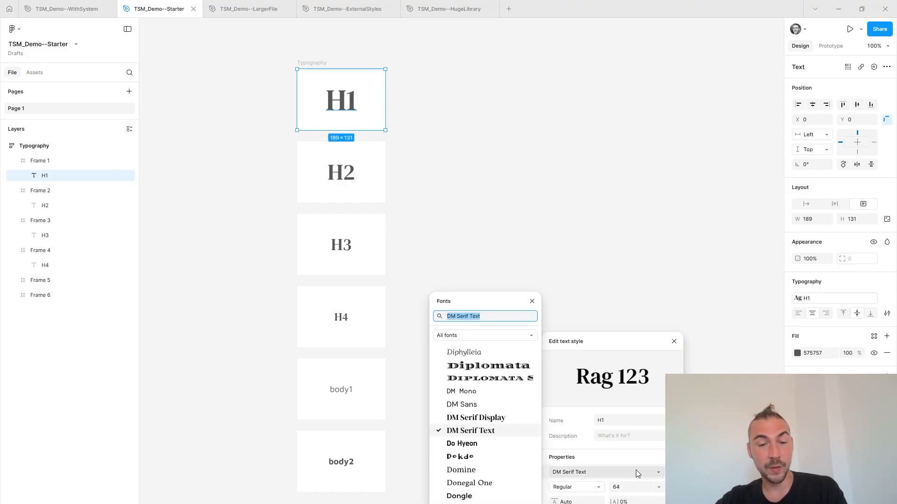
left_click(677, 262)
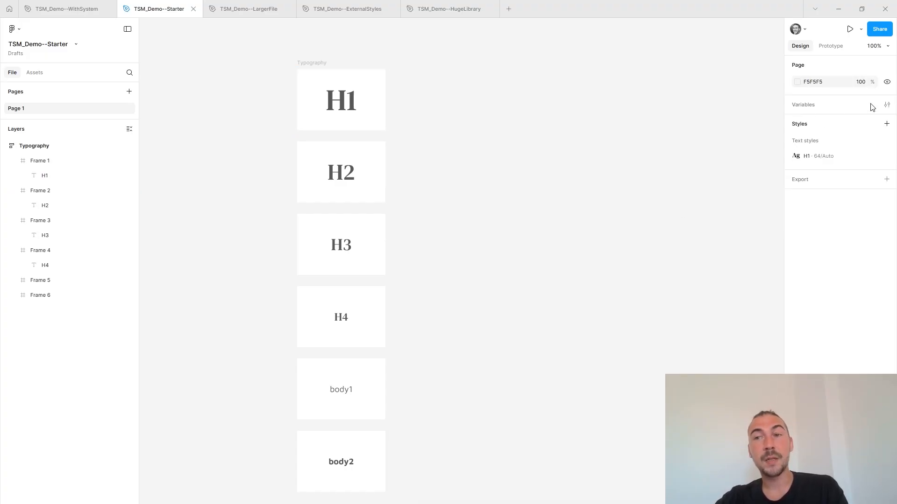
Create a string variable named FontFamily with the value DM Serif Text.
left_click(887, 104)
left_click(582, 198)
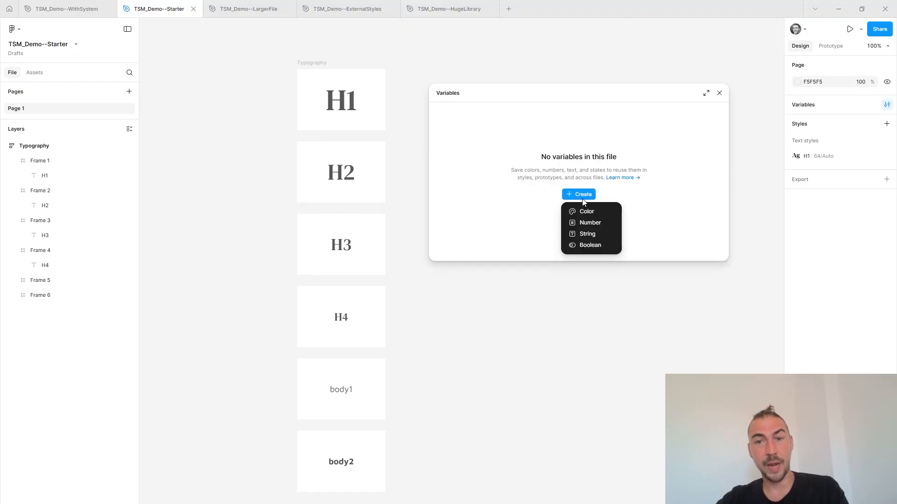
left_click(587, 234)
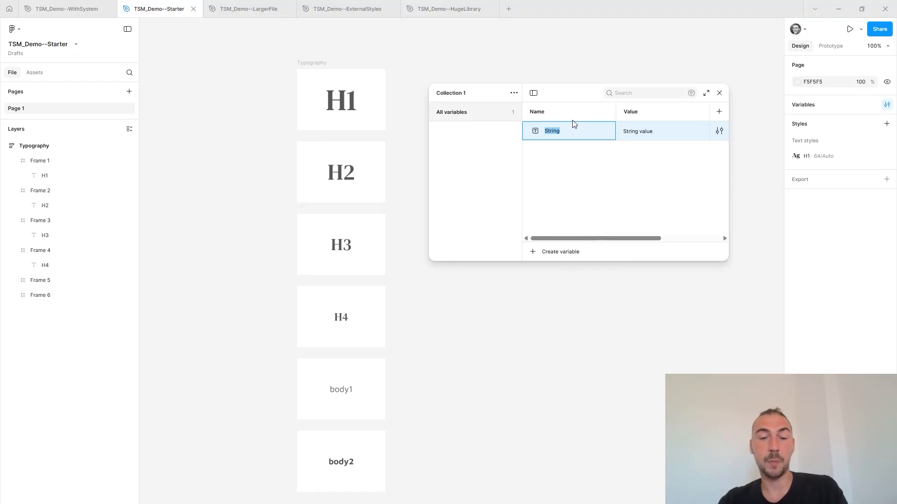
type("FontFamily")
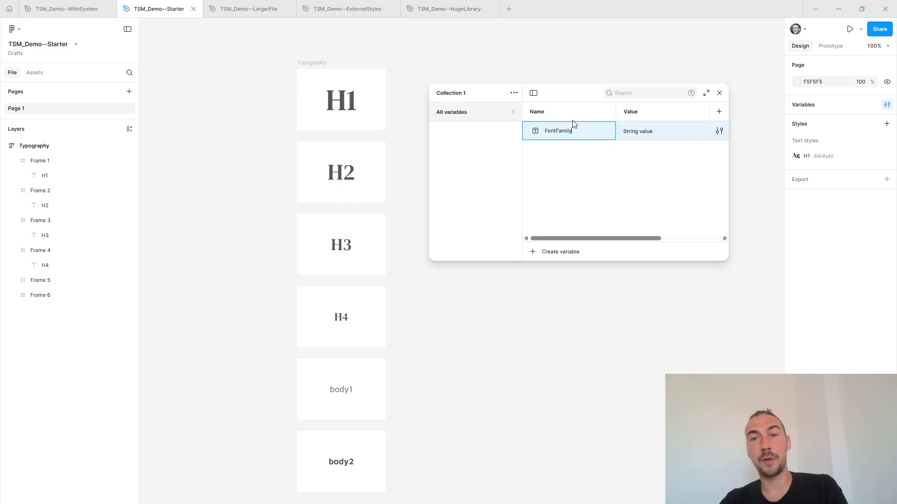
left_click(656, 131)
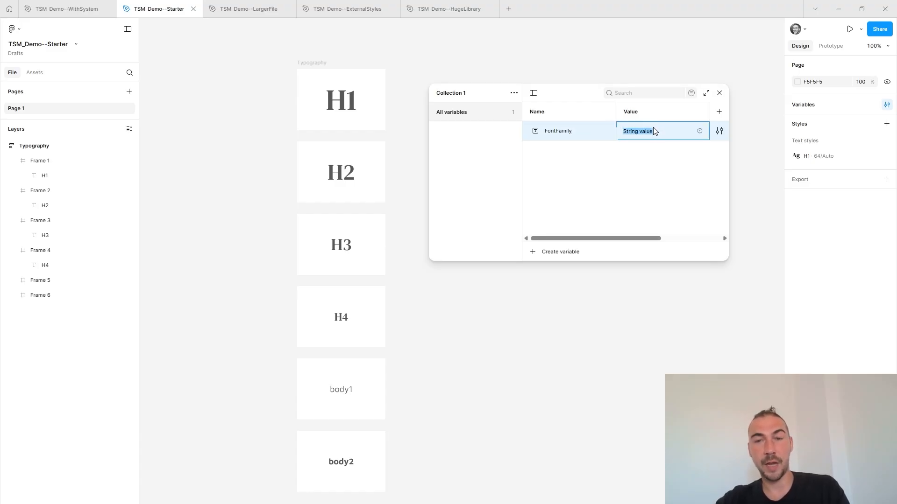
key("Return")
Restrict the FontFamily variable's scope to the font family property only.
left_click(719, 131)
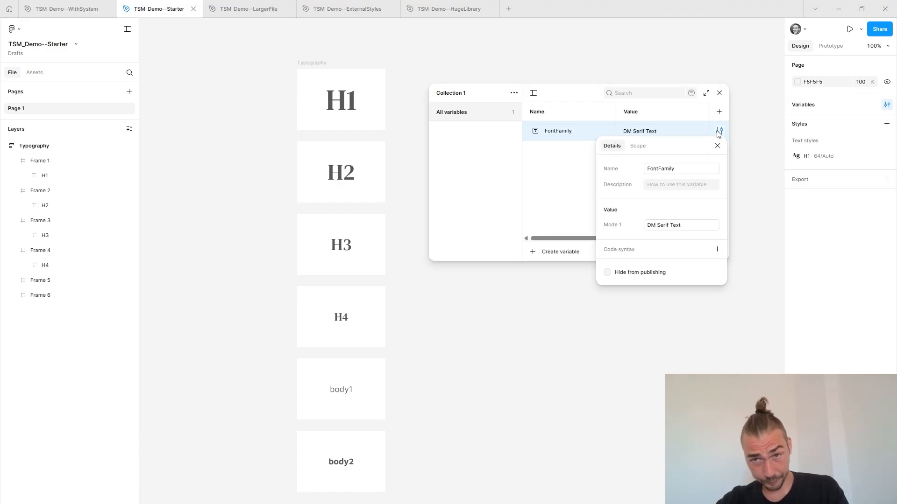
left_click(638, 146)
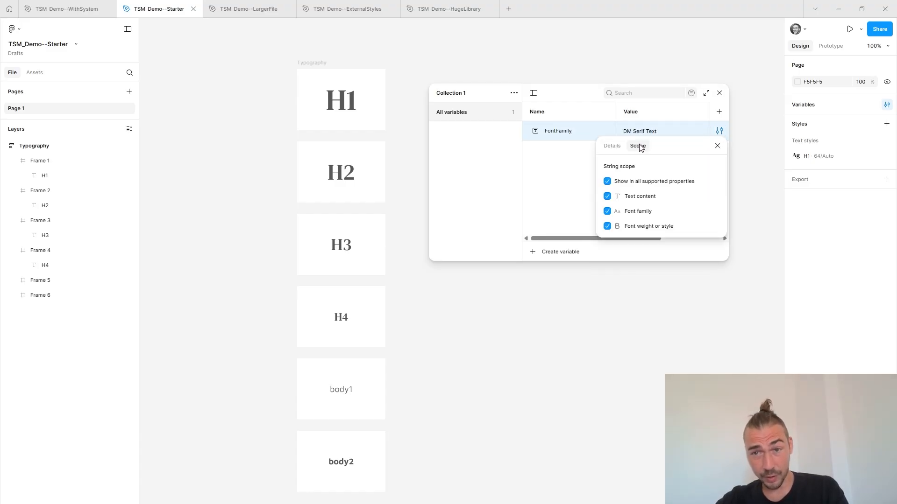
left_click(608, 181)
left_click(607, 213)
left_click(717, 145)
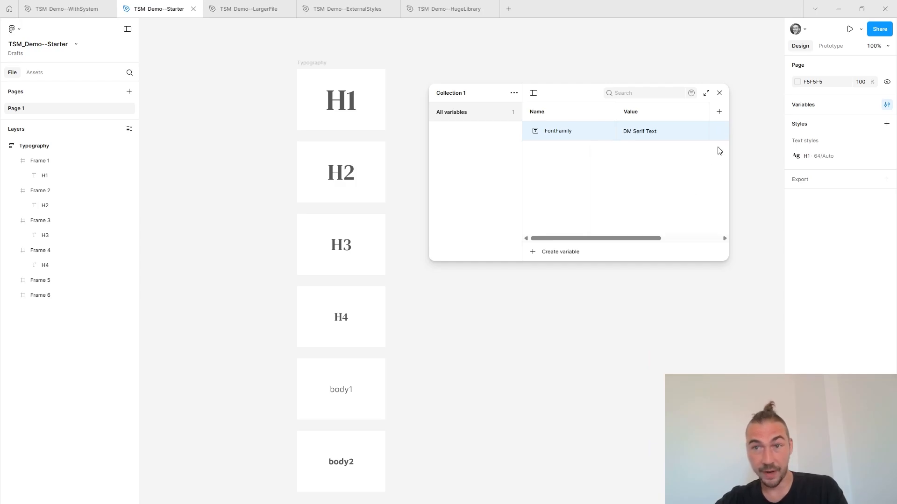
Bind the H1 text style's font family to the FontFamily variable.
left_click(719, 93)
left_click(329, 103)
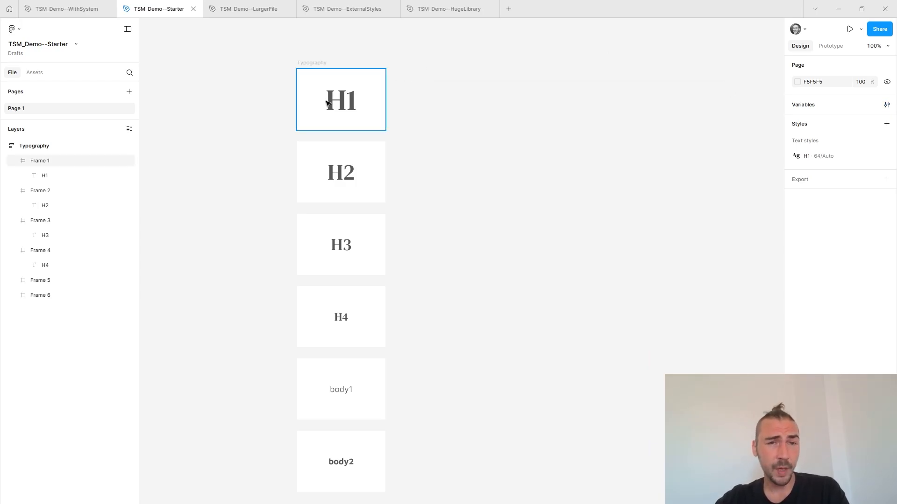
left_click(338, 100)
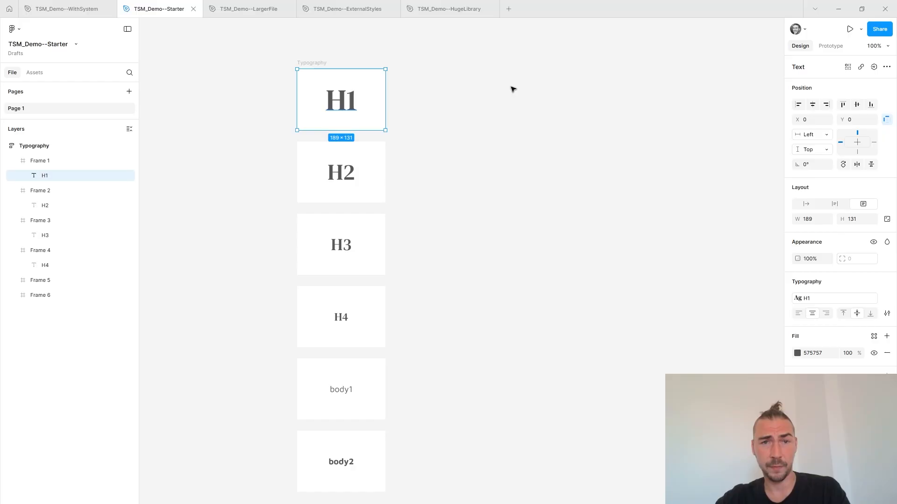
left_click(815, 298)
left_click(776, 340)
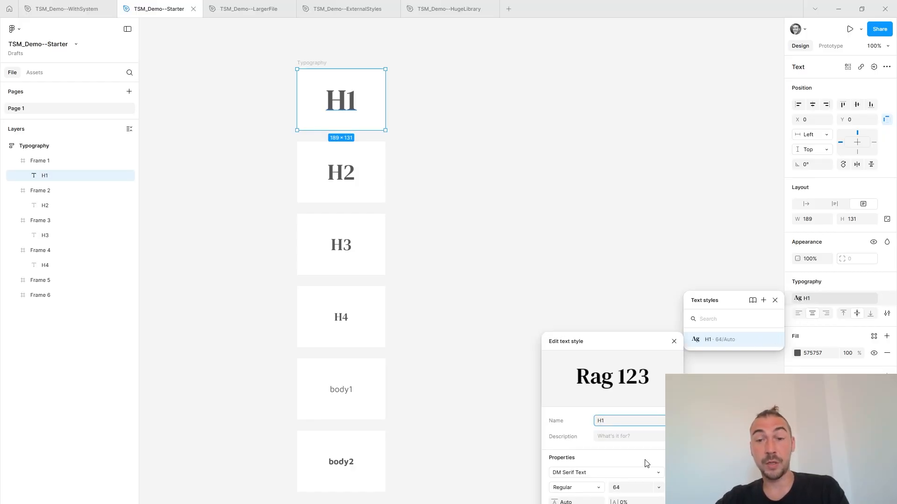
left_click(660, 473)
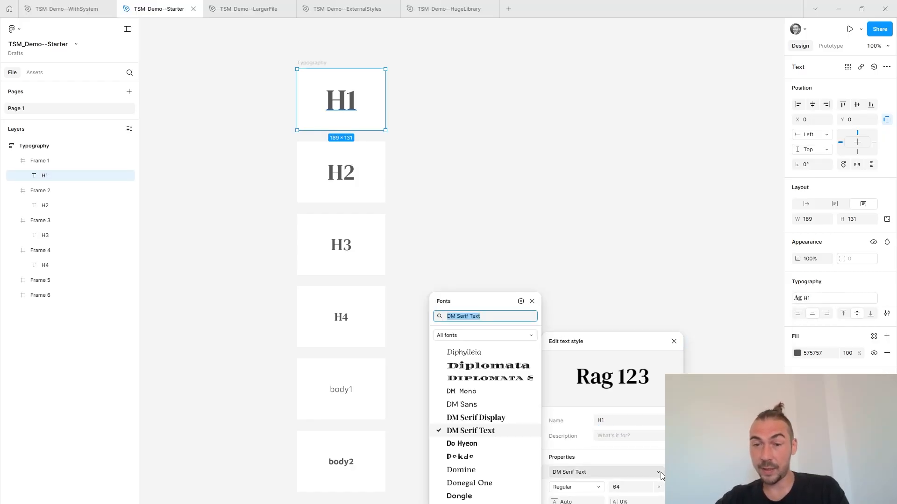
left_click(521, 301)
left_click(364, 344)
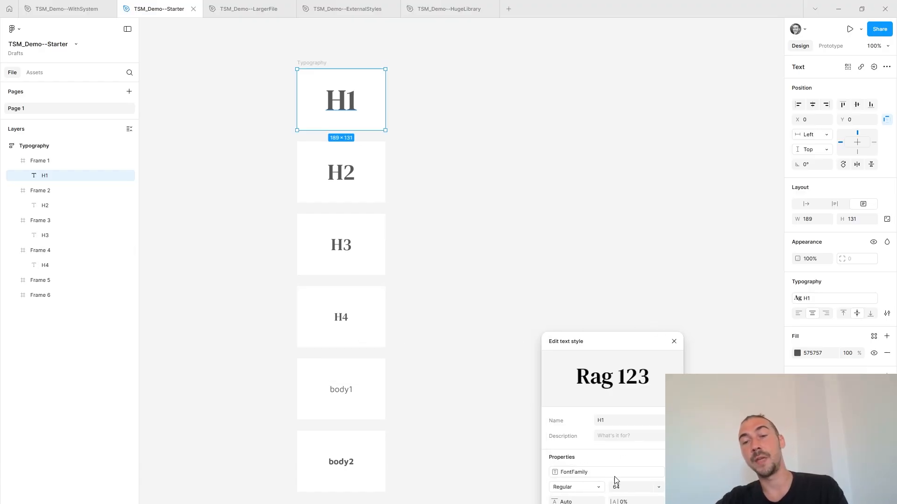
Check the variable options for the H1 text style's font size, leaving the size unedited, and close the style.
left_click(659, 487)
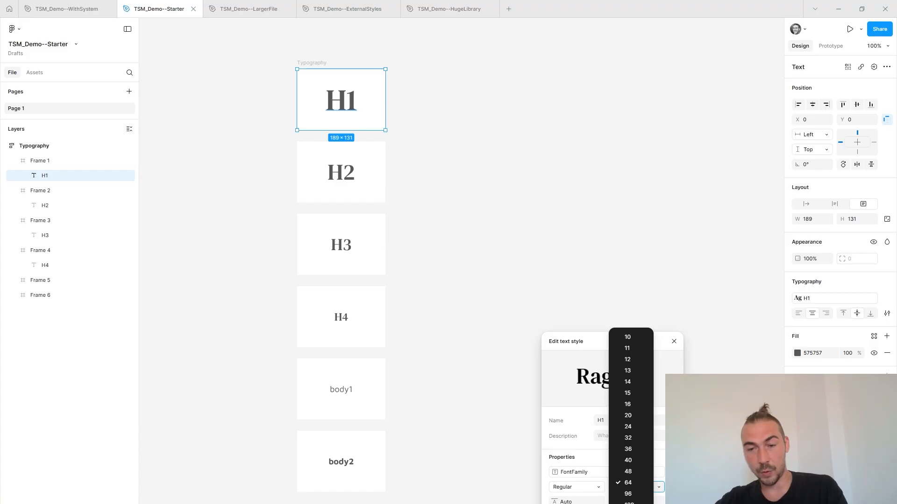
left_click(634, 503)
left_click(532, 463)
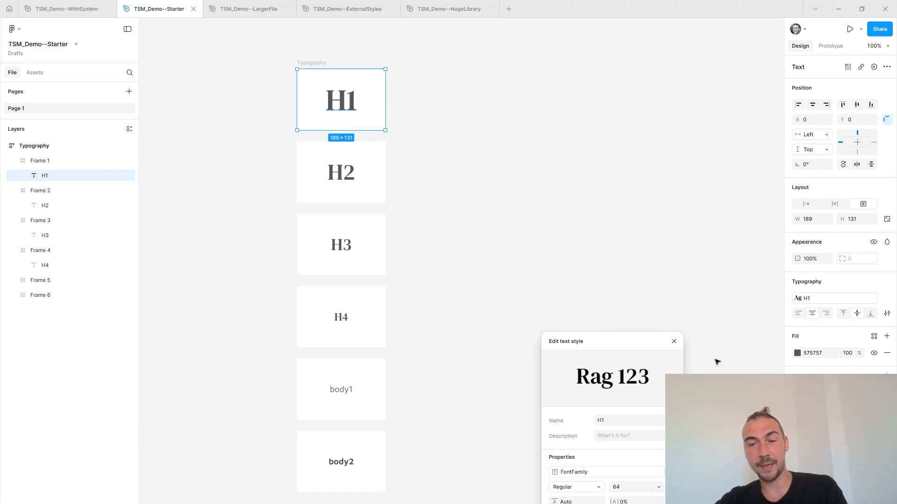
left_click(674, 341)
left_click(439, 106)
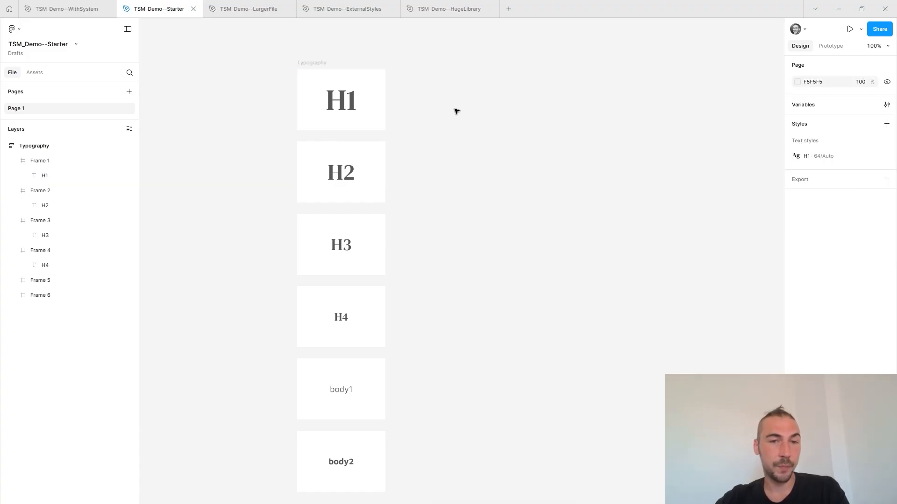
Create a text style named H2 from the H2 text in Frame 2.
left_click(342, 173)
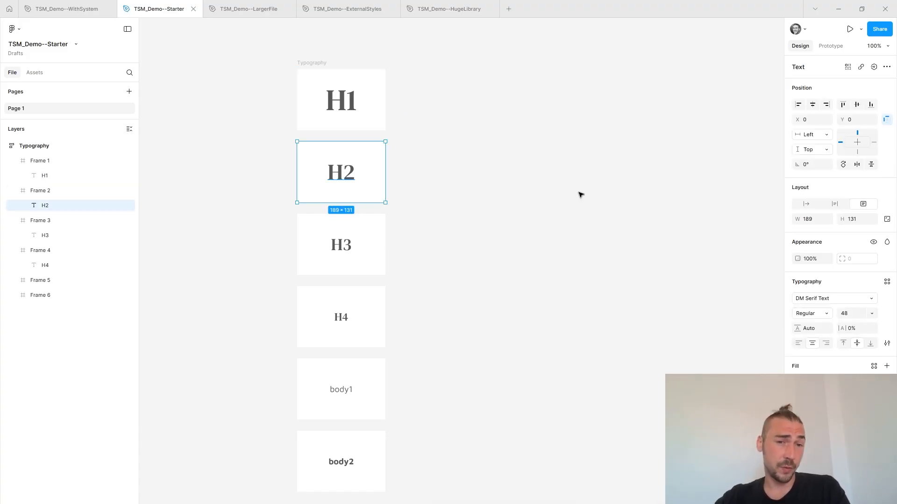
left_click(887, 282)
left_click(763, 281)
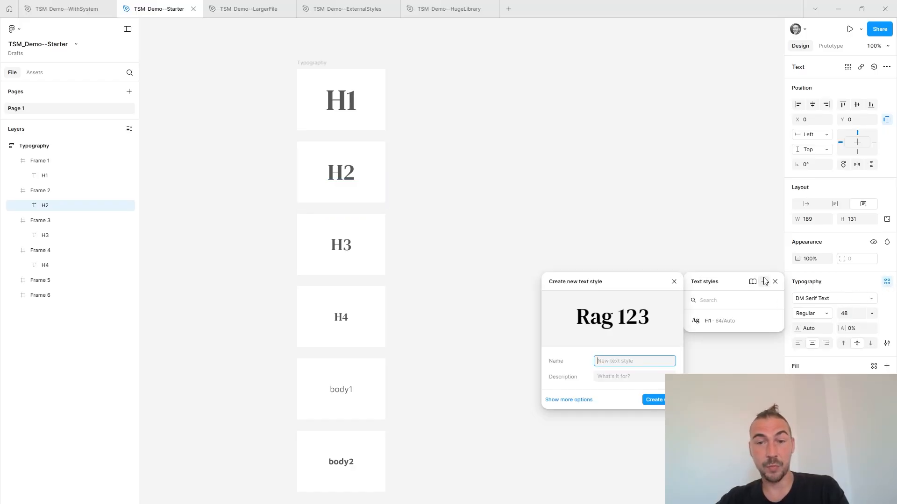
type("H2")
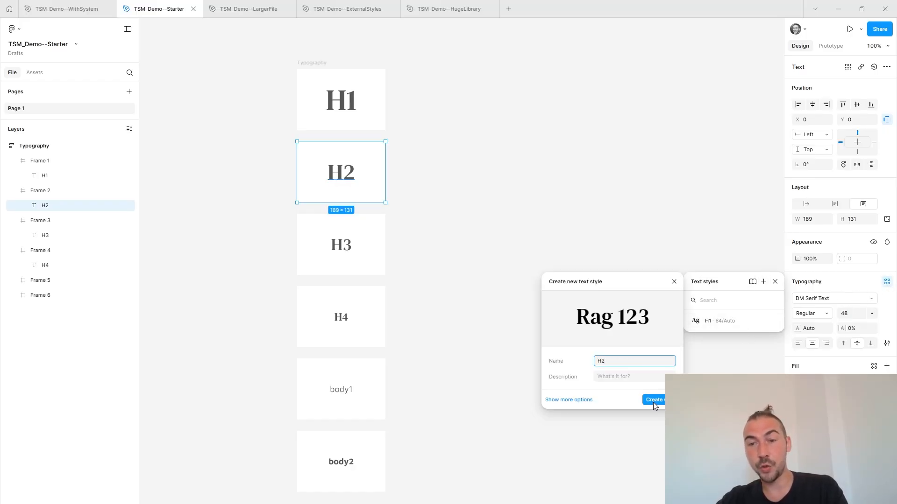
left_click(654, 401)
Bind the H2 text style's font family to the FontFamily variable and close the style.
left_click(804, 301)
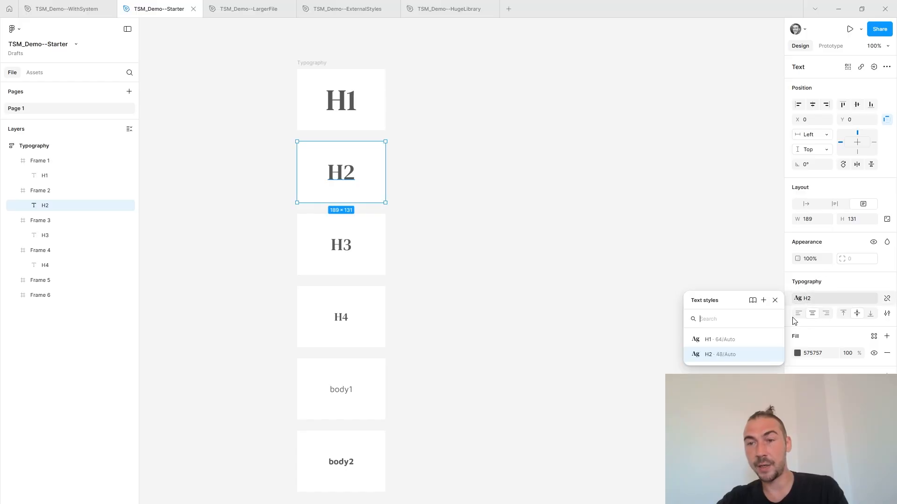
left_click(775, 355)
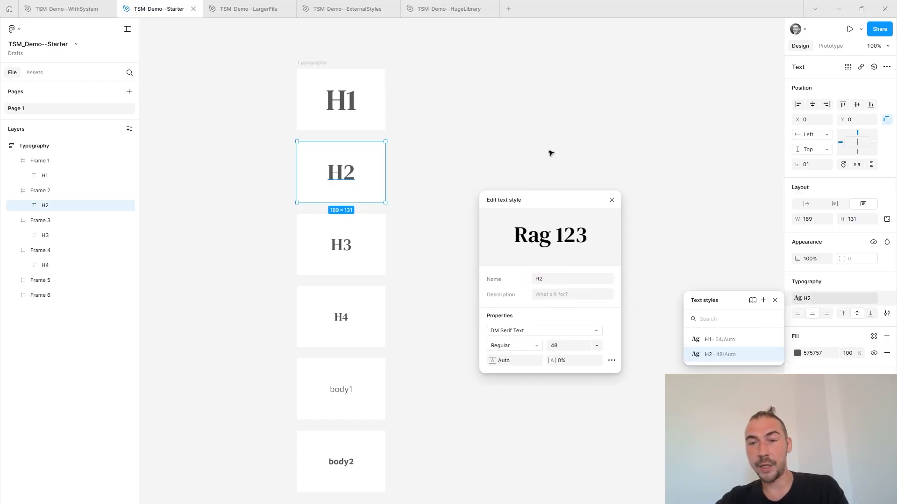
left_click(489, 211)
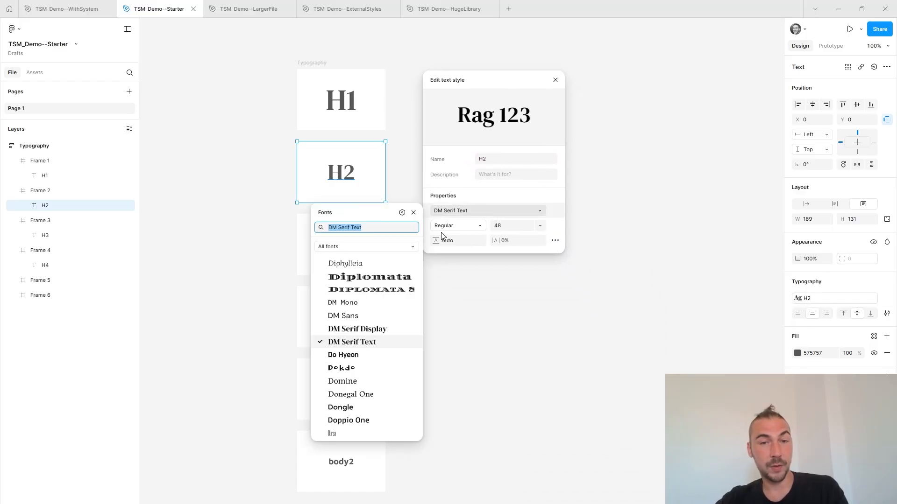
left_click(401, 213)
left_click(252, 253)
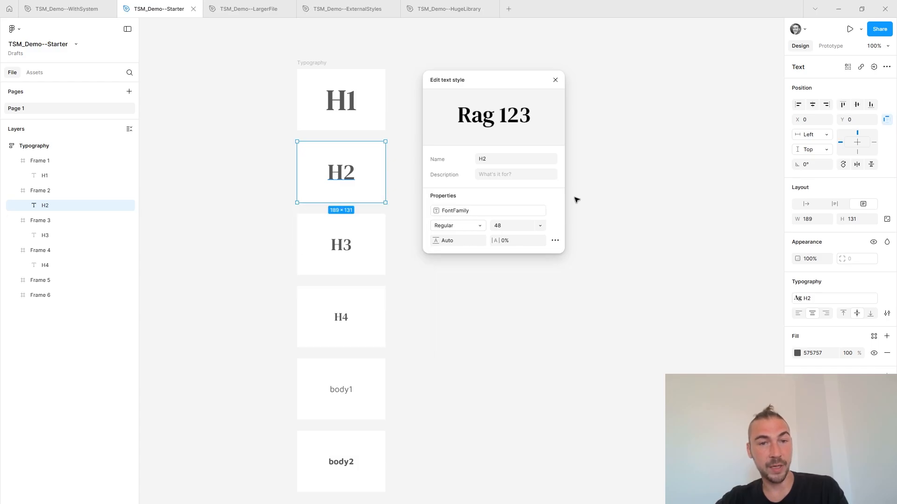
left_click(556, 80)
left_click(633, 124)
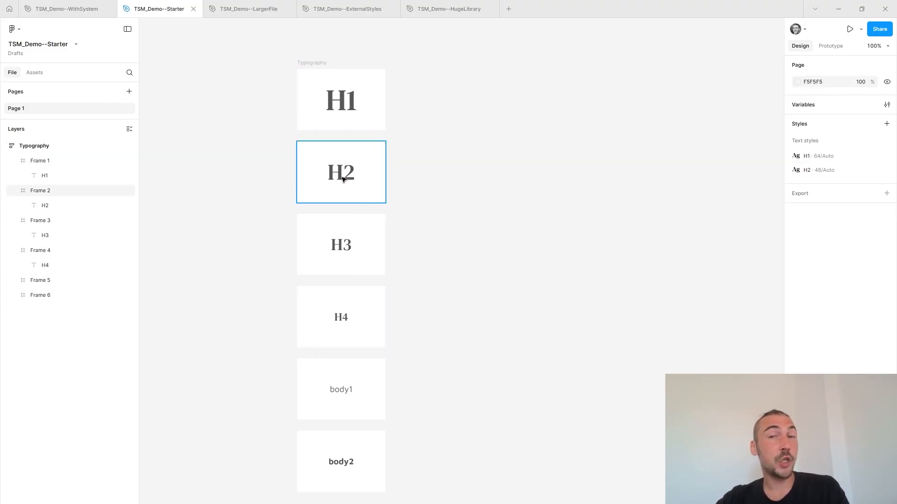
Examine the H2 text style's additional settings, including paragraph spacing variables and indentation details, leaving them unedited.
left_click(886, 170)
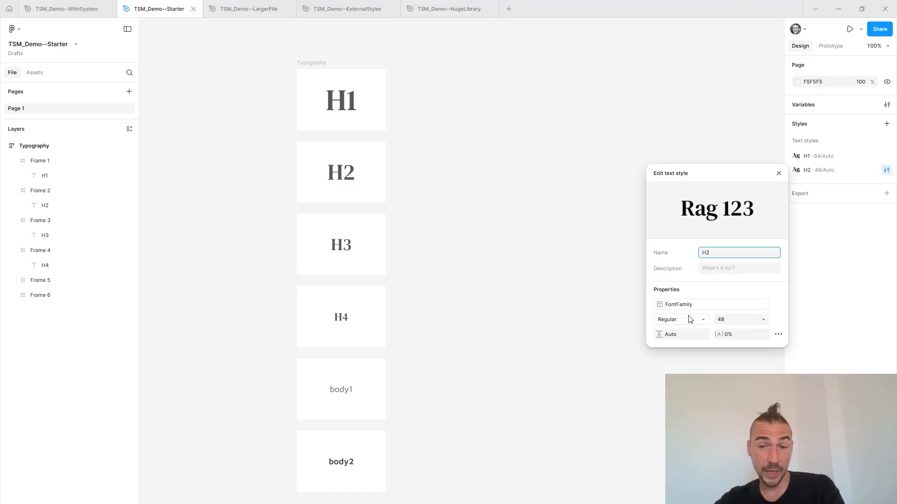
left_click(778, 334)
left_click(633, 458)
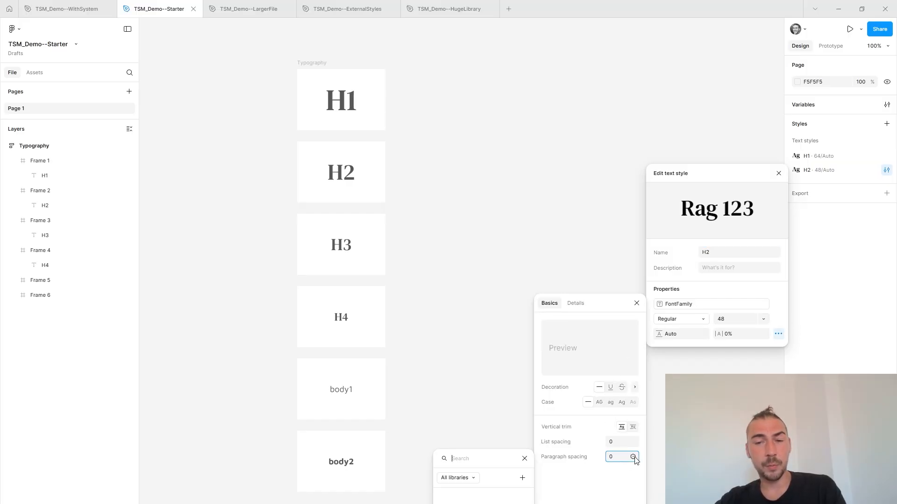
left_click(579, 303)
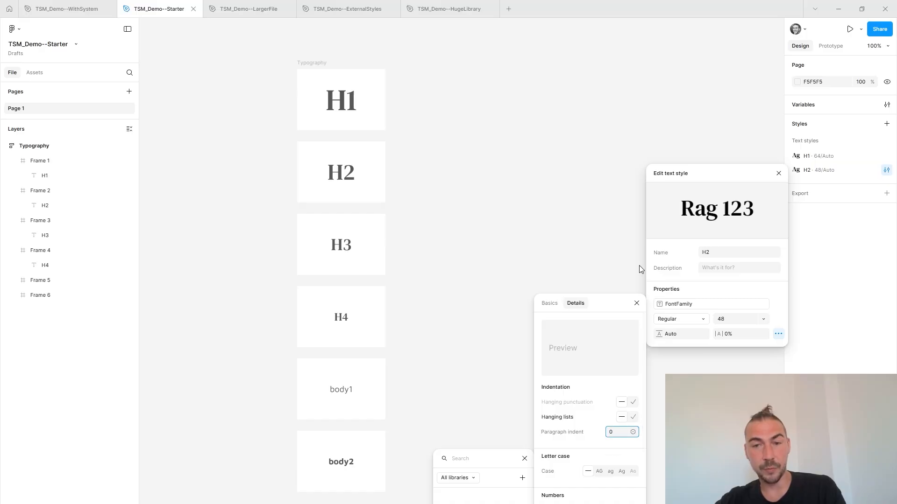
left_click(637, 303)
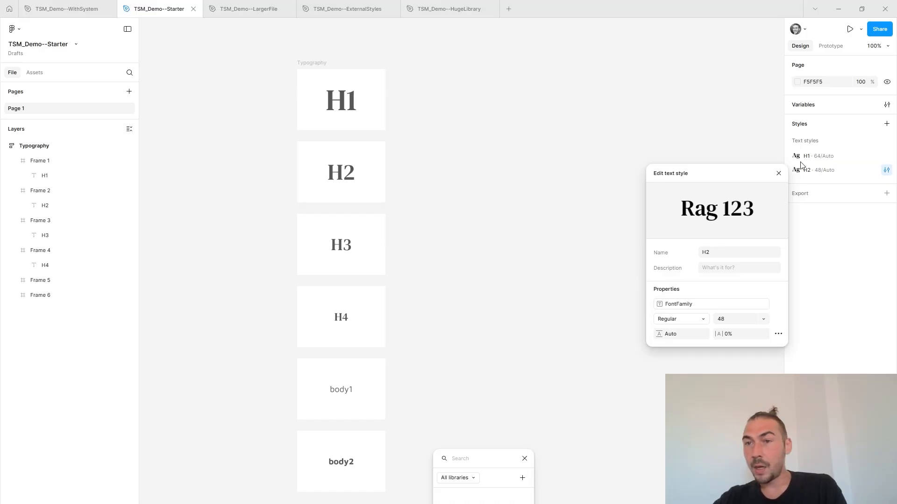
left_click(780, 174)
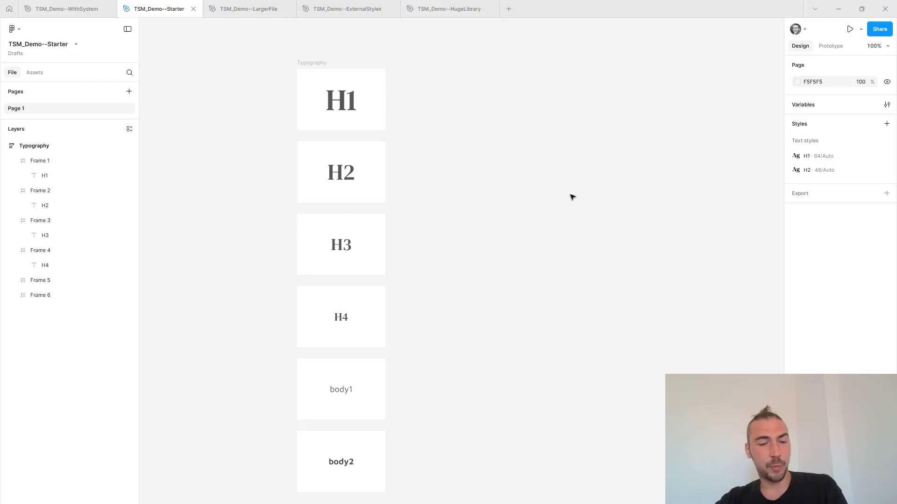
Undo the manually created H1 and H2 text styles and the FontFamily variable, and check the file's variables.
key("ctrl+z")
key("ctrl+z")
key("ctrl+z")
key("ctrl+z")
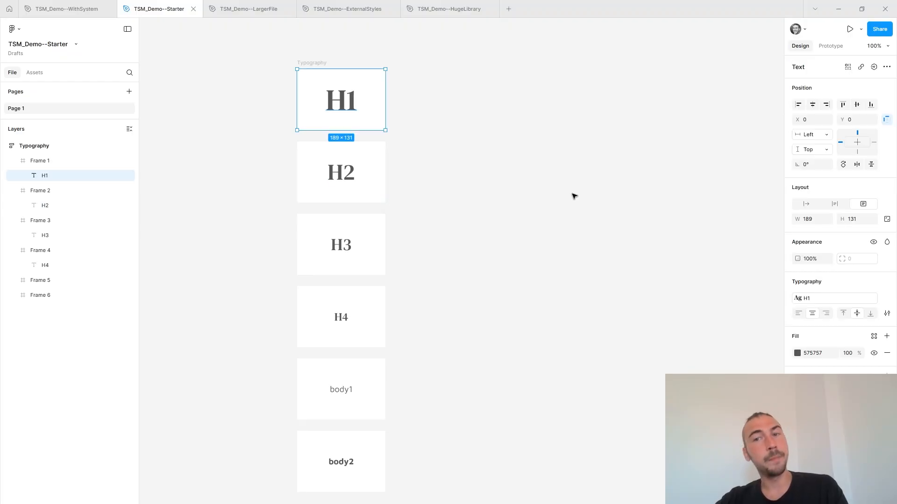
left_click(574, 196)
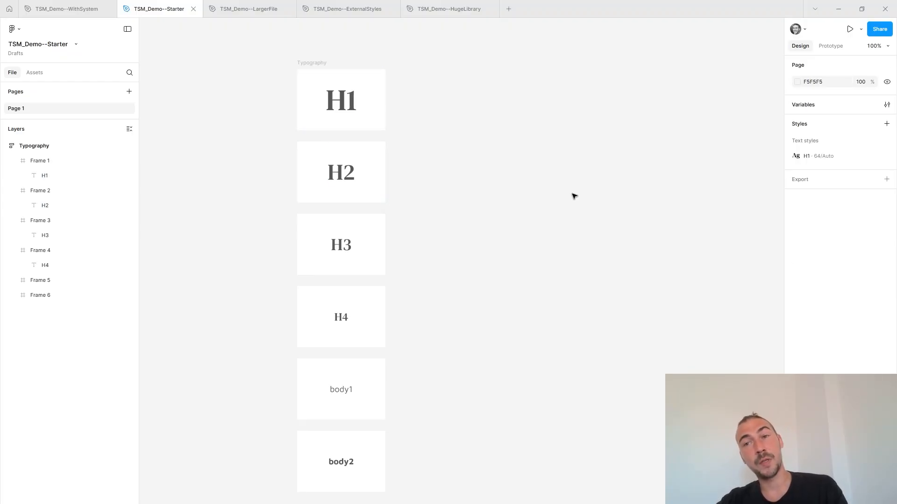
key("ctrl+z")
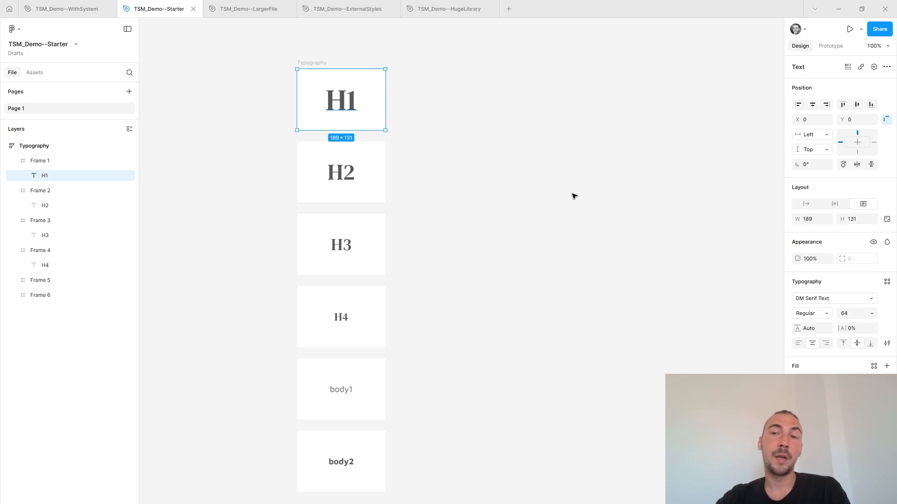
left_click(574, 196)
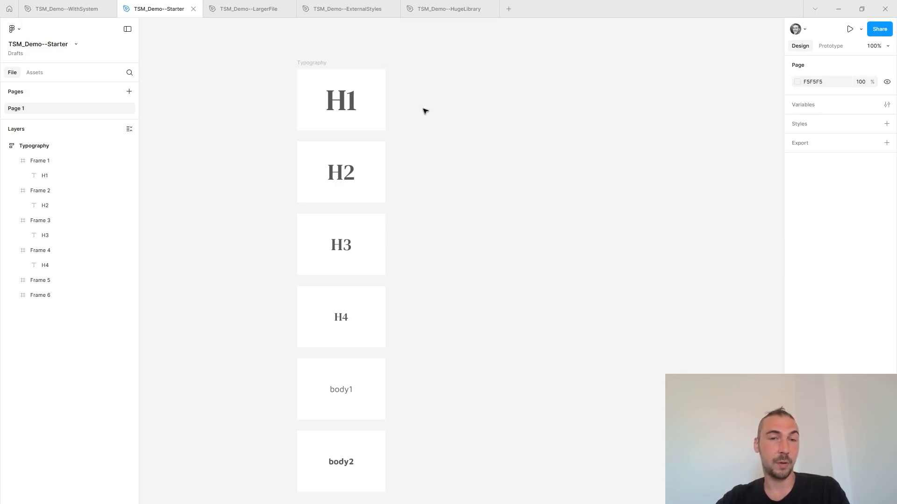
left_click(887, 106)
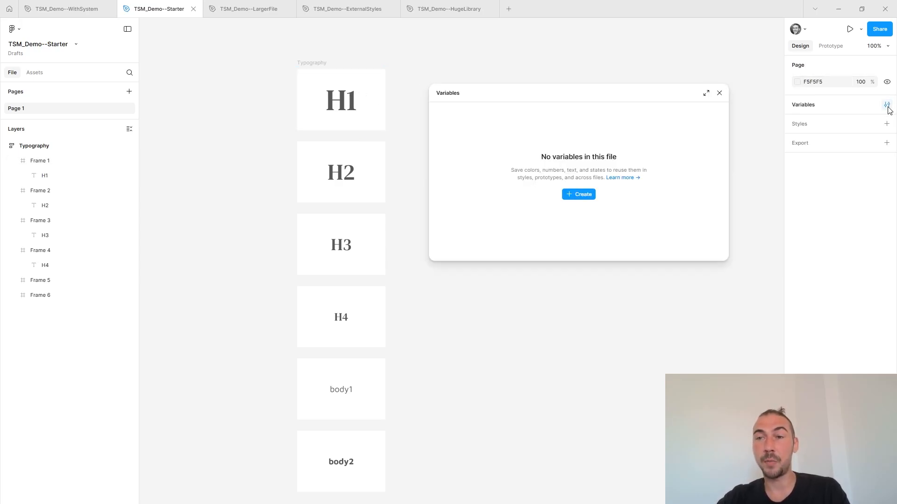
left_click(719, 93)
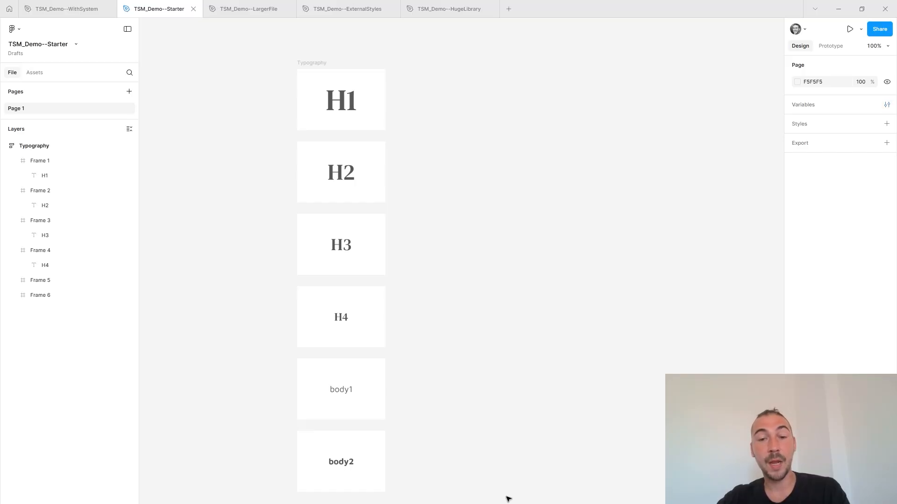
Run the Typography System Master plugin and create its proposed local typography system for DM Serif Text and Maven Pro.
key("ctrl+k")
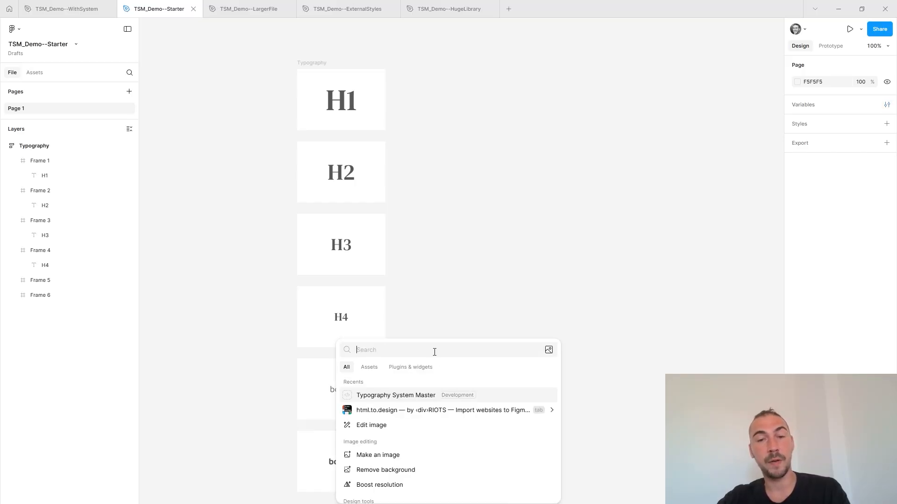
left_click(409, 368)
left_click(415, 384)
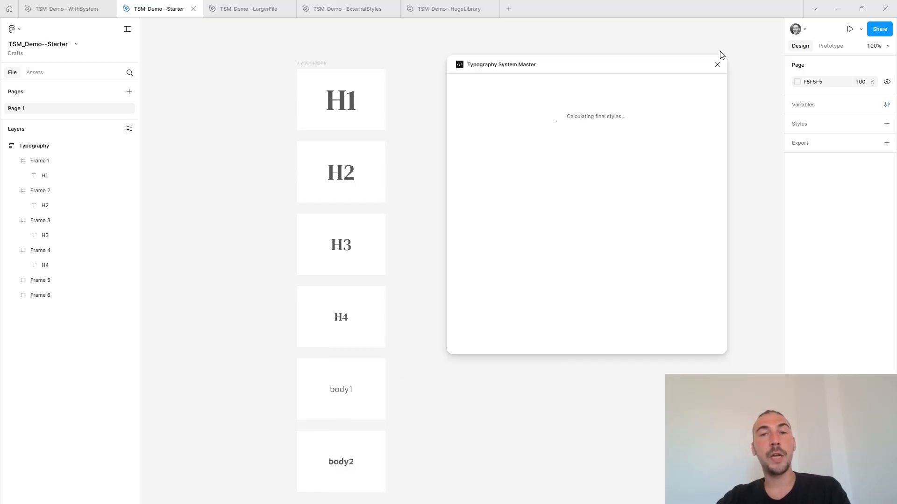
left_click_drag(592, 66, 550, 52)
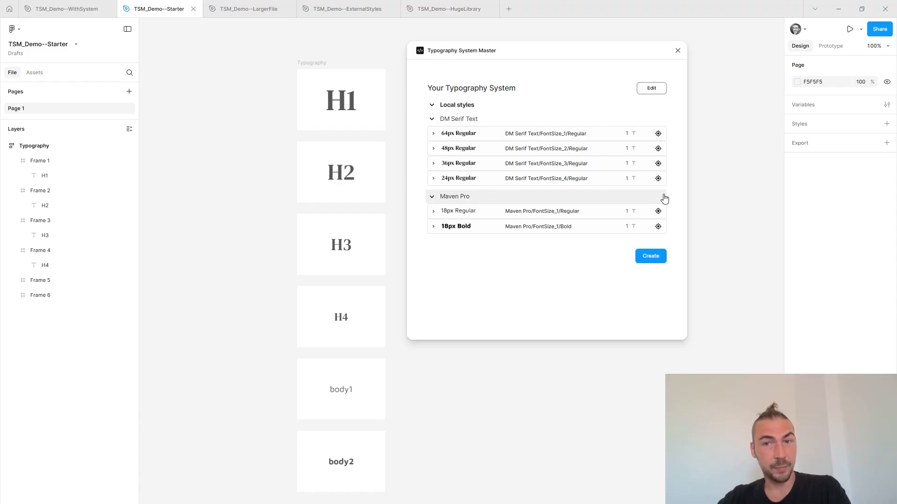
left_click(650, 268)
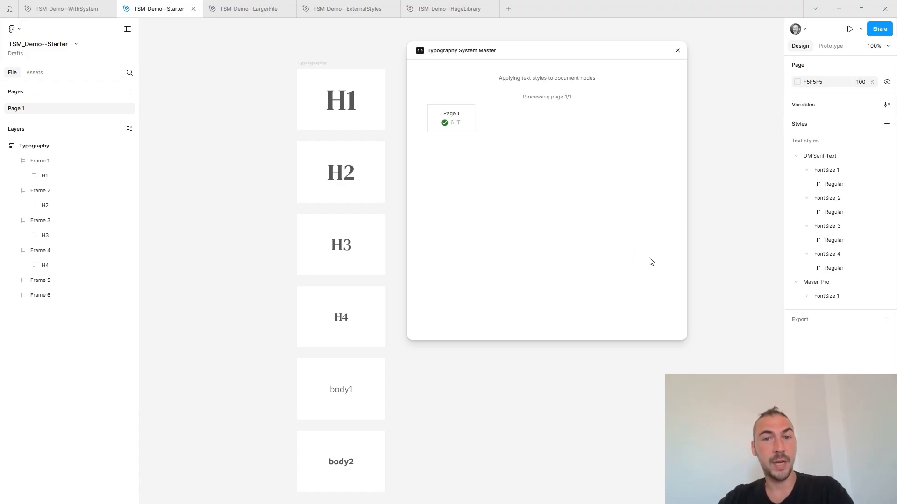
left_click(678, 51)
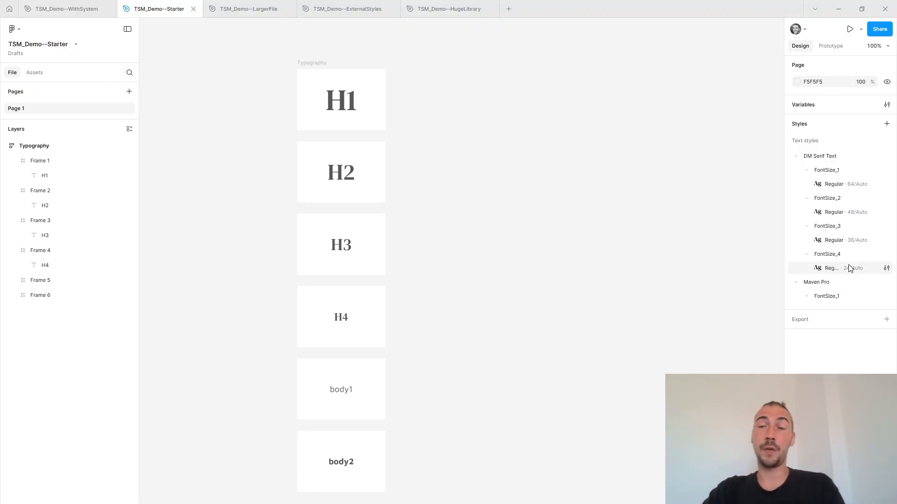
Inspect which text styles are applied to the H1 text in Frame 1 and the H4 text in Frame 4.
left_click(365, 89)
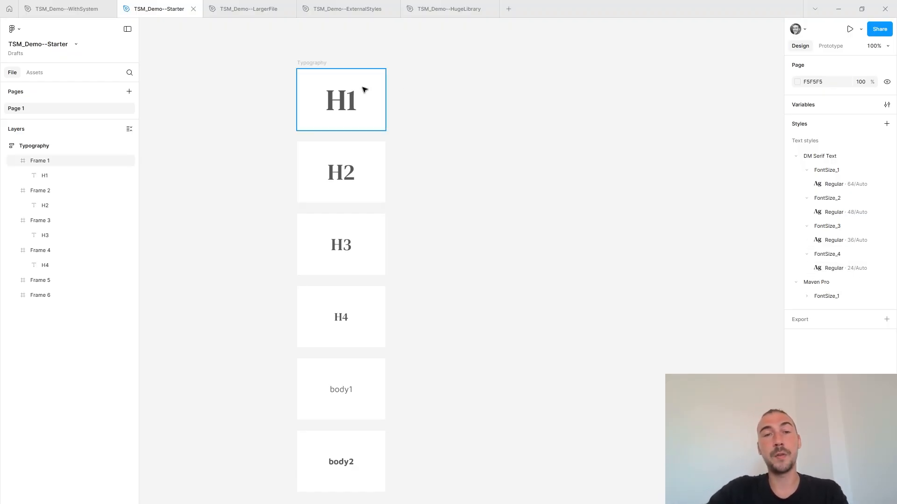
left_click(365, 89)
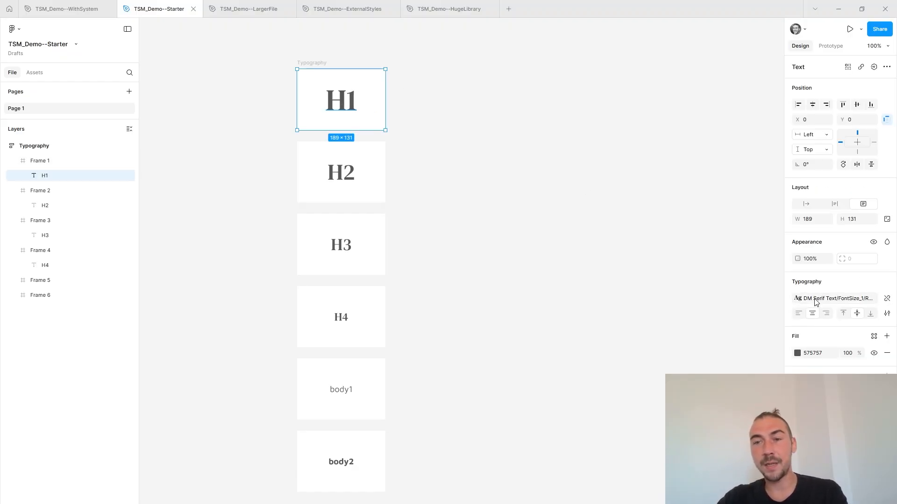
double_click(340, 314)
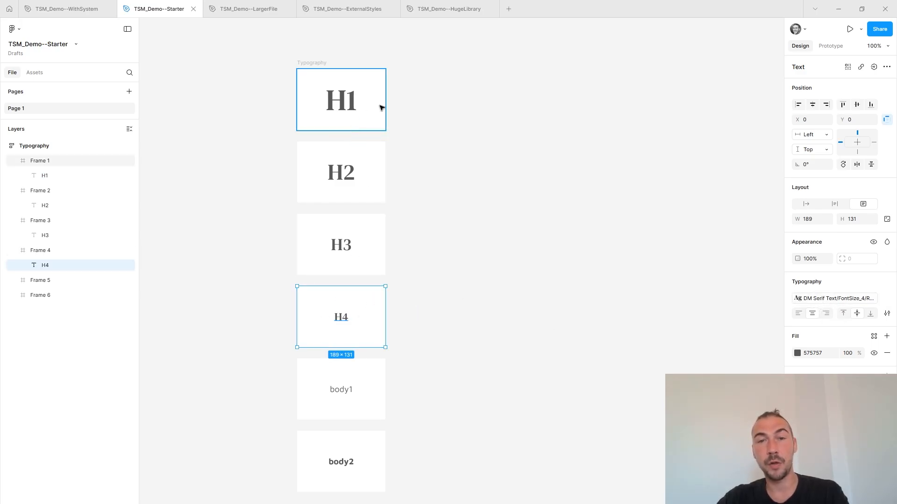
Inspect the DM Serif Text FontSize_1 Regular style, including the variables available for its paragraph spacing and paragraph indent, leaving it unedited.
left_click(467, 111)
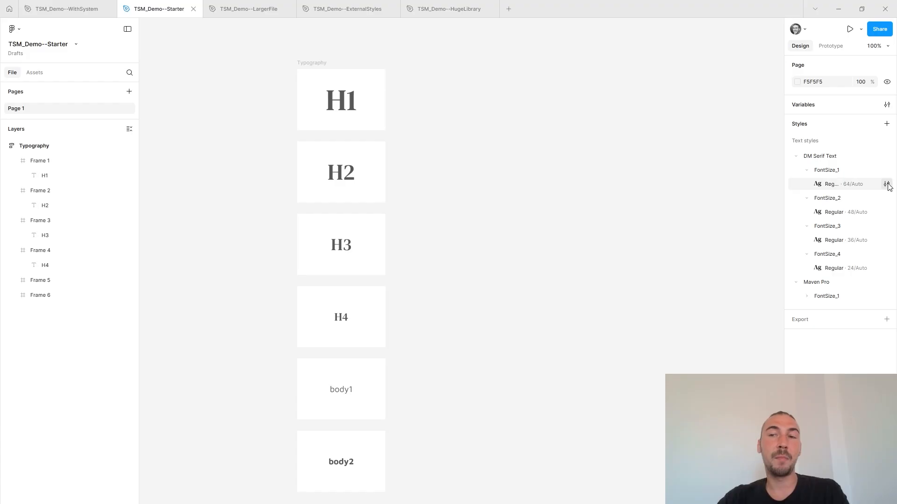
left_click(886, 185)
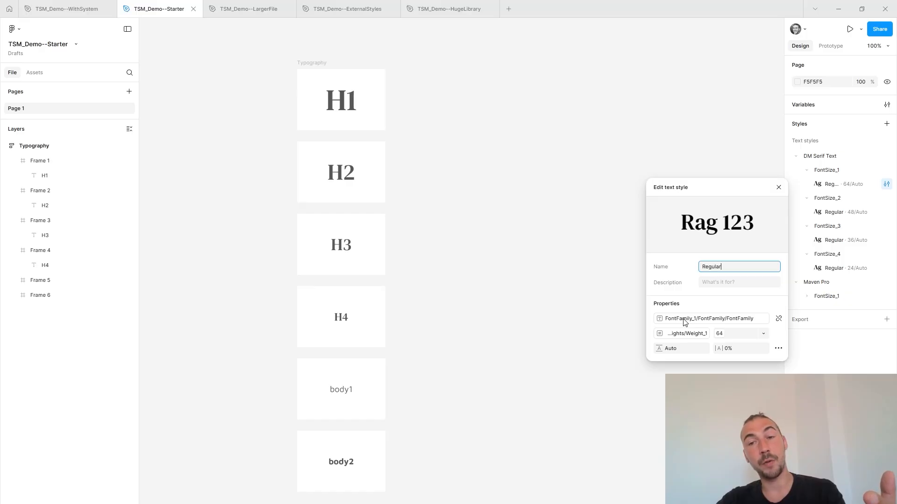
left_click(778, 348)
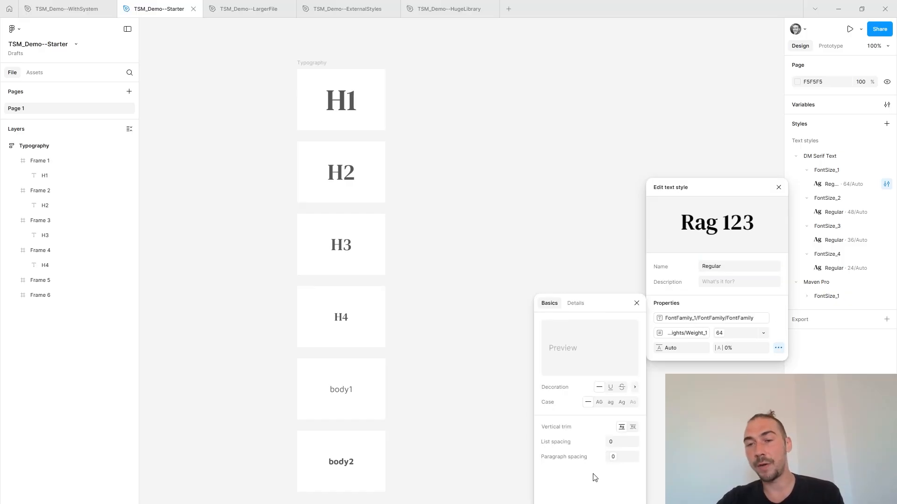
left_click(615, 458)
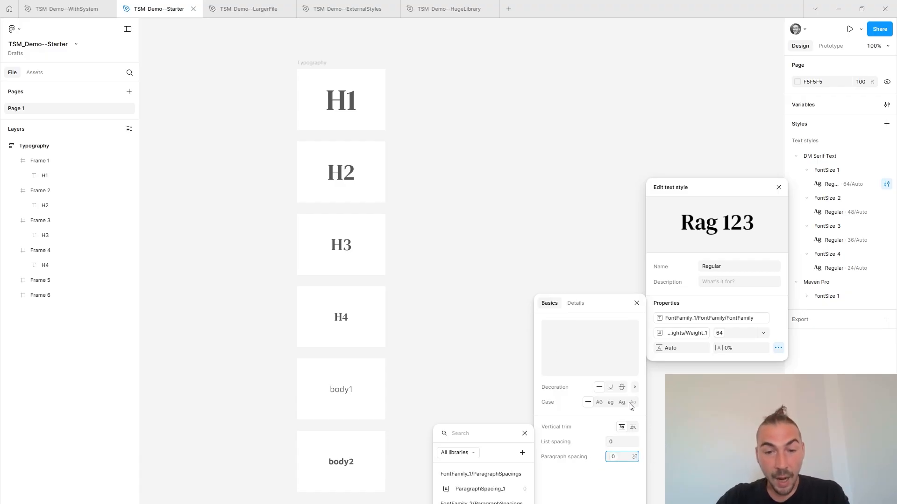
left_click(575, 303)
left_click(613, 433)
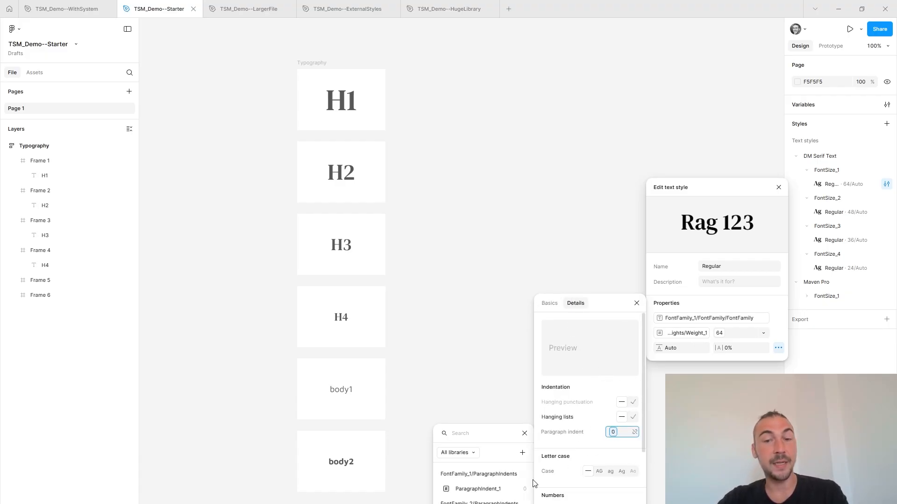
left_click(525, 434)
left_click(637, 304)
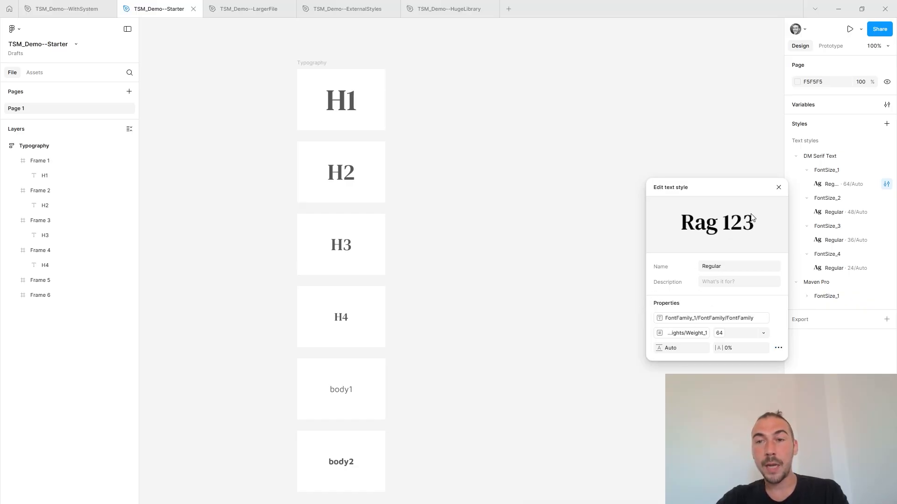
left_click(779, 187)
Review the local variables in the FontFamily_1 and FontFamily_2 groups in an enlarged variables window.
left_click(886, 104)
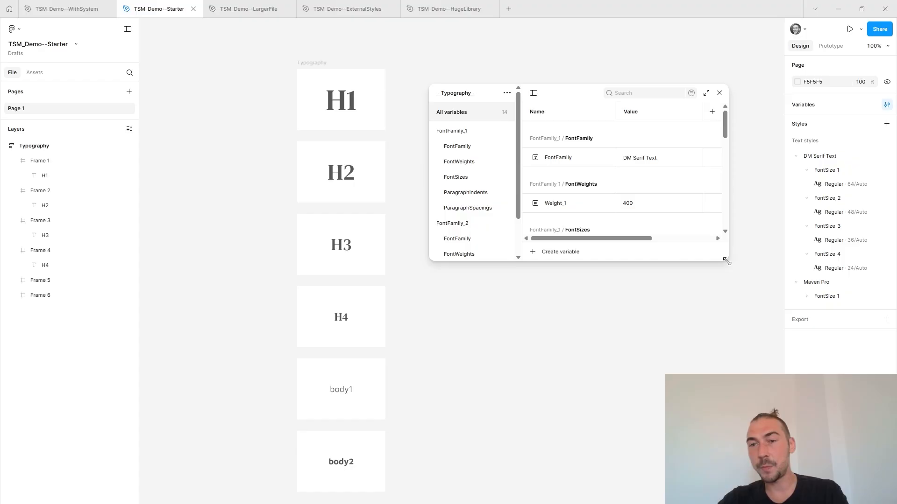
left_click_drag(726, 262, 790, 497)
left_click_drag(644, 103, 614, 43)
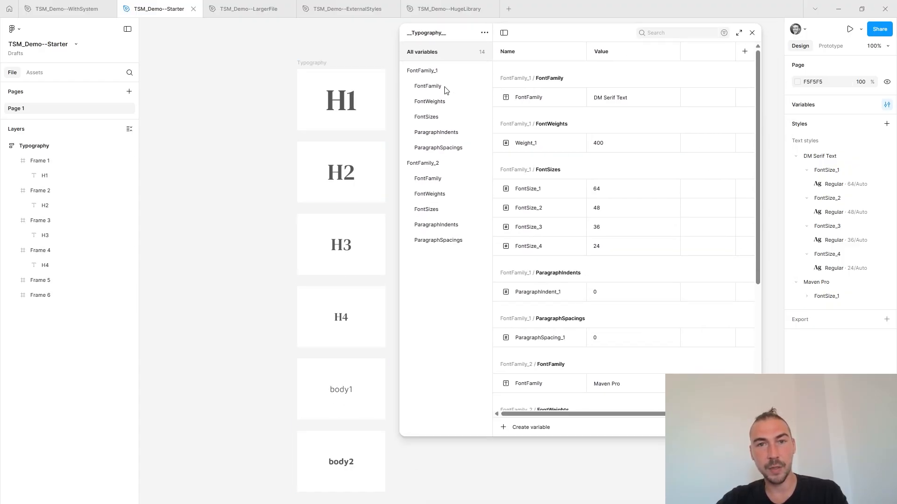
left_click(443, 74)
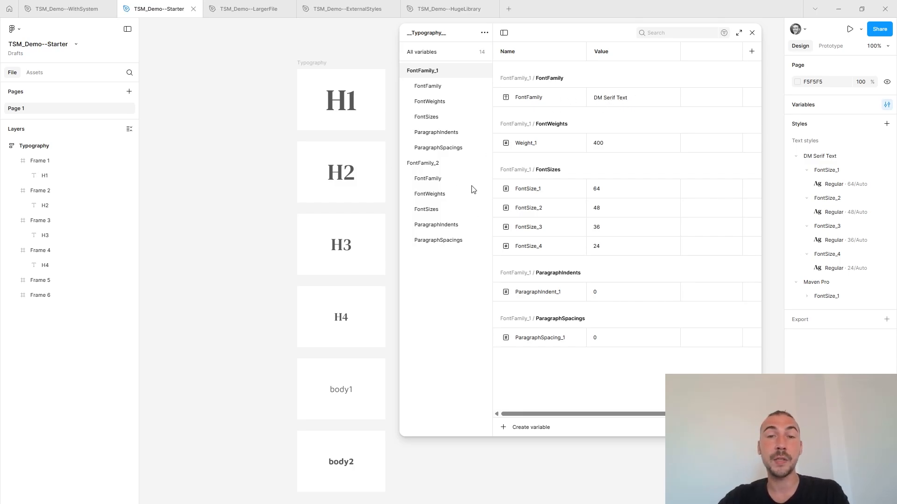
left_click(434, 166)
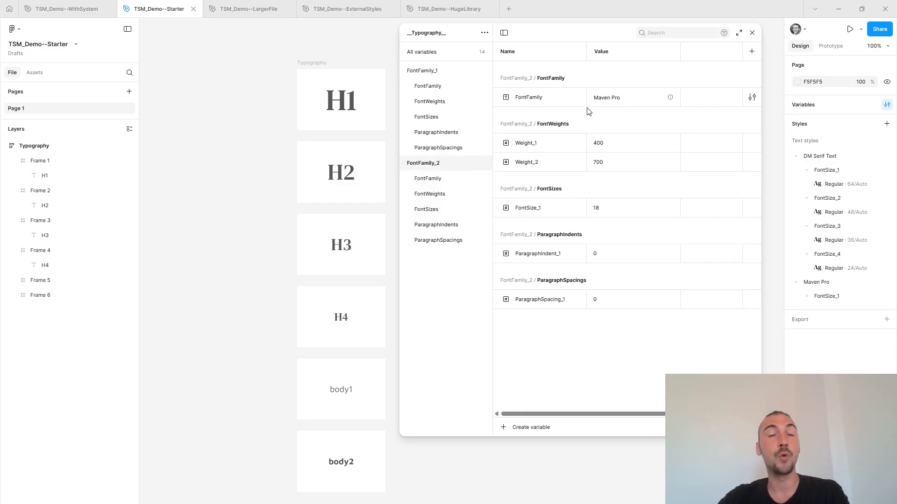
Set the FontFamily variable in the FontFamily_1 group to Ribeye.
left_click(435, 71)
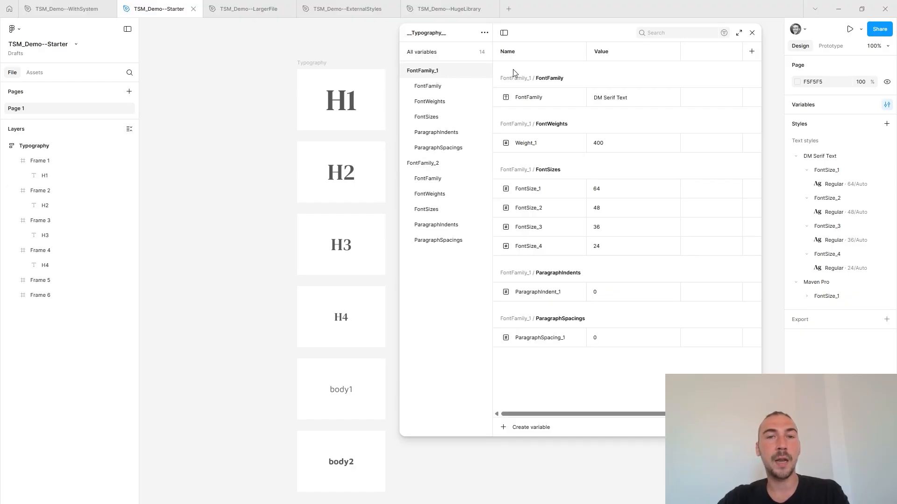
left_click(623, 99)
type("R")
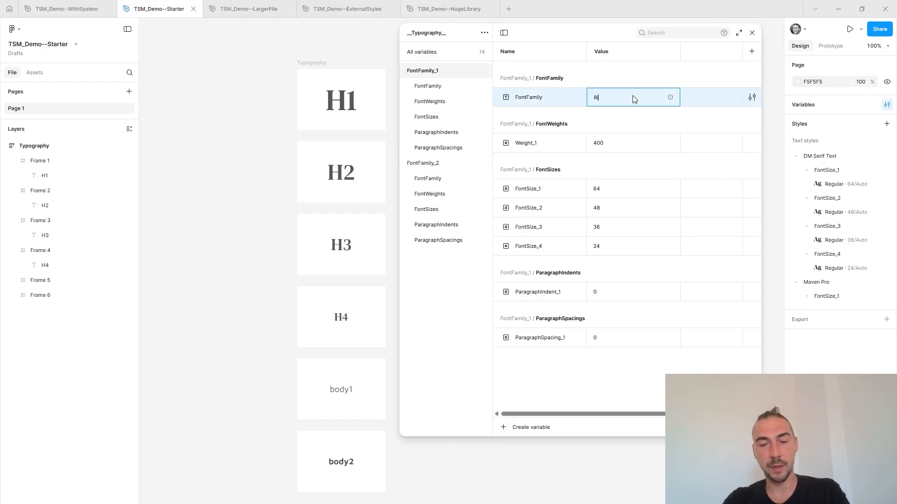
type("ibeye")
key("Return")
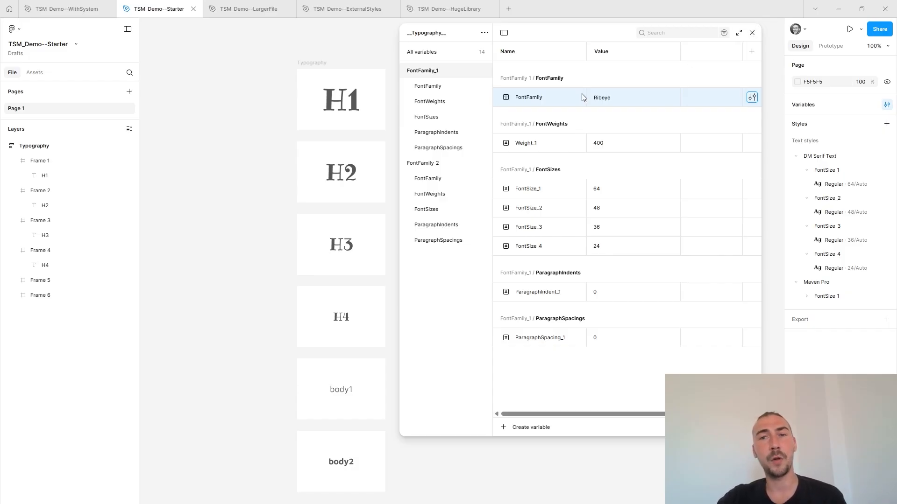
Check the scopes of the FontFamily and FontSize_3 variables in FontFamily_1, and view the DM Serif Text FontSize_1 Regular style's properties.
left_click(750, 97)
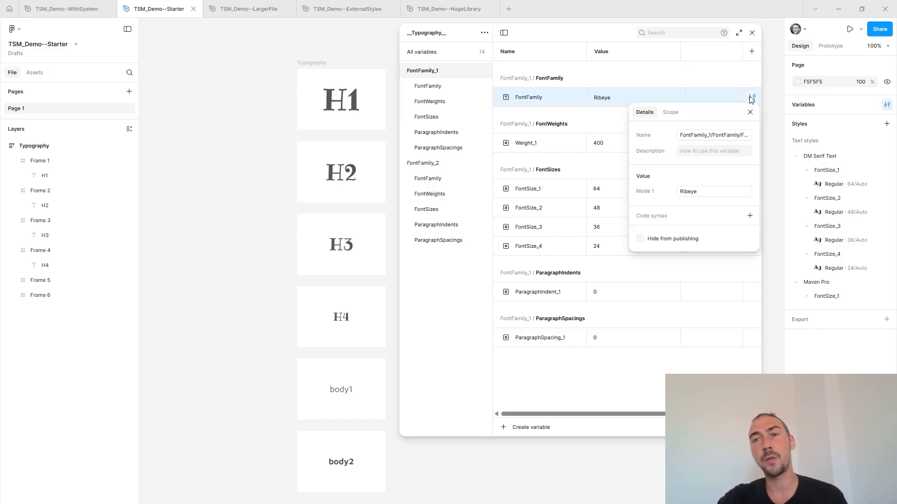
left_click(671, 112)
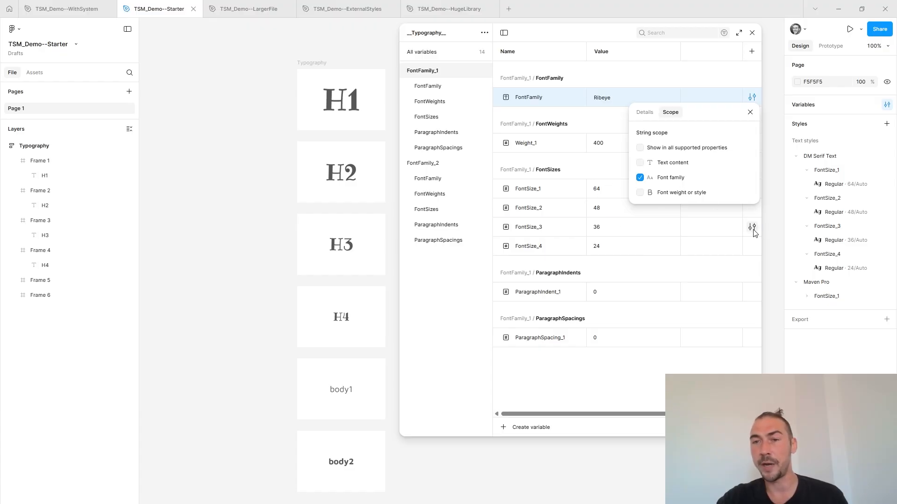
left_click(752, 227)
left_click(671, 242)
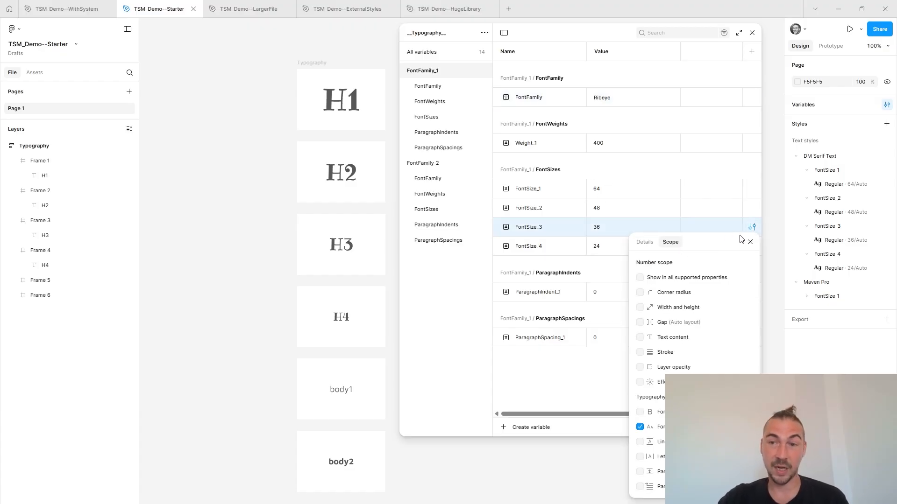
left_click(751, 242)
left_click(752, 33)
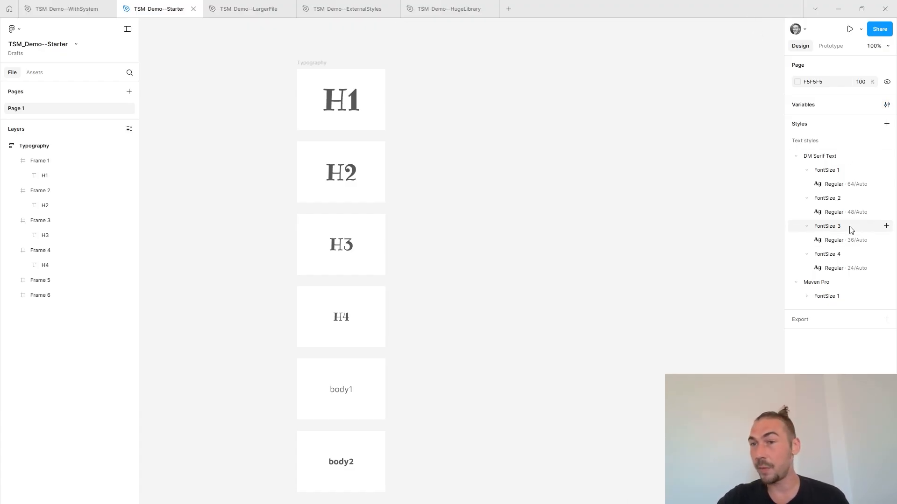
left_click(886, 184)
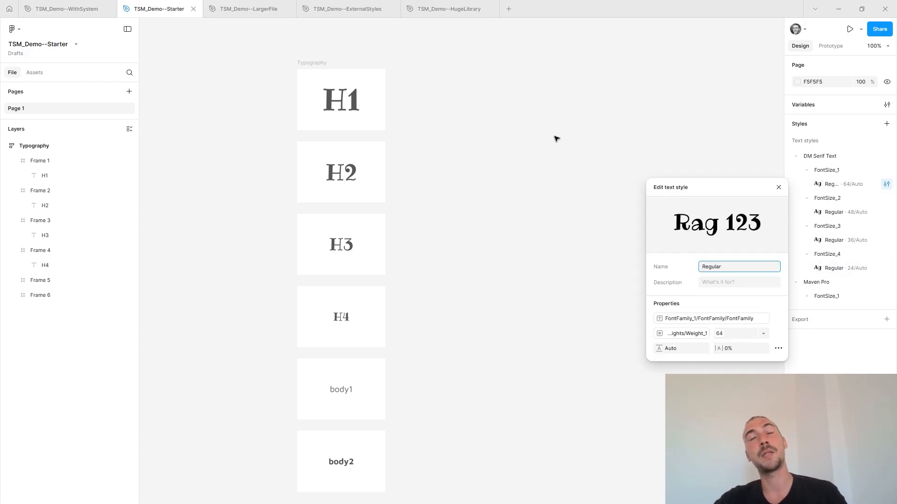
key("Escape")
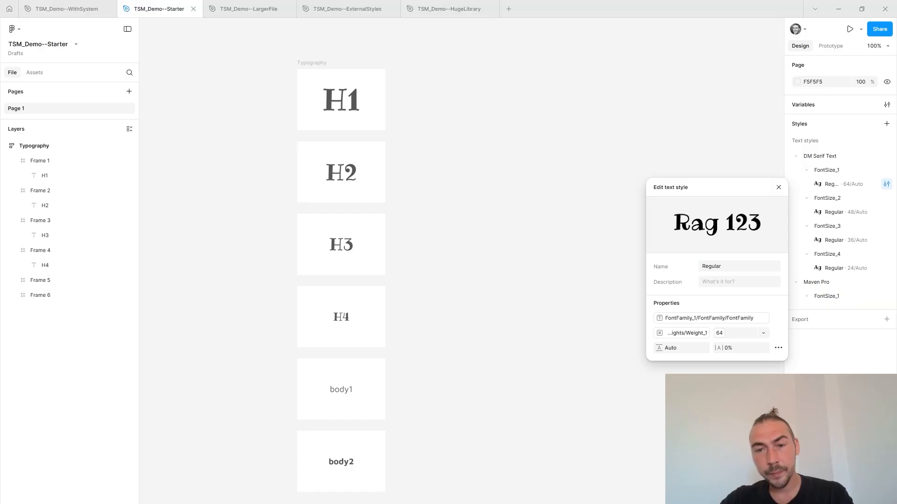
Switch to the TSM_Demo--LargerFile file and inspect the typography of the iPhone heading and its subtitle in the Home frame.
key("ctrl+Tab")
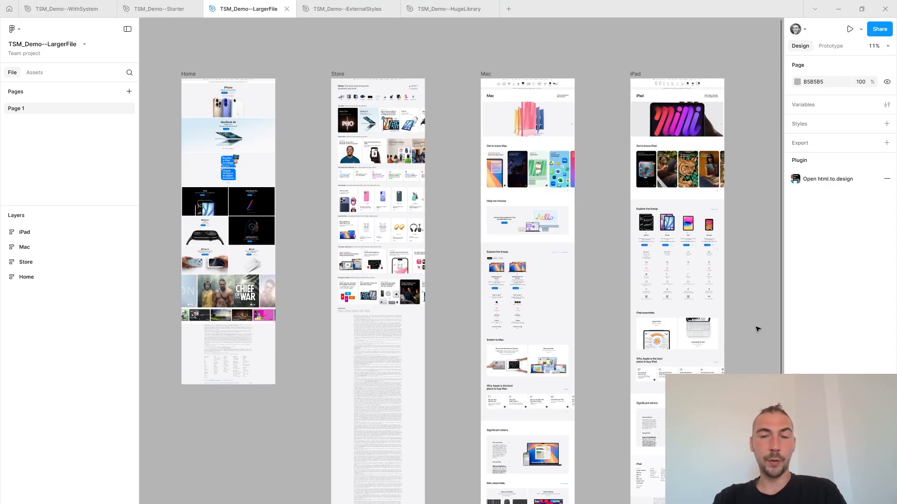
scroll(201, 80, "up", 5)
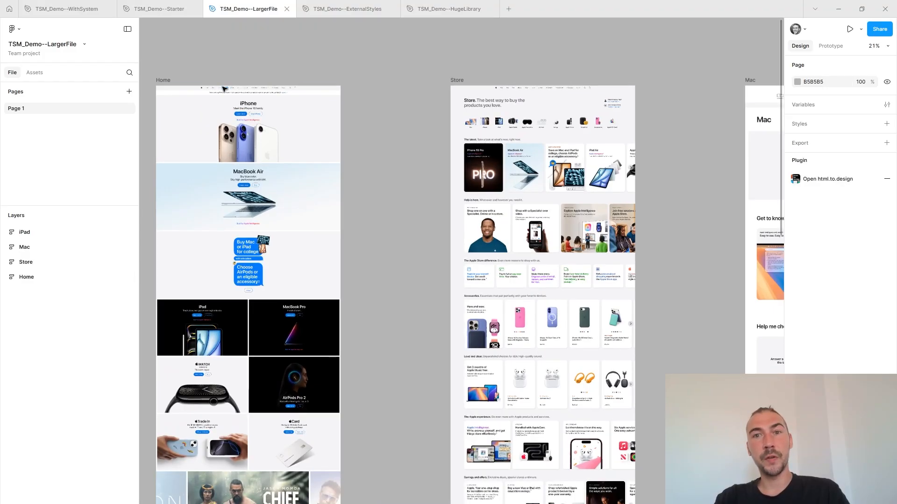
scroll(227, 112, "up", 1)
left_click(315, 130, "ctrl")
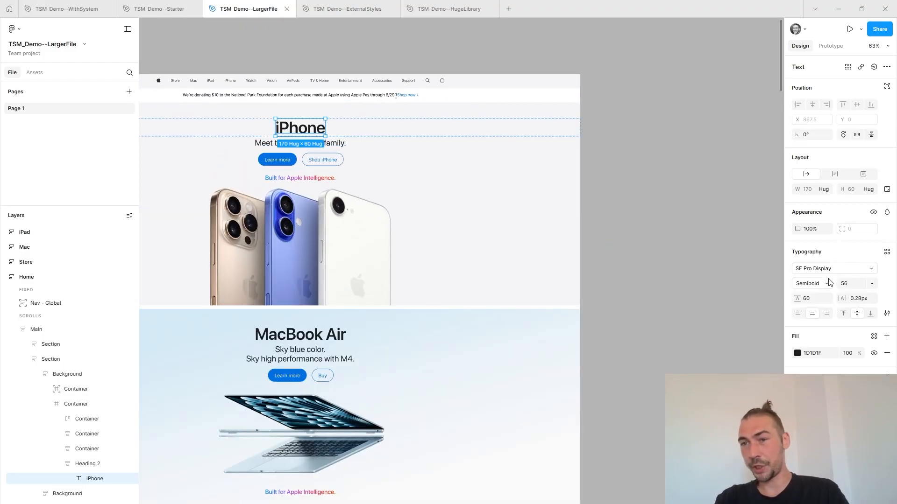
left_click(343, 149, "ctrl")
left_click(718, 153)
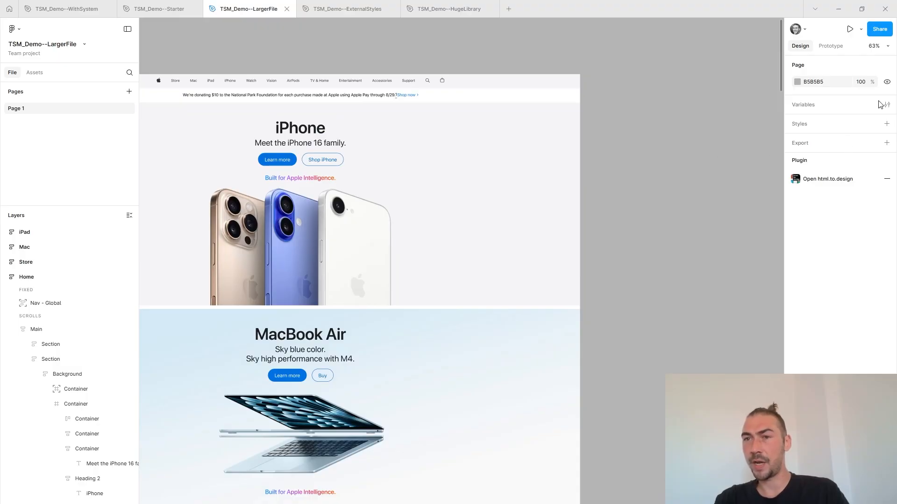
Run the Typography System Master plugin on the TSM_Demo--LargerFile file.
scroll(699, 159, "down", 5)
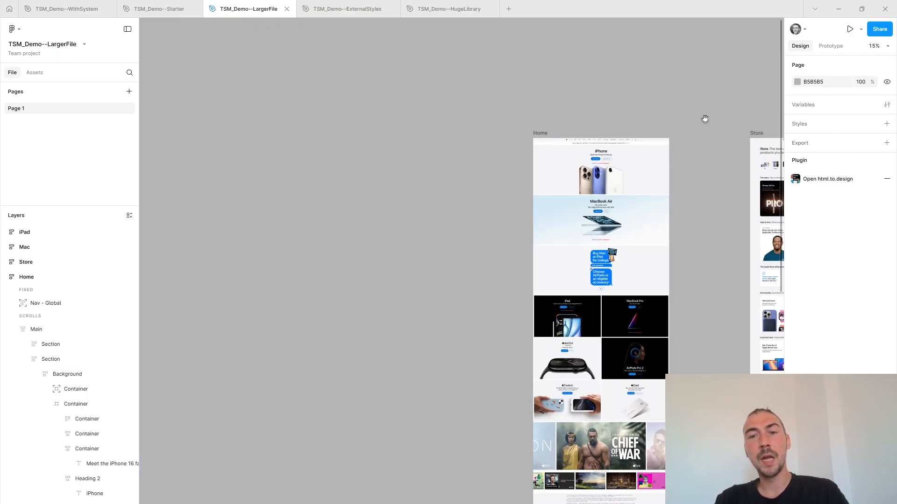
left_click_drag(705, 119, 322, 32)
left_click_drag(691, 285, 741, 320)
key("ctrl+k")
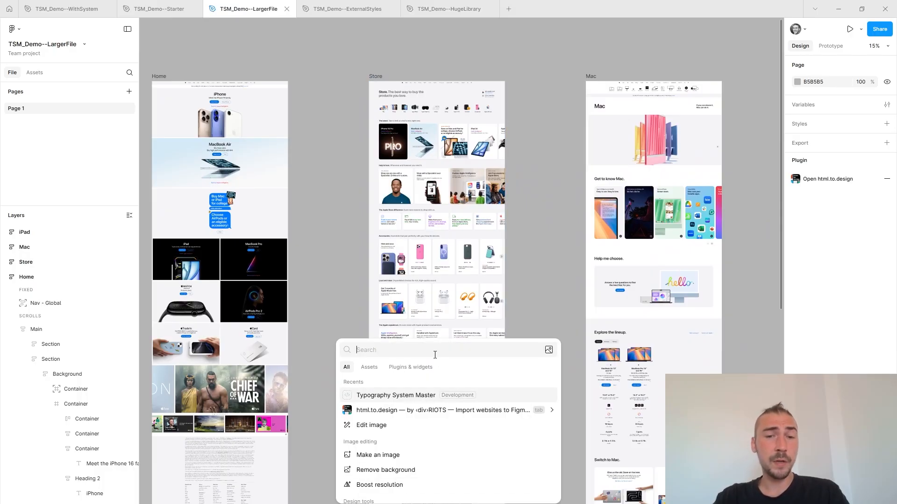
left_click(410, 367)
left_click(410, 382)
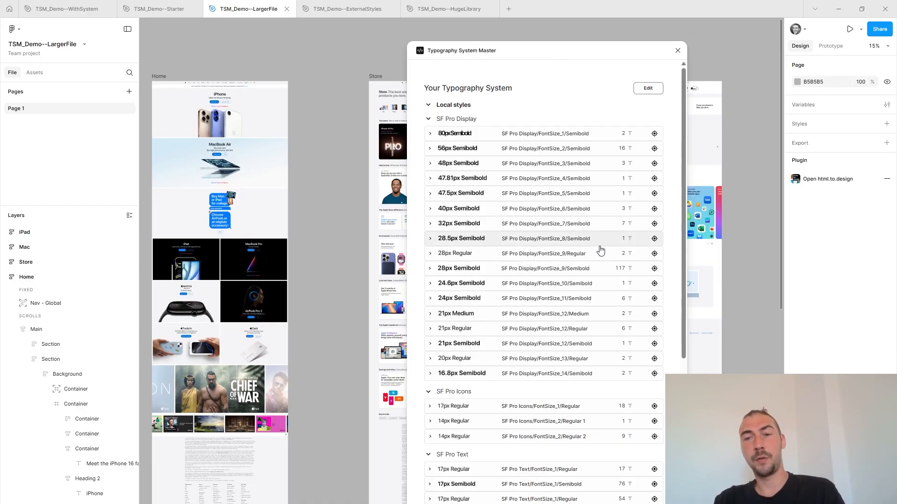
Review the plugin's proposed local styles and locate the text layers that use SF Pro Display 80px Semibold.
scroll(601, 254, "down", 5)
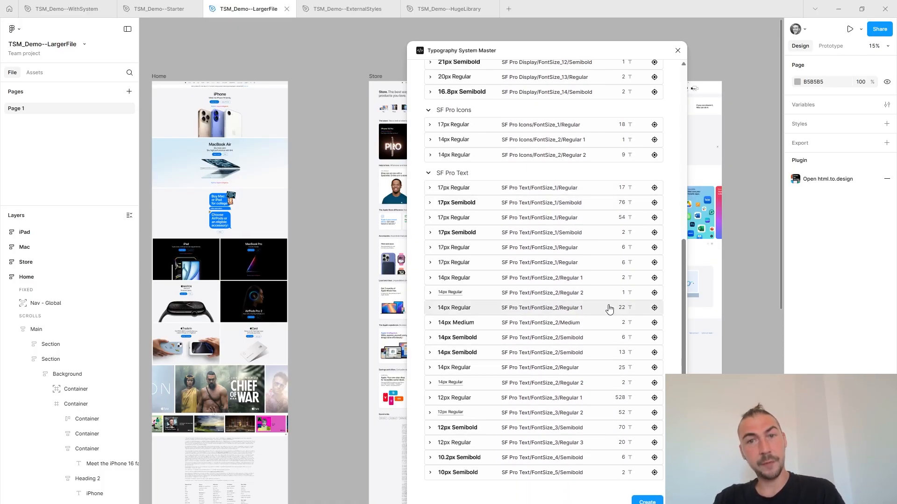
scroll(610, 303, "up", 5)
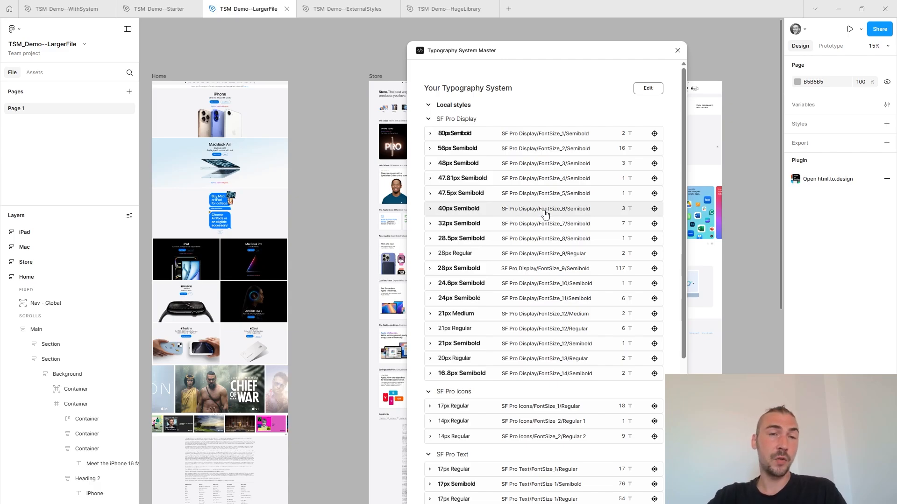
left_click(655, 135)
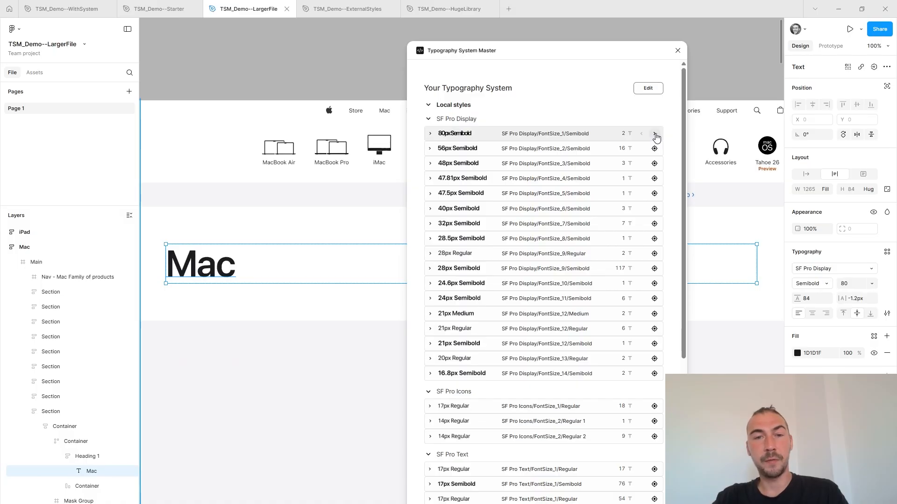
left_click(655, 135)
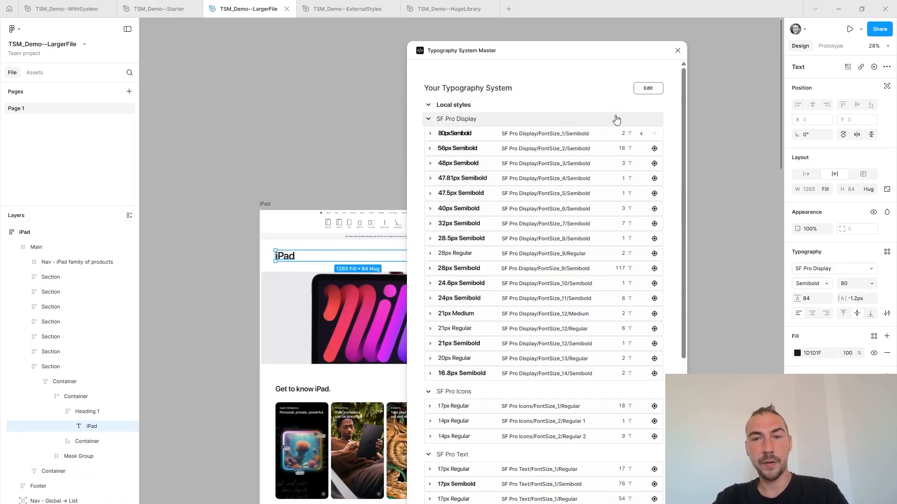
Step through the text layers using SF Pro Display 56px Semibold as far as the "Help me choose." heading, keeping the plugin window clear of them.
left_click(654, 148)
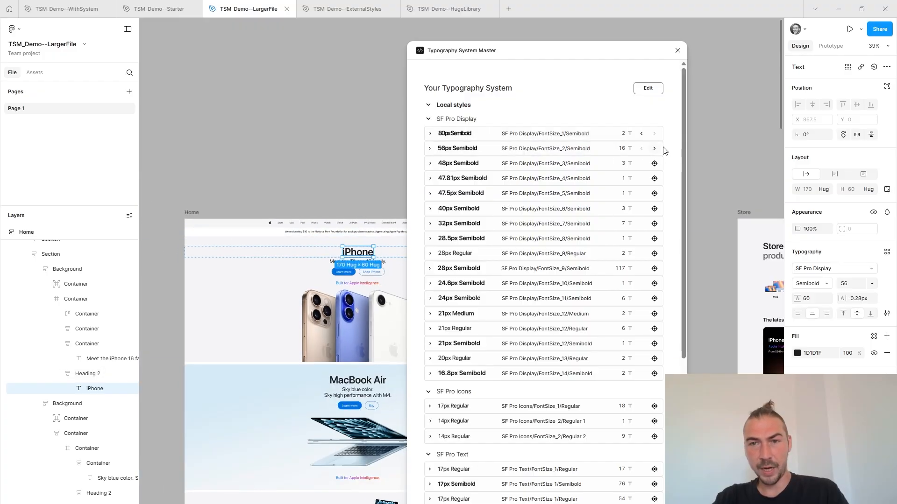
left_click(655, 149)
left_click_drag(566, 54, 185, 43)
left_click(260, 139)
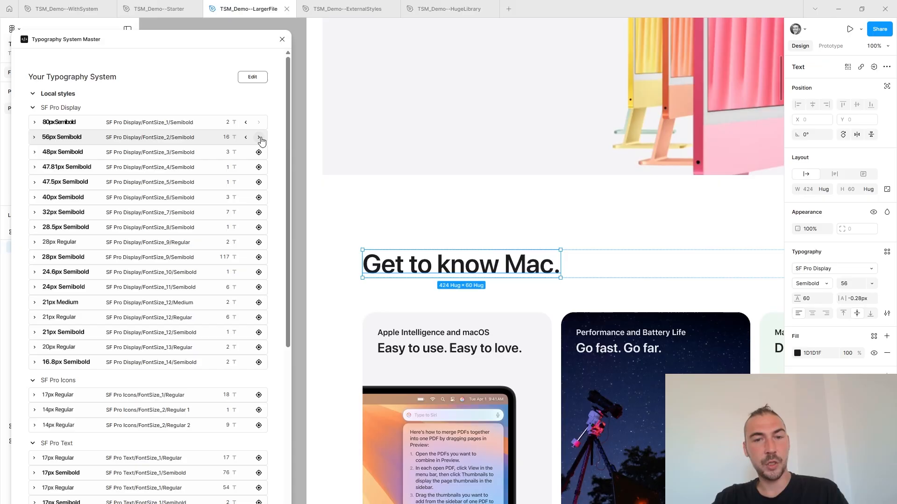
left_click(259, 138)
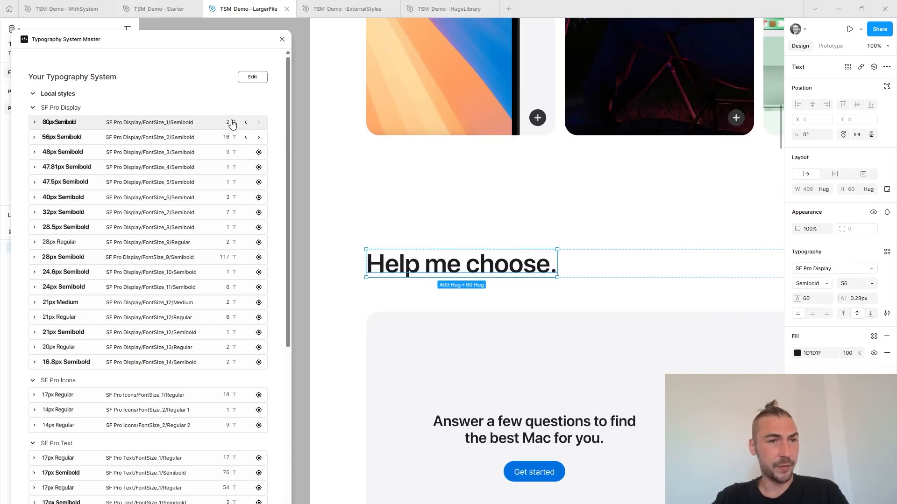
left_click_drag(245, 42, 465, 31)
scroll(639, 144, "down", 5)
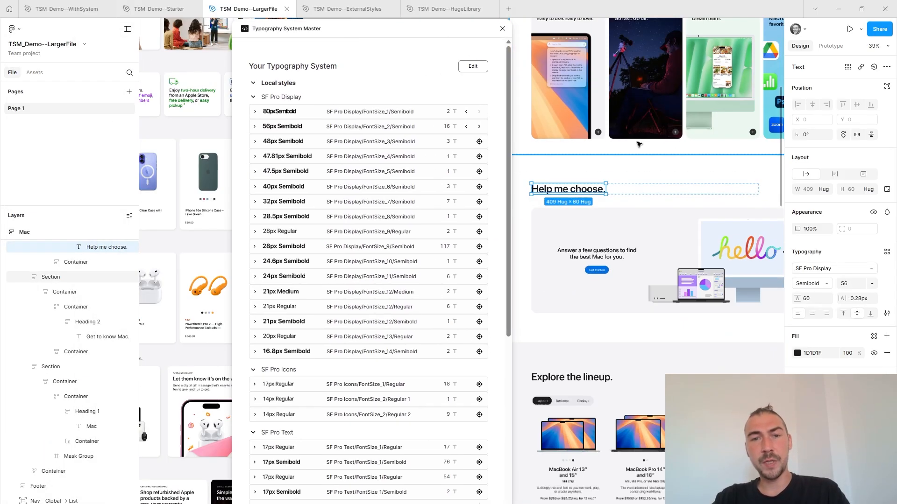
scroll(638, 144, "down", 2)
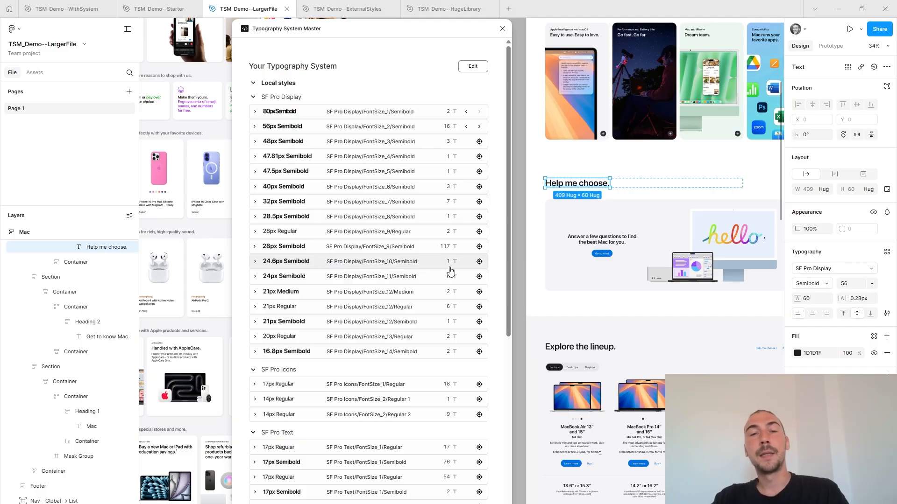
Locate the text layer that uses SF Pro Display 24.6px Semibold and move the plugin window clear of it.
left_click(480, 262)
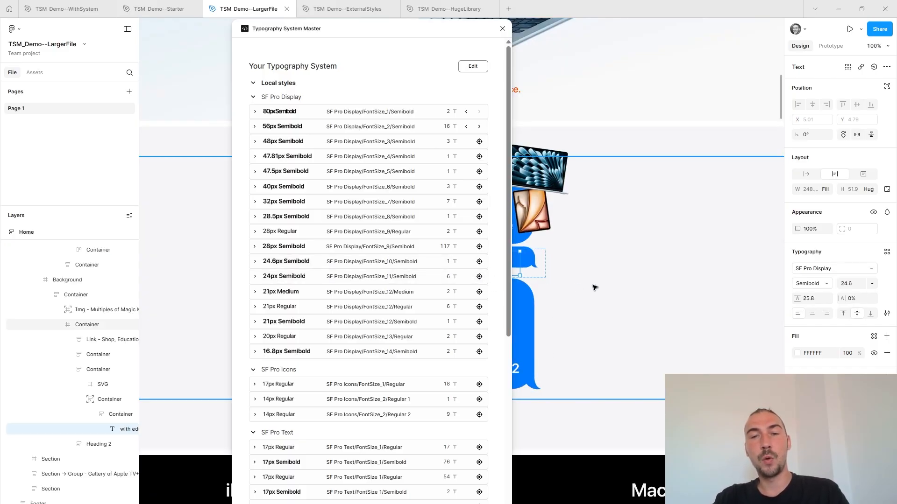
left_click_drag(585, 281, 717, 267)
key("ctrl+z")
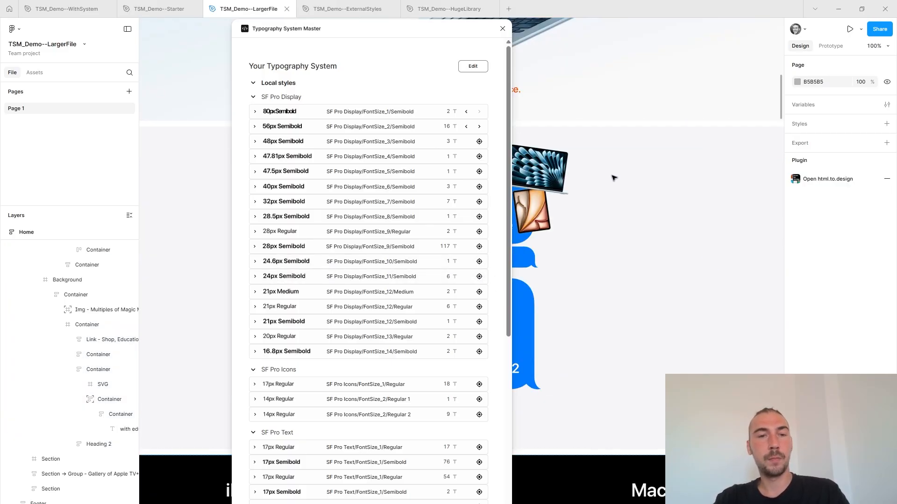
left_click_drag(386, 27, 295, 26)
Edit the typography system to replace the 24px Semibold style with SF Pro Display/FontSize_10/Semibold, and hide replaced styles.
left_click(252, 60)
scroll(224, 332, "down", 3)
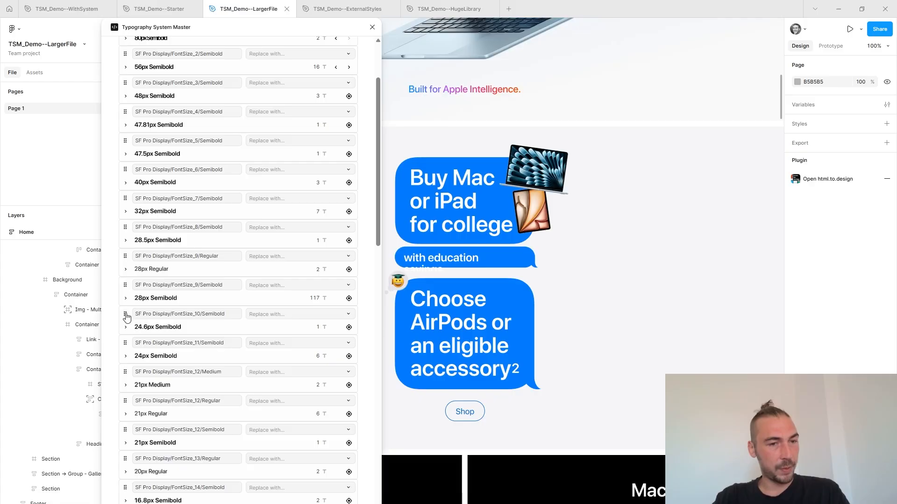
left_click_drag(127, 317, 126, 348)
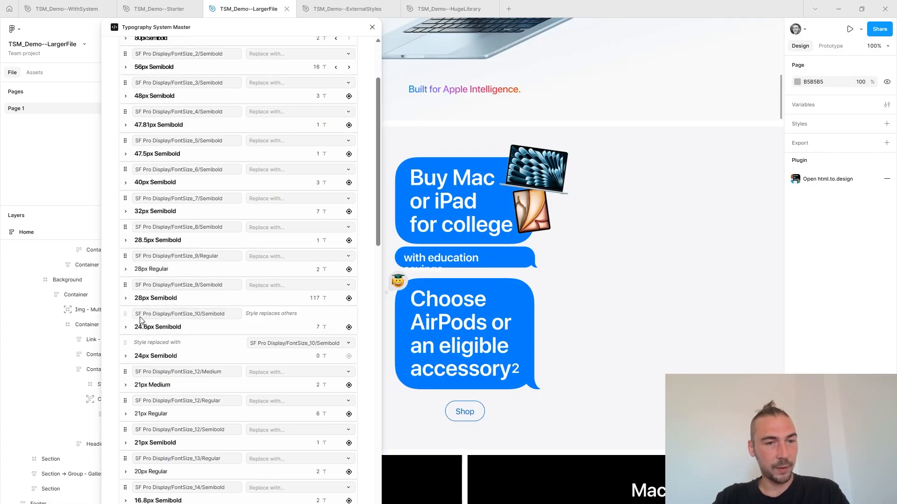
scroll(209, 324, "up", 3)
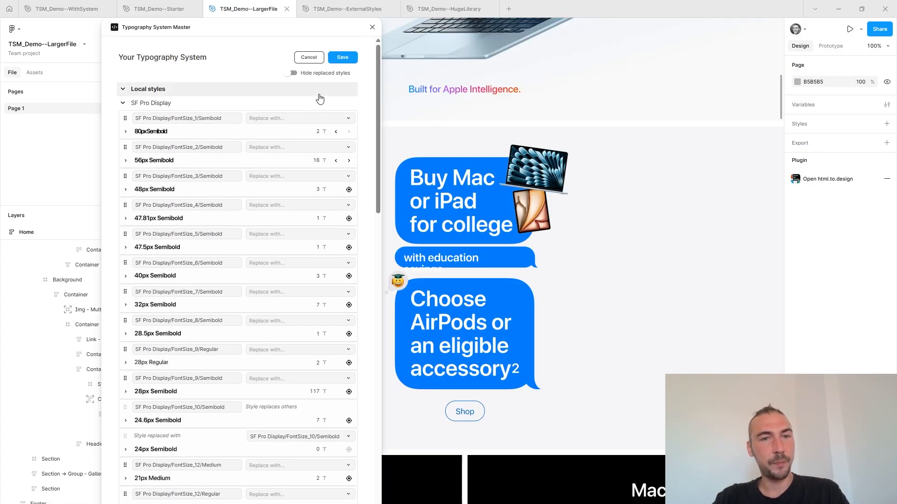
left_click(292, 73)
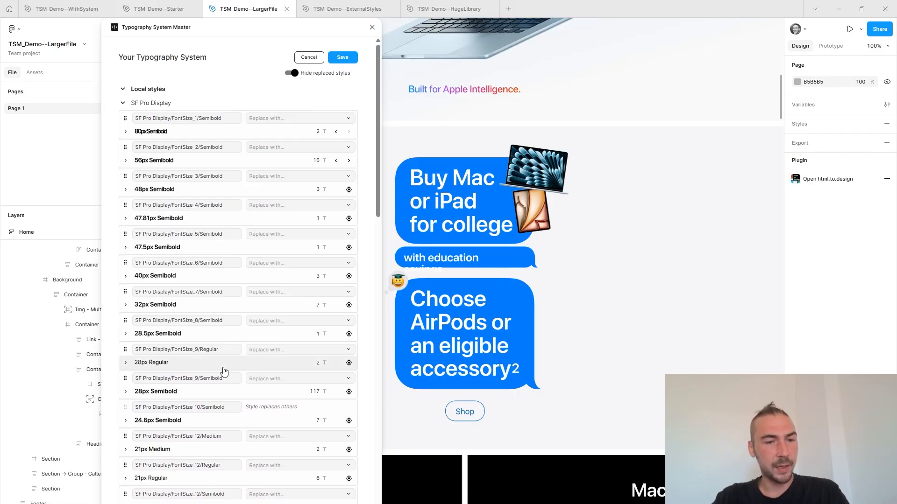
Replace the 21px Regular and 21px Semibold styles with SF Pro Display/FontSize_12/Medium.
scroll(223, 372, "down", 3)
left_click_drag(125, 372, 137, 350)
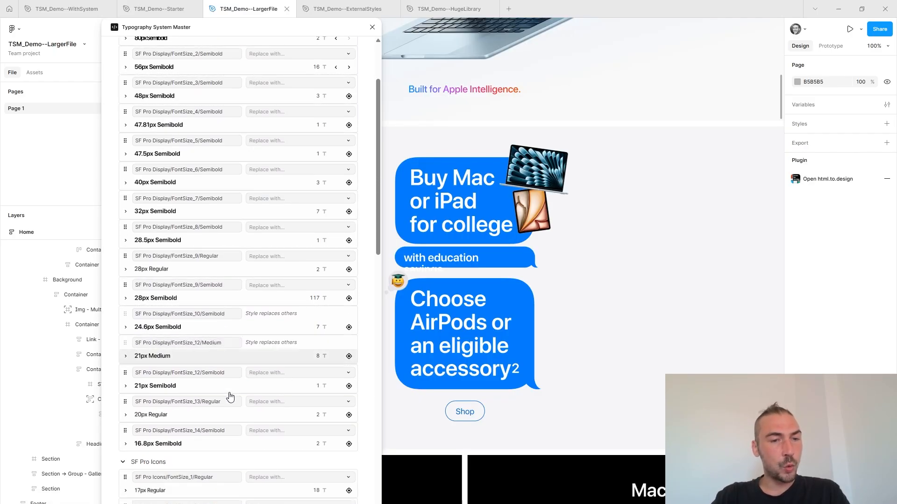
left_click(336, 372)
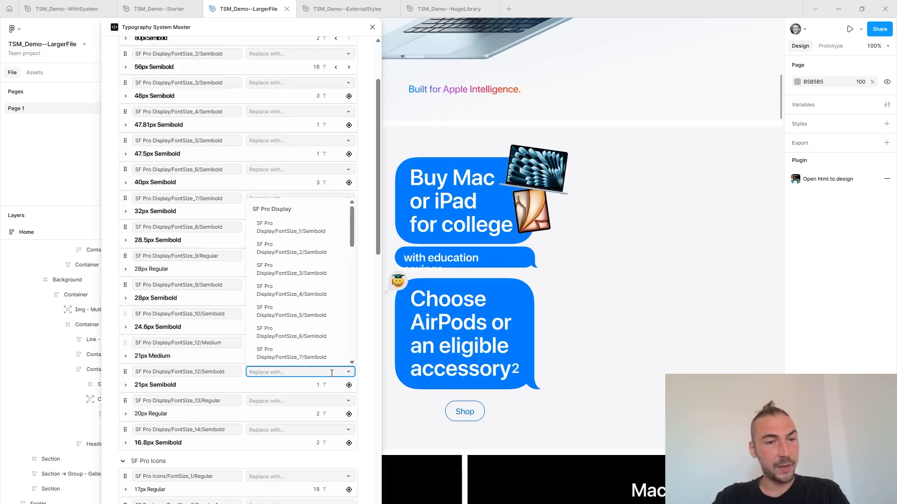
left_click(332, 374)
triple_click(192, 343)
key("ctrl+c")
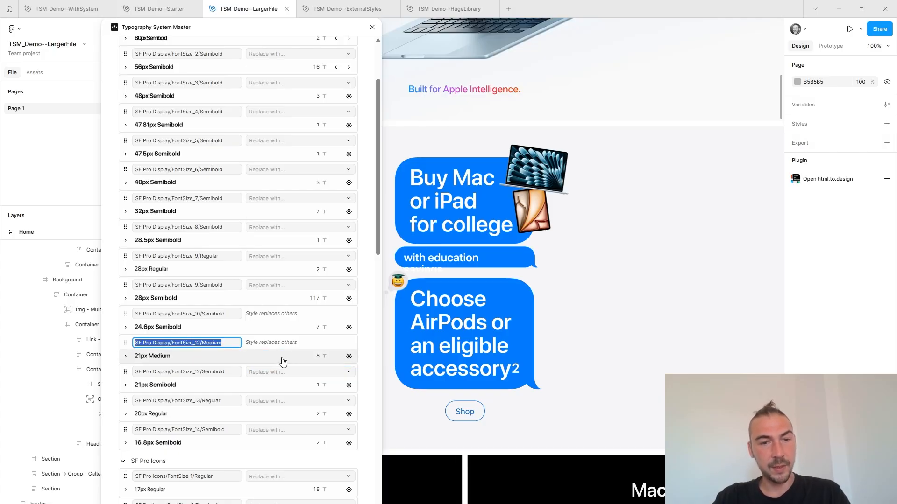
left_click(283, 372)
key("ctrl+v")
left_click(290, 360)
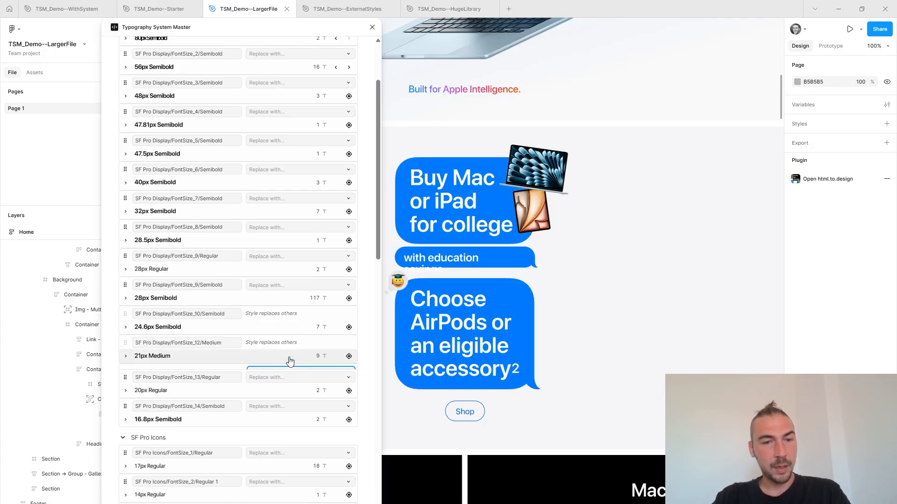
Open the names of the SF Pro Display/FontSize_12/Medium and SF Pro Display/FontSize_1/Semibold styles for editing.
left_click(225, 343)
scroll(220, 290, "up", 3)
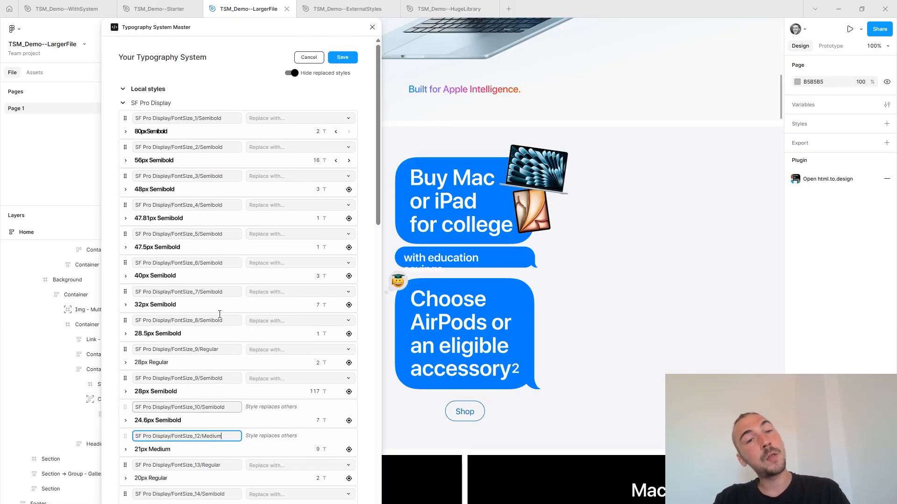
left_click(205, 118)
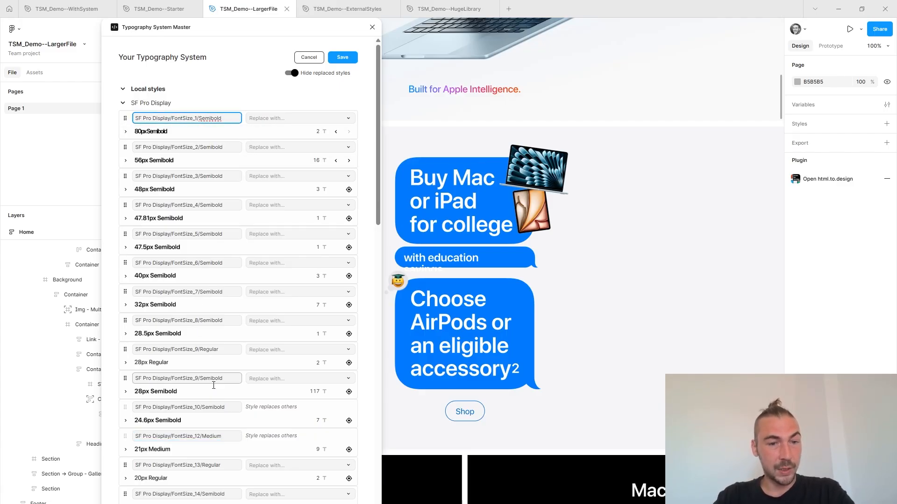
scroll(226, 231, "down", 5)
scroll(226, 231, "up", 5)
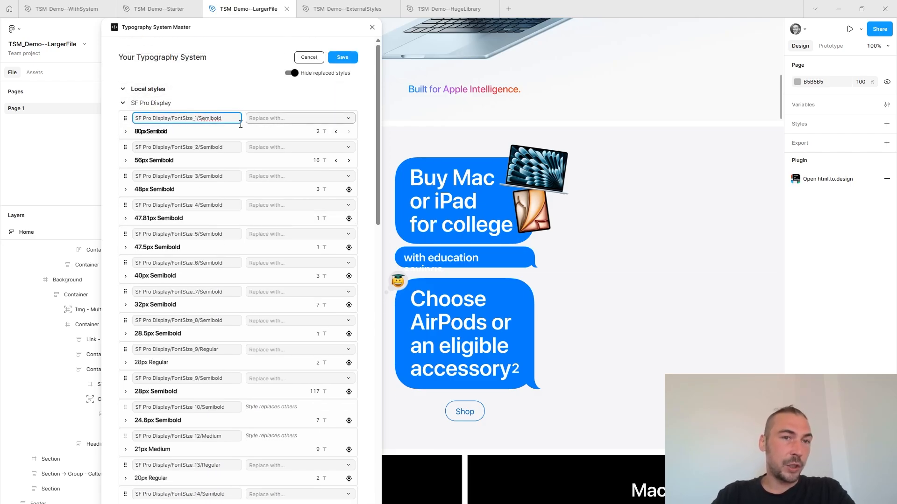
Save the style replacements and create the typography system in the file.
left_click(345, 58)
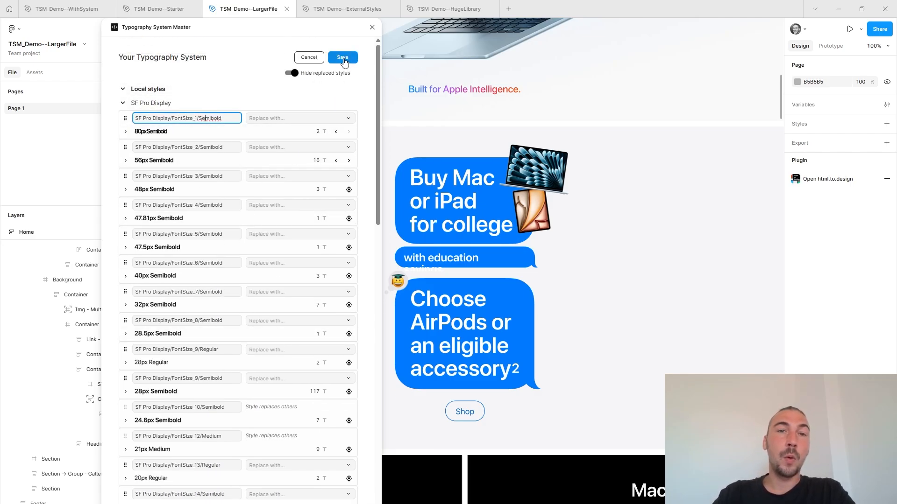
scroll(251, 226, "down", 5)
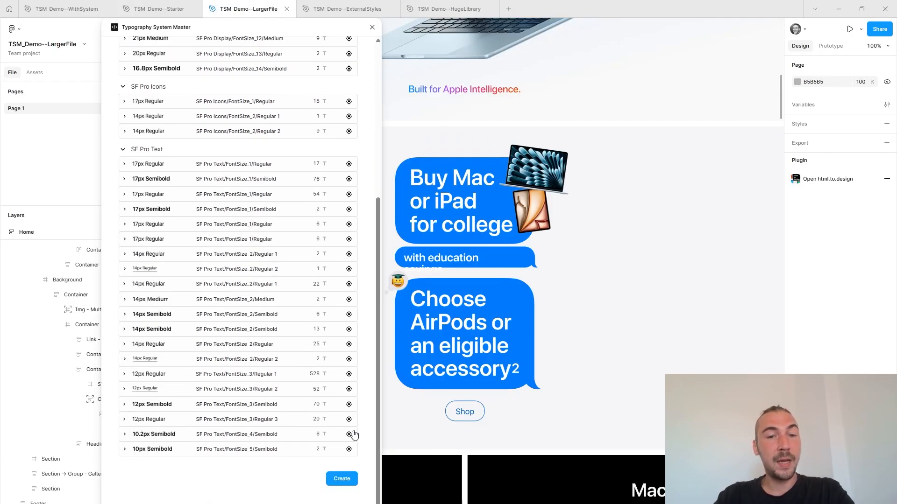
left_click(342, 477)
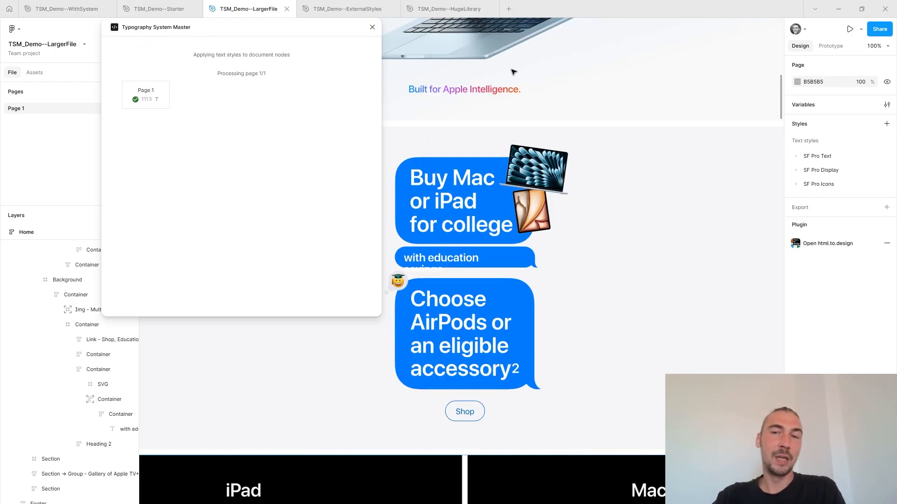
Inspect the properties of the Semibold text style under SF Pro Text/FontSize_4 and close the plugin.
left_click(797, 159)
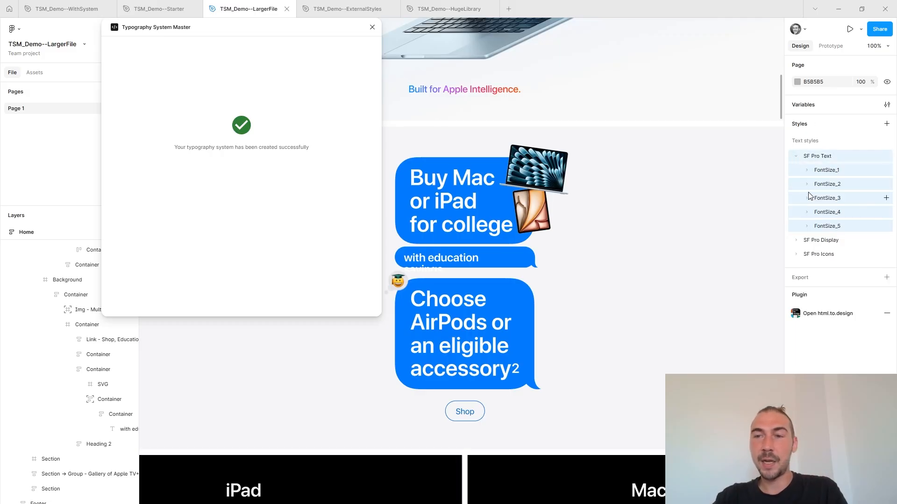
left_click(809, 214)
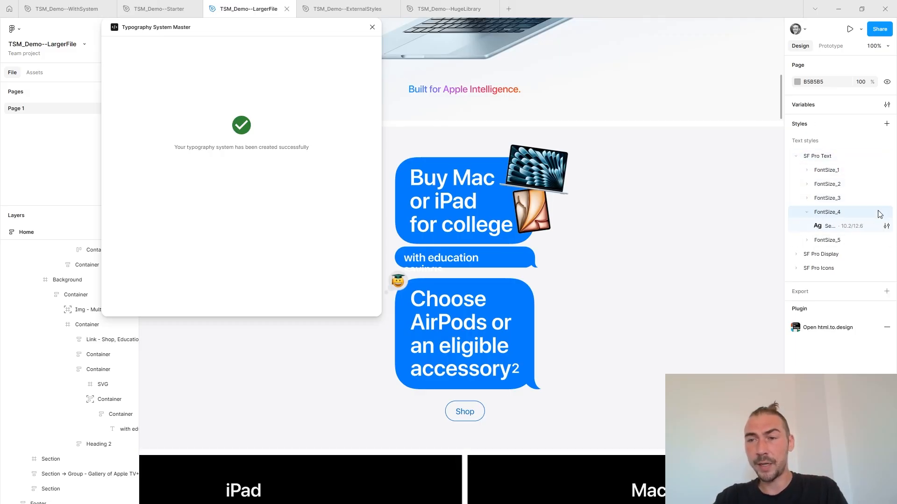
left_click(887, 227)
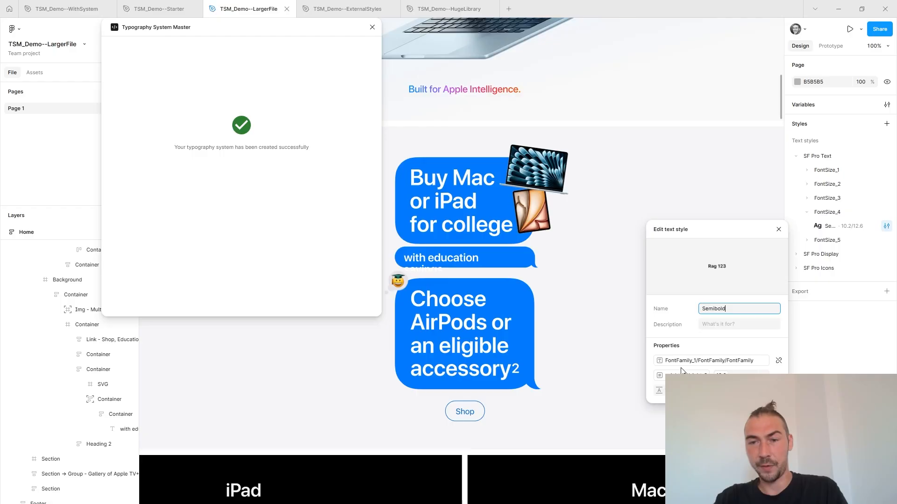
left_click(372, 27)
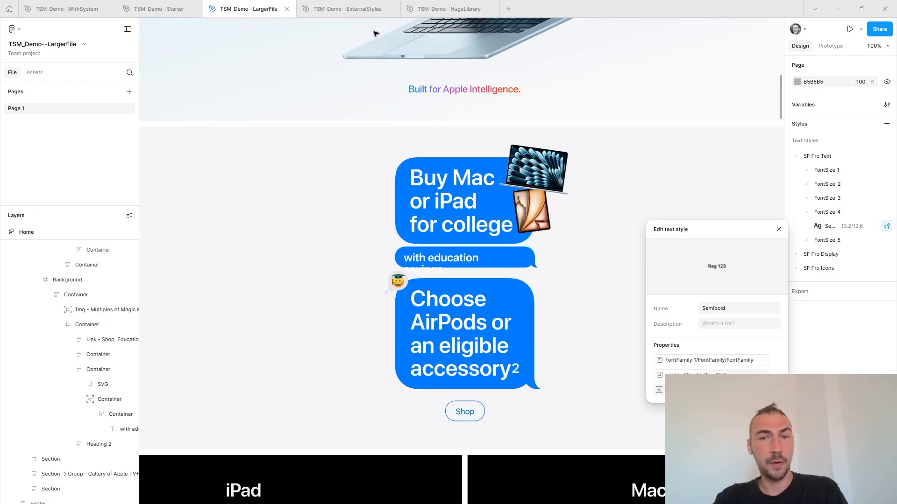
Check the text styles applied to the iPhone heading and the MacBook Air subtitle in the Home frame.
scroll(634, 83, "down", 6)
left_click(338, 117)
scroll(307, 218, "up", 5)
scroll(306, 218, "left", 2)
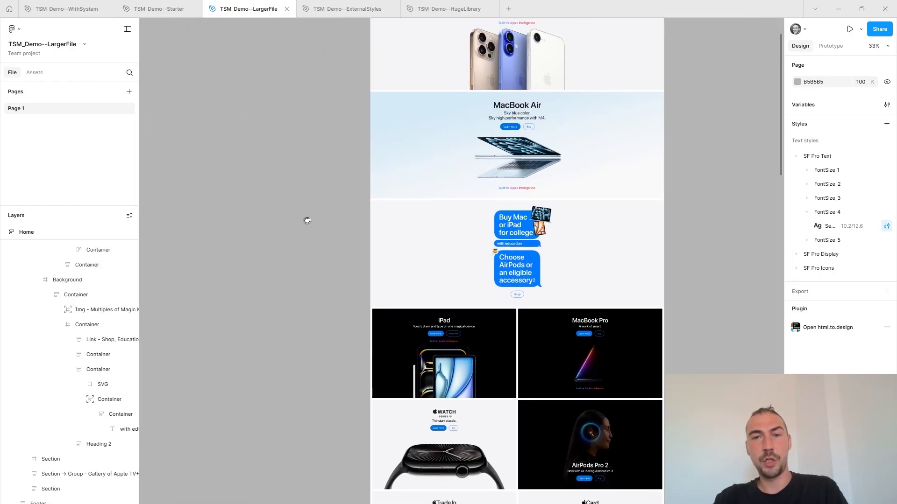
left_click(499, 46)
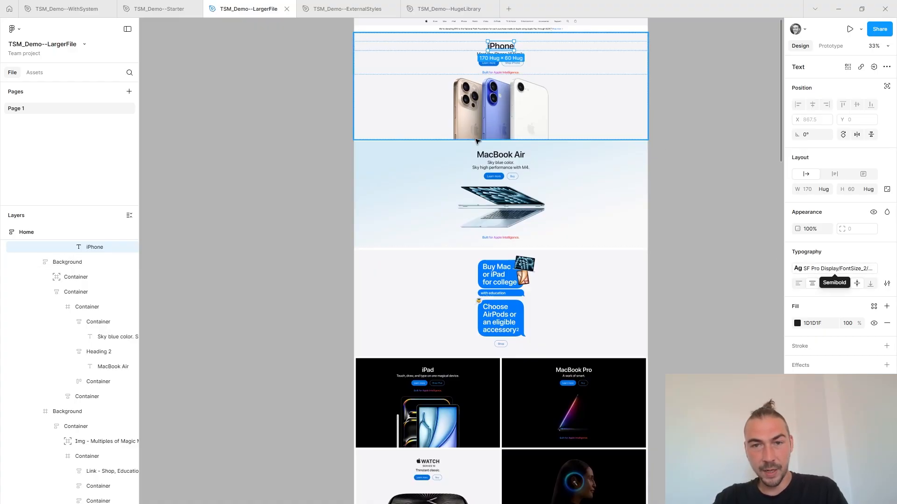
left_click(503, 165, "ctrl")
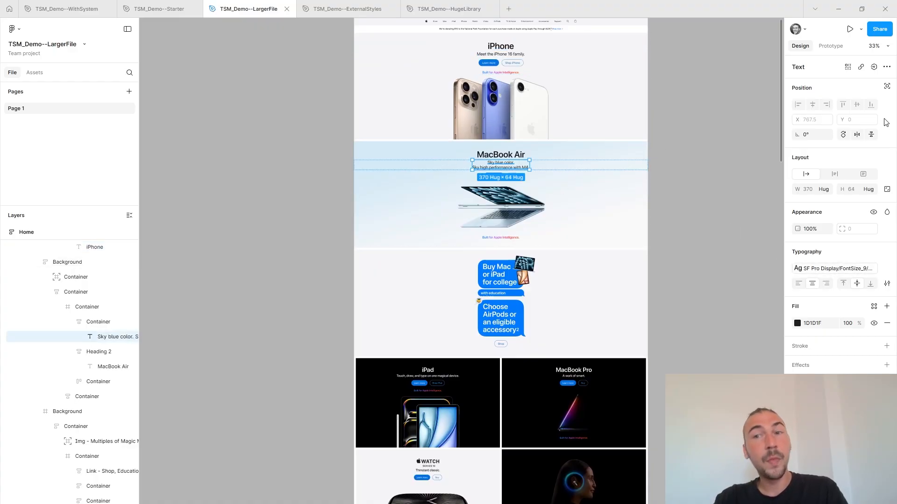
Review the FontFamily_1, FontFamily_2 and FontFamily_3 variables of the __Typography__ collection in an enlarged variables window, then close it.
left_click(680, 97)
left_click(887, 105)
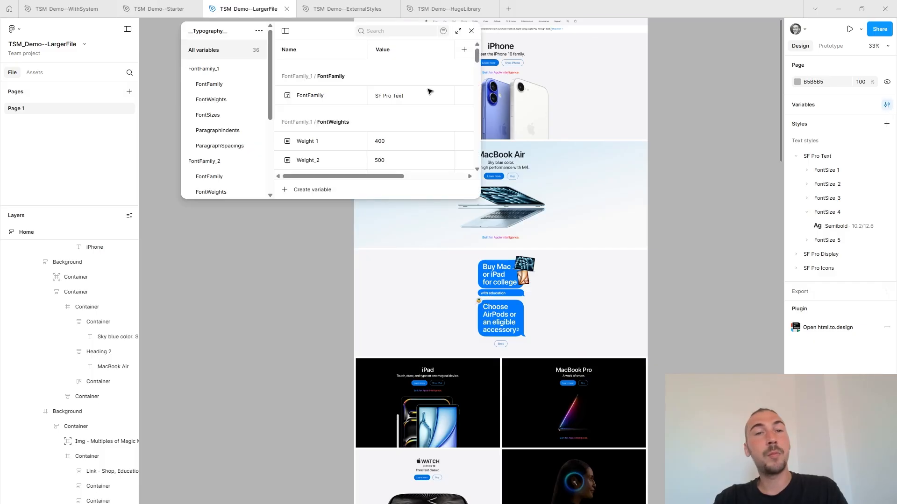
left_click_drag(480, 199, 663, 502)
left_click(206, 161)
left_click(221, 72)
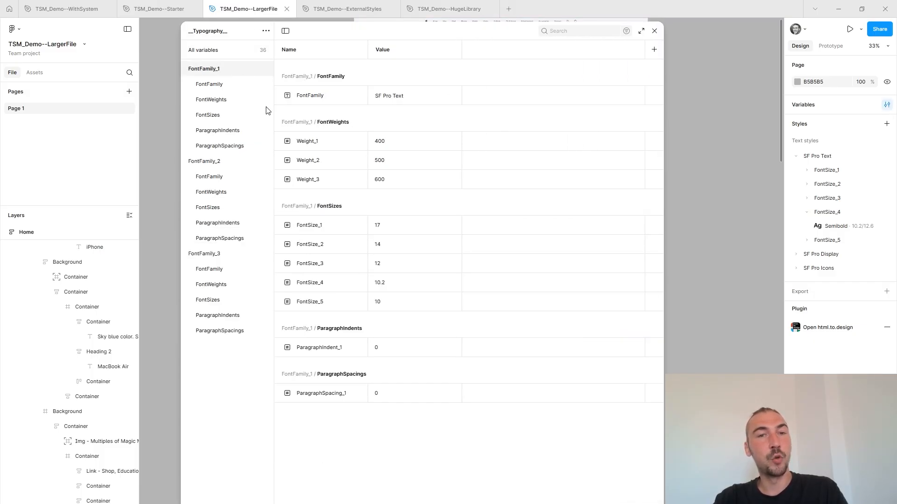
left_click(229, 161)
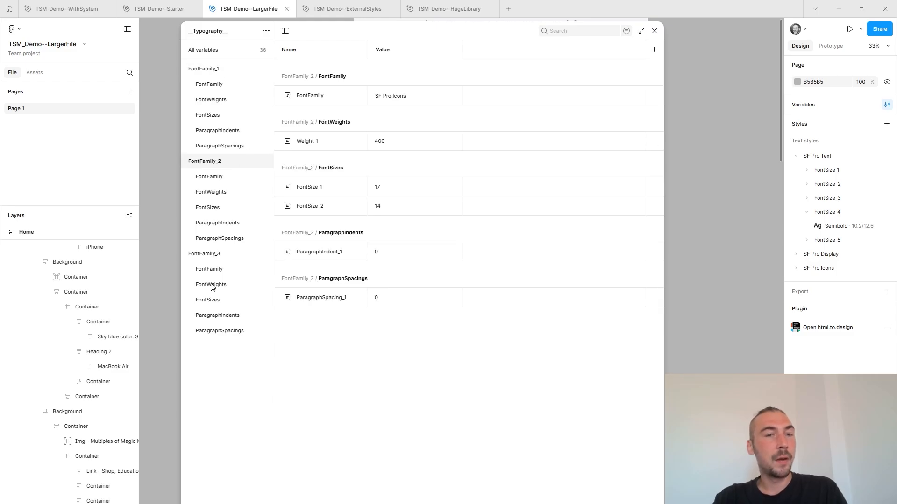
left_click(218, 253)
left_click_drag(509, 38, 236, 36)
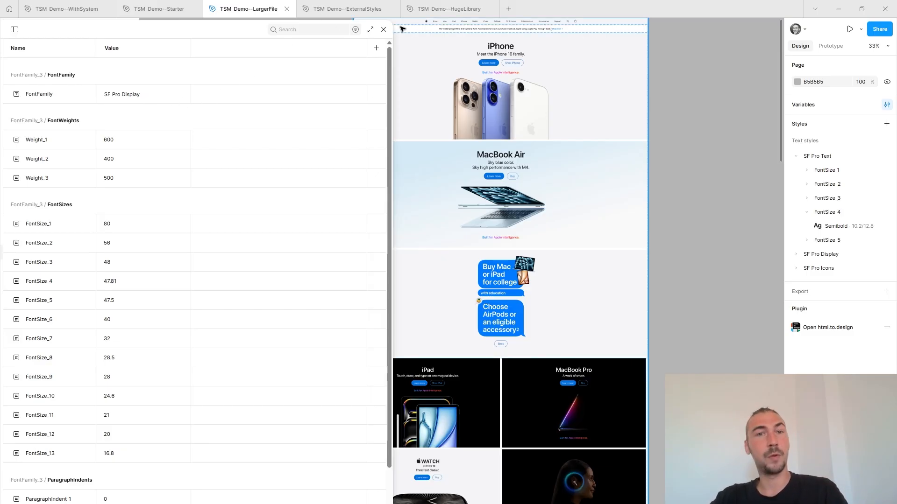
left_click(384, 29)
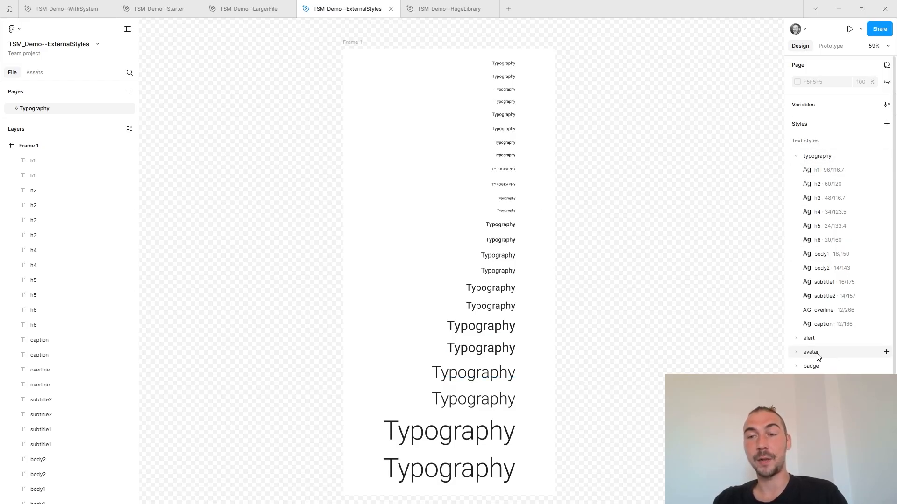
In the TSM_Demo--ExternalStyles file, expand the avatar text styles and inspect the style source of the upper h1 layer.
left_click(796, 353)
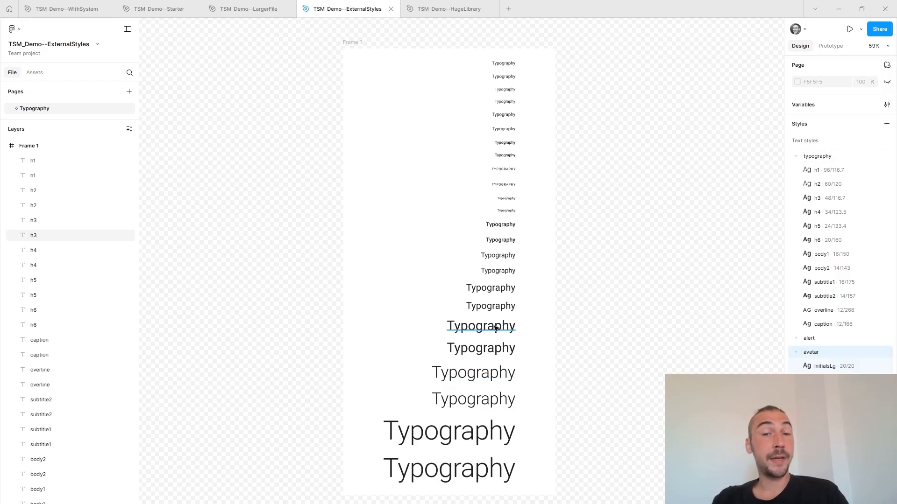
left_click(483, 439)
left_click(811, 299)
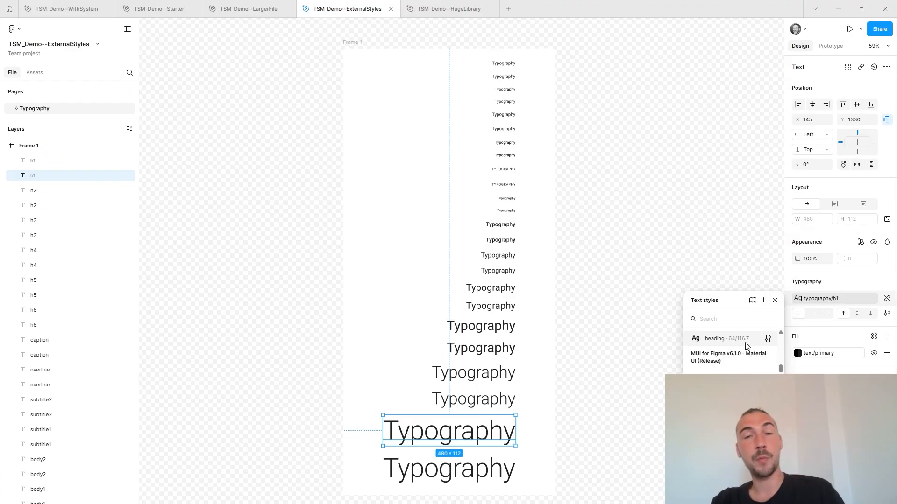
left_click(634, 370)
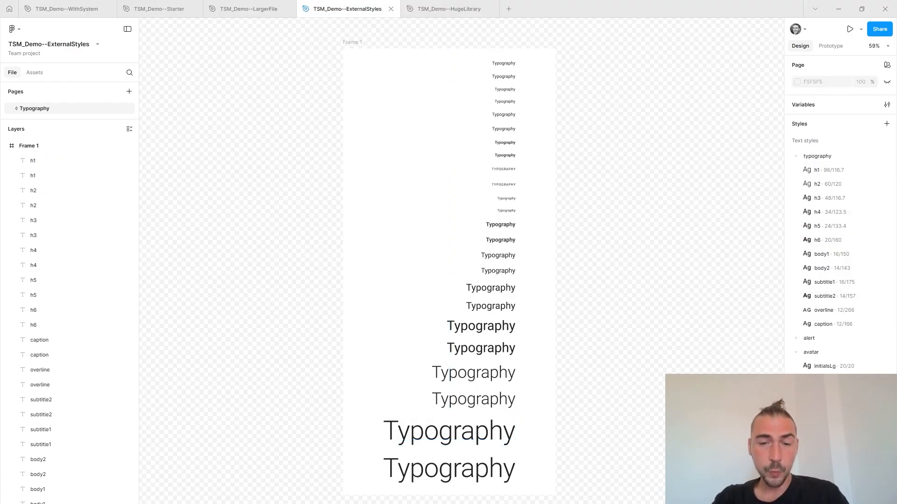
Run the Typography System Master plugin on the TSM_Demo--ExternalStyles file.
key("ctrl+k")
left_click(406, 368)
left_click(396, 382)
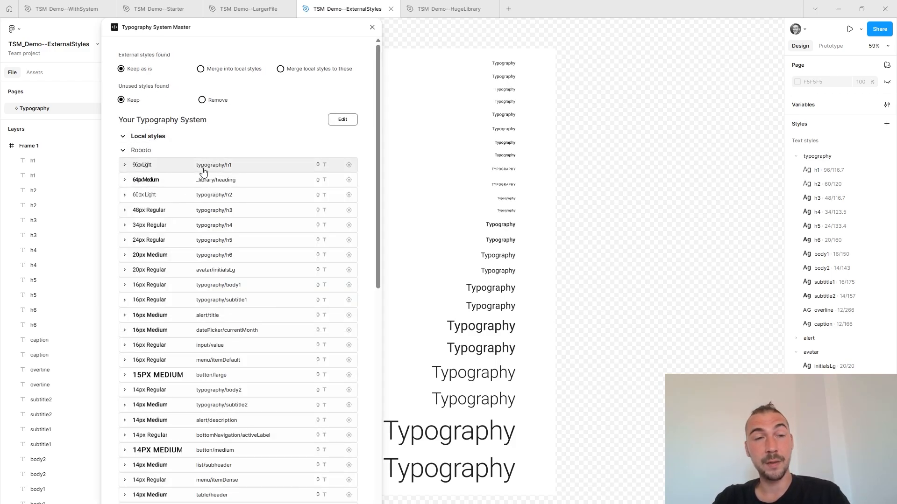
Collapse the local styles and step through the text layers using the external typography/h1 and typography/h2 styles.
left_click(150, 138)
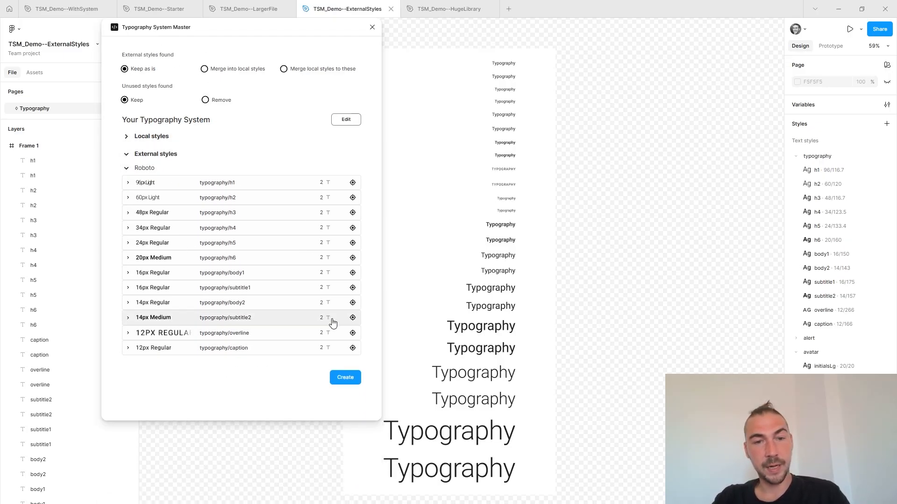
left_click(353, 183)
left_click(353, 183)
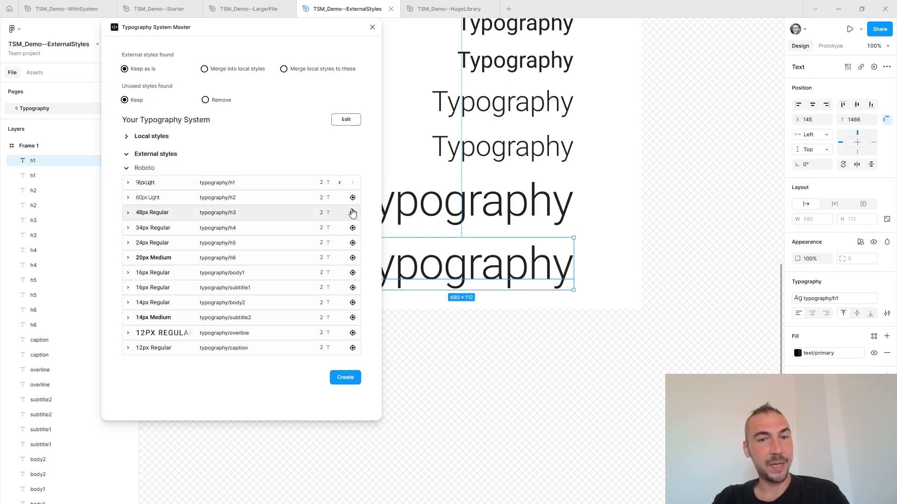
left_click(353, 197)
left_click(353, 197)
left_click_drag(363, 283, 361, 308)
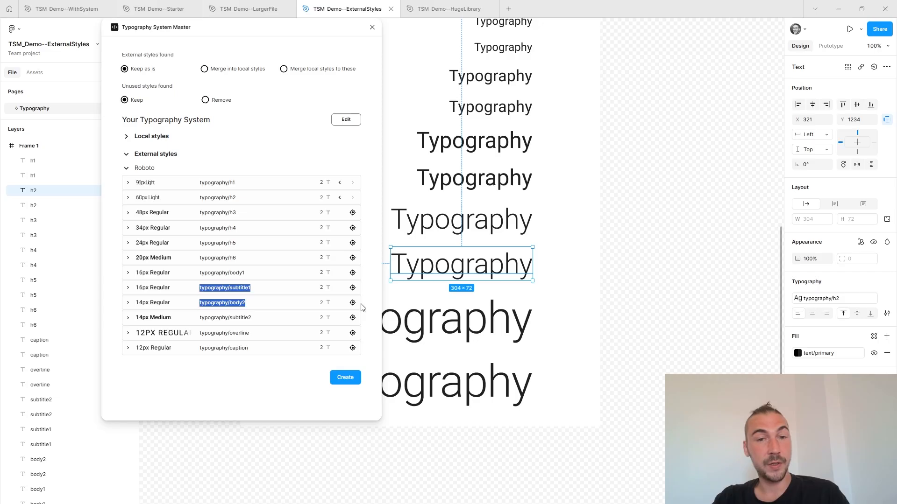
Step through the text layers using the external typography/body2 style, then collapse the external styles and expand the local ones.
left_click(352, 302)
left_click(353, 302)
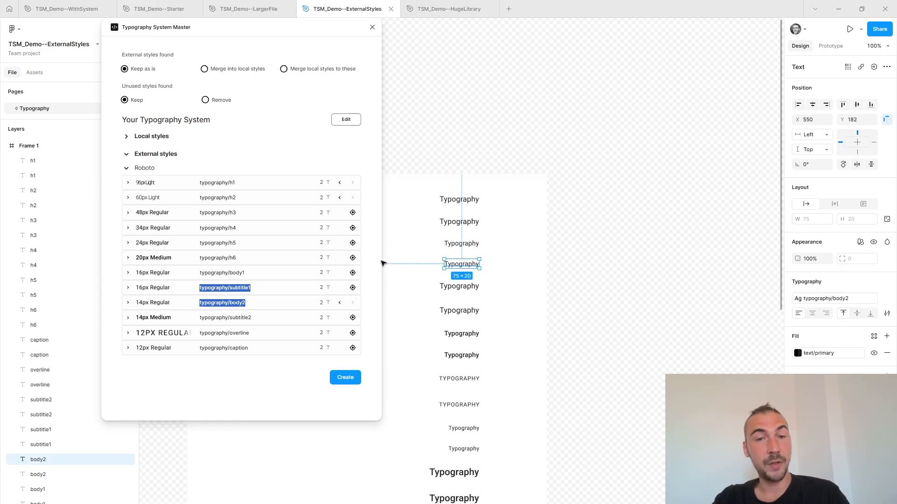
left_click(360, 155)
left_click(254, 137)
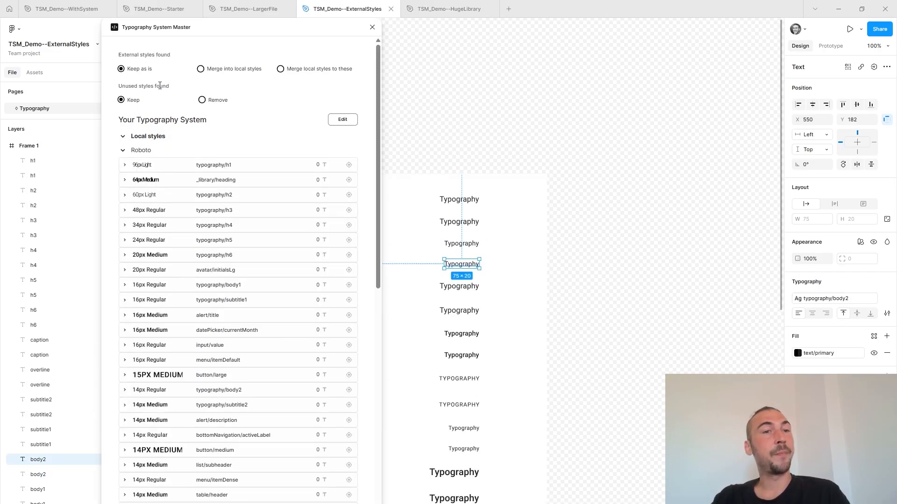
Try the Remove option for unused styles, then return to Keep and review the local styles.
left_click(222, 105)
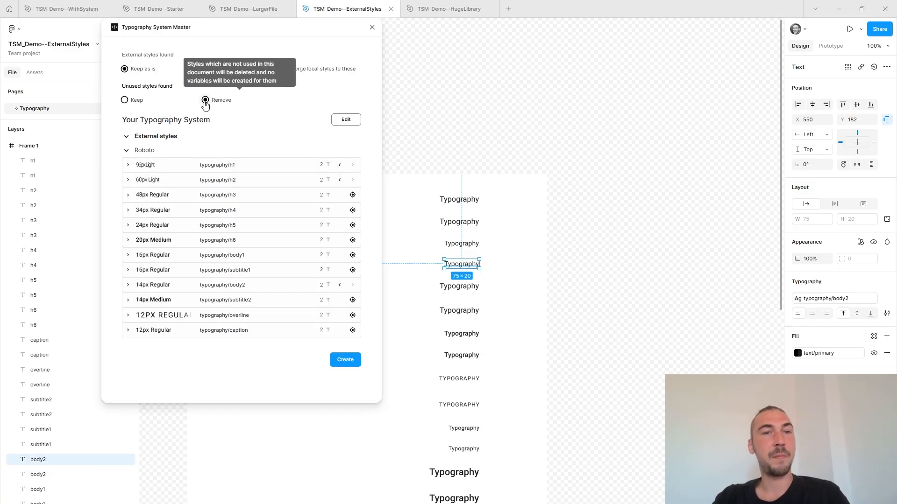
left_click(151, 100)
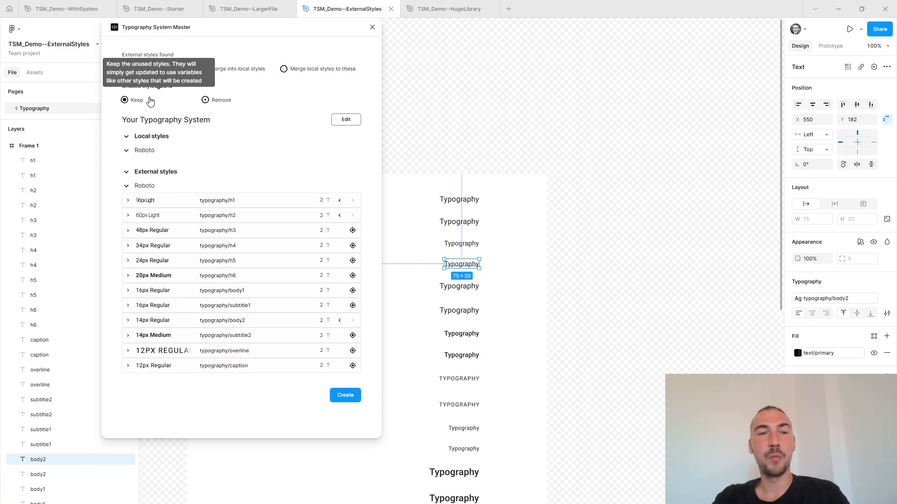
left_click(144, 136)
left_click(160, 161)
left_click(234, 137)
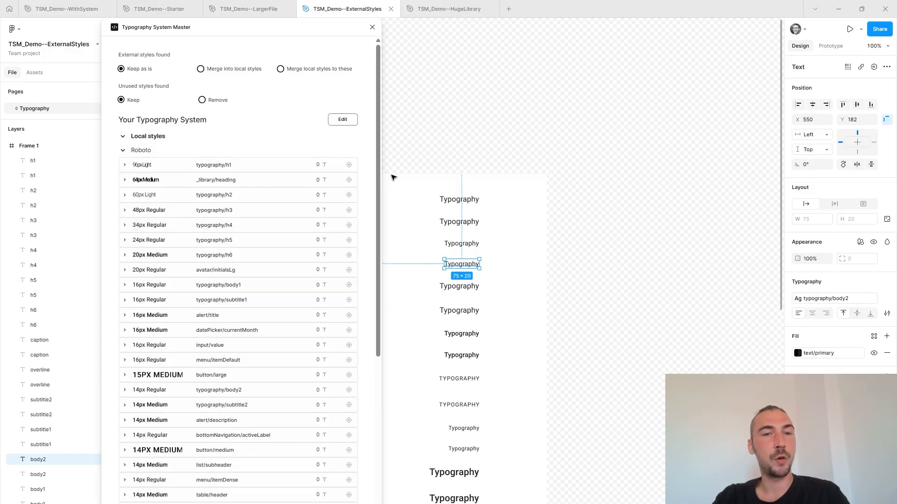
Set unused styles to Remove and expand the external styles in the typography system.
left_click(624, 240)
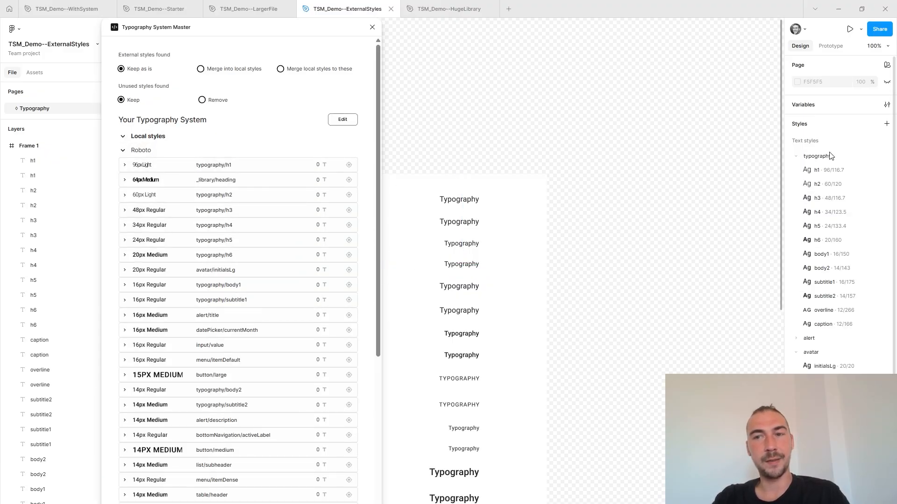
left_click(219, 101)
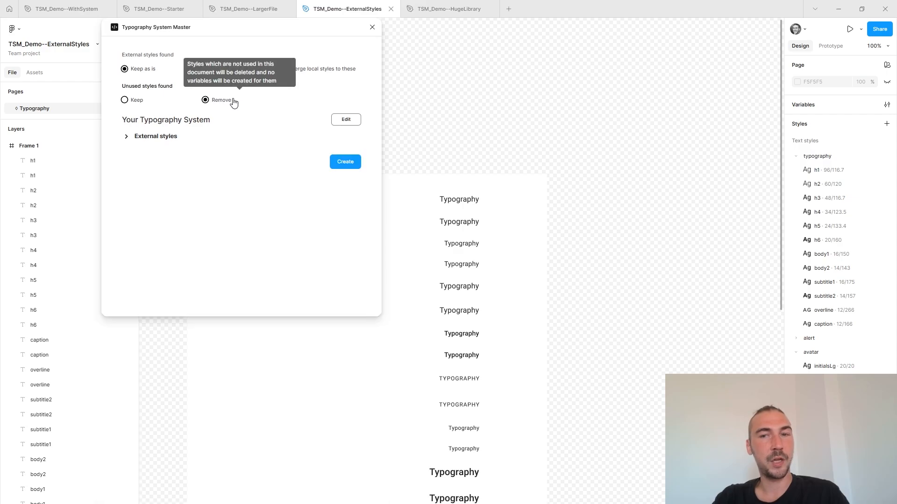
left_click(169, 135)
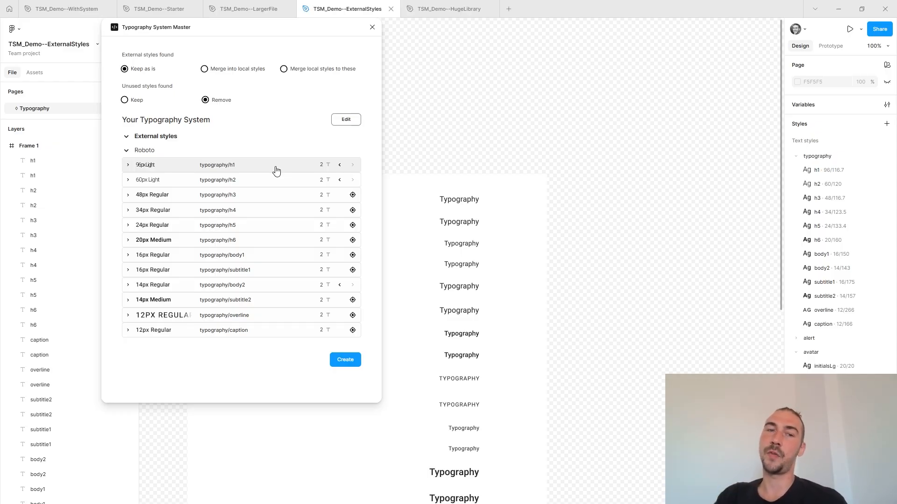
Inspect the reordering and replacement options for the external styles in the typography system's edit view, then cancel editing.
left_click(338, 120)
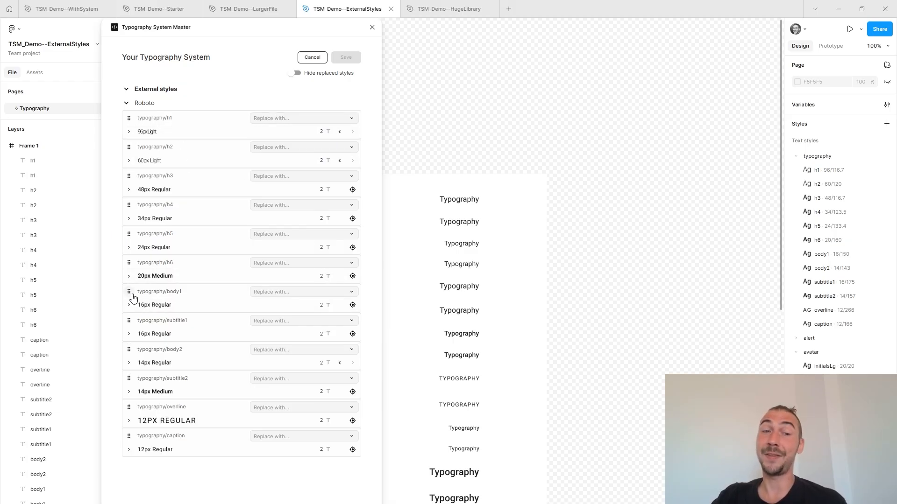
mouse_move(129, 291)
left_mouse_down()
mouse_move(138, 275)
mouse_move(129, 293)
left_mouse_up()
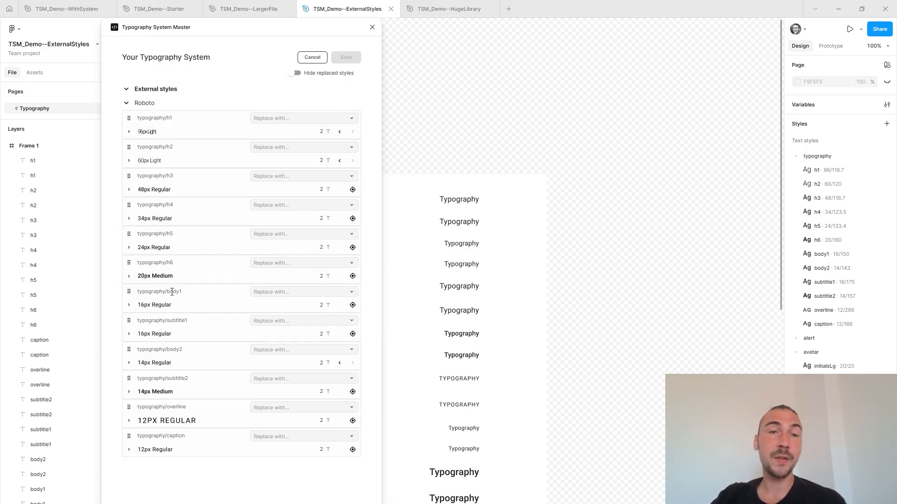
left_click(312, 57)
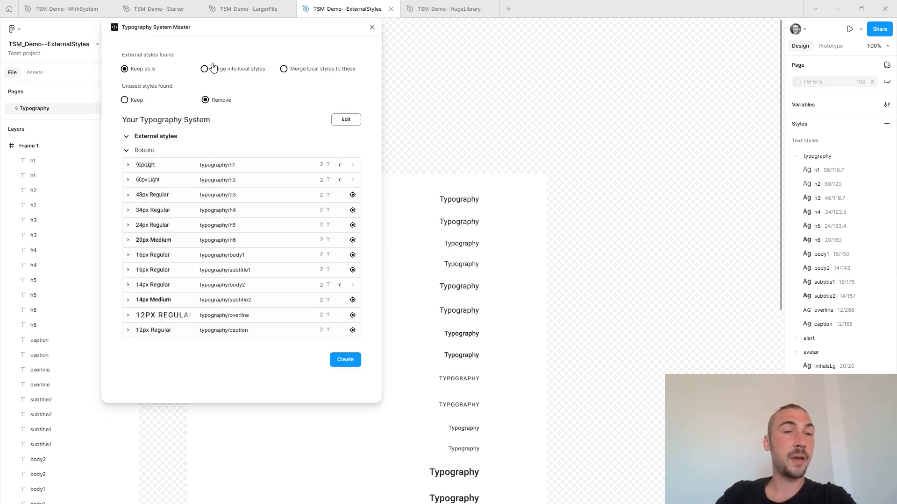
Set external styles to Merge into local styles, create the typography system, and close the plugin.
left_click(235, 71)
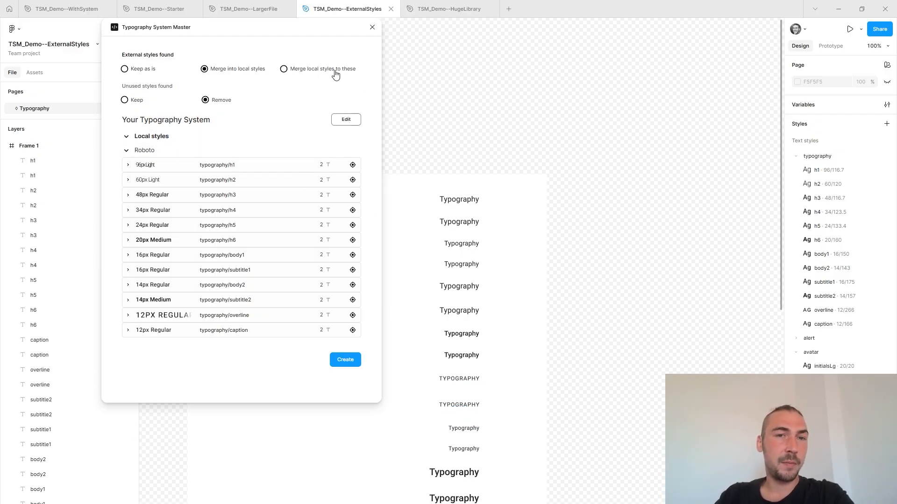
mouse_move(334, 72)
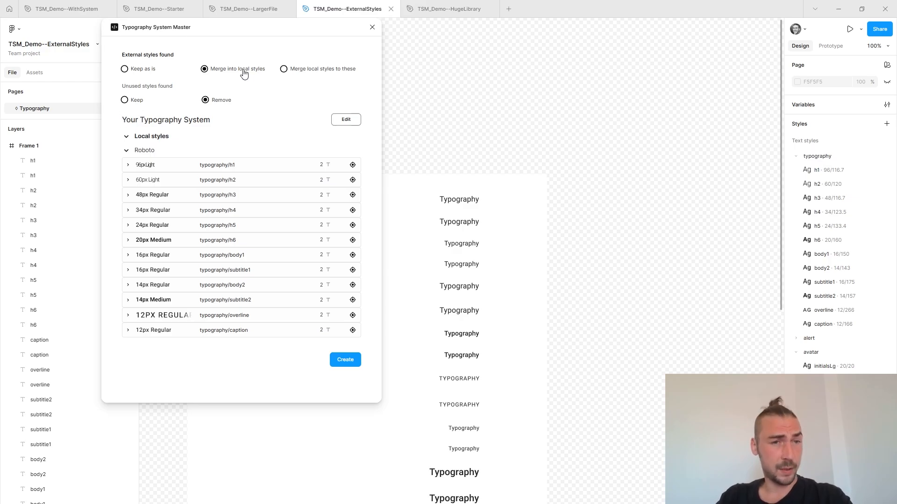
mouse_move(246, 69)
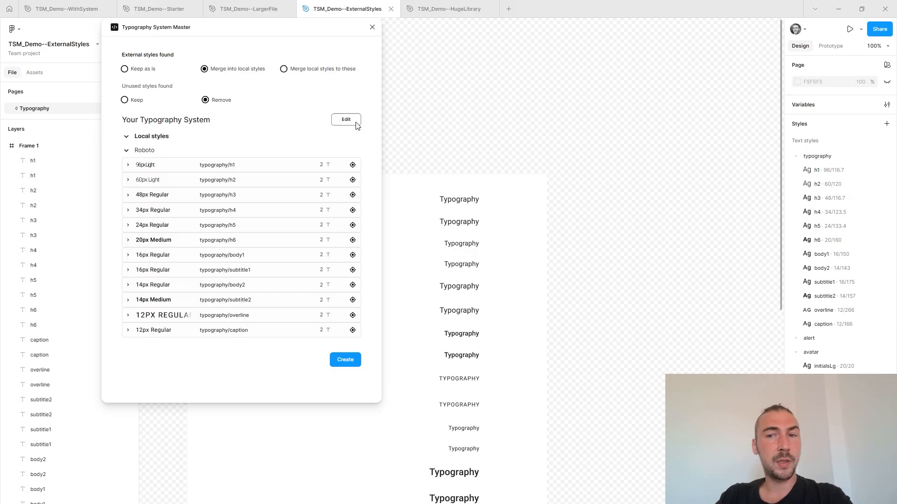
left_click(344, 361)
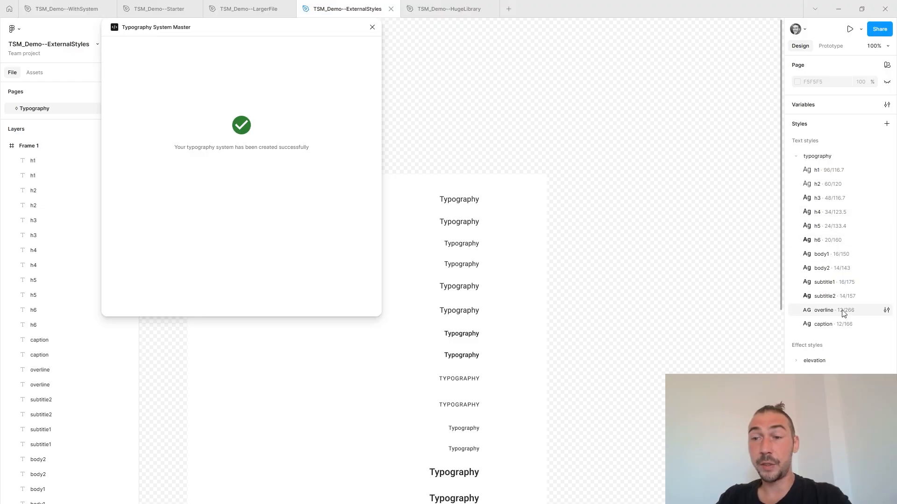
left_click(373, 27)
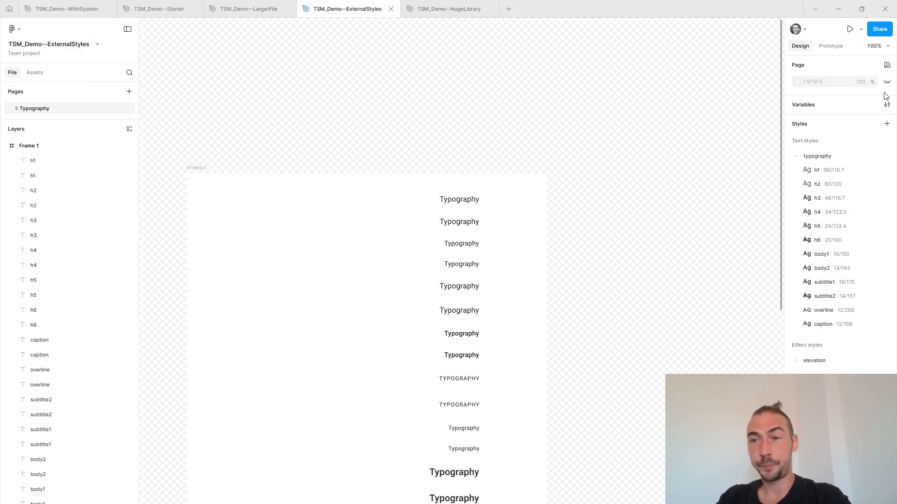
Inspect the font size and font weight variables applied to the typography h1 text style, then close its settings.
left_click(886, 170)
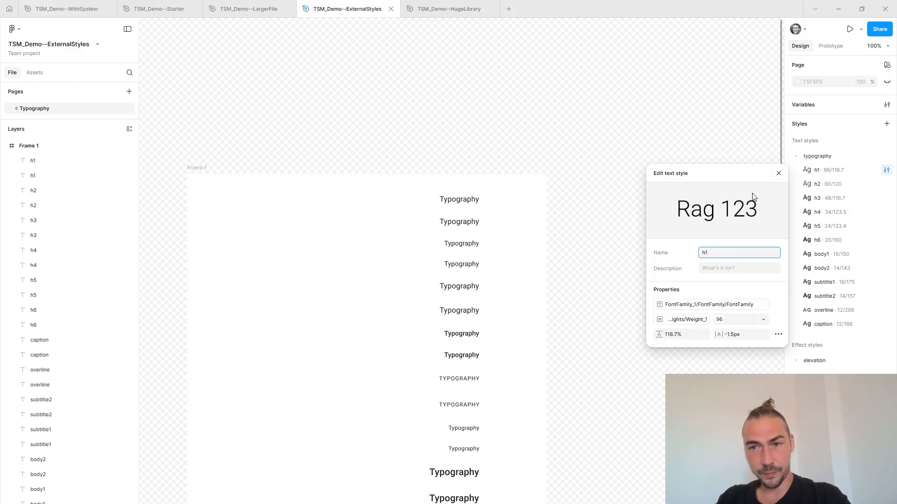
left_click_drag(728, 171, 430, 24)
left_click(425, 169)
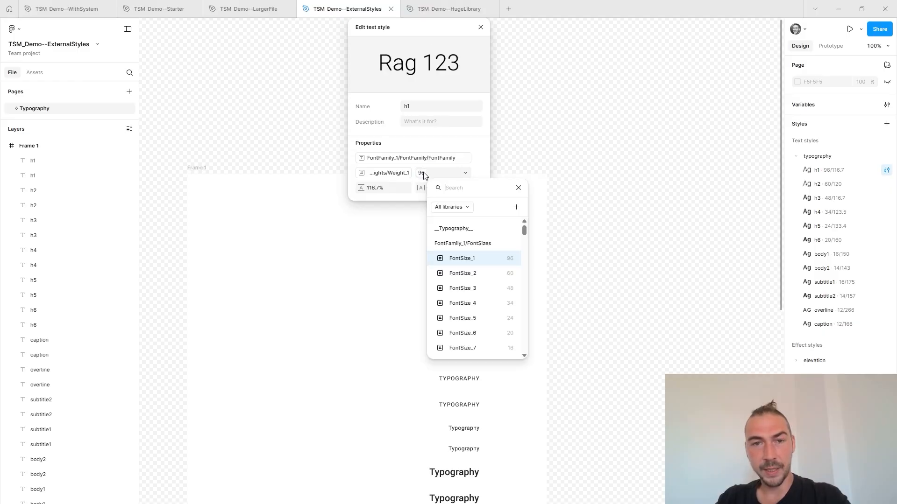
left_click(384, 175)
left_click(366, 175)
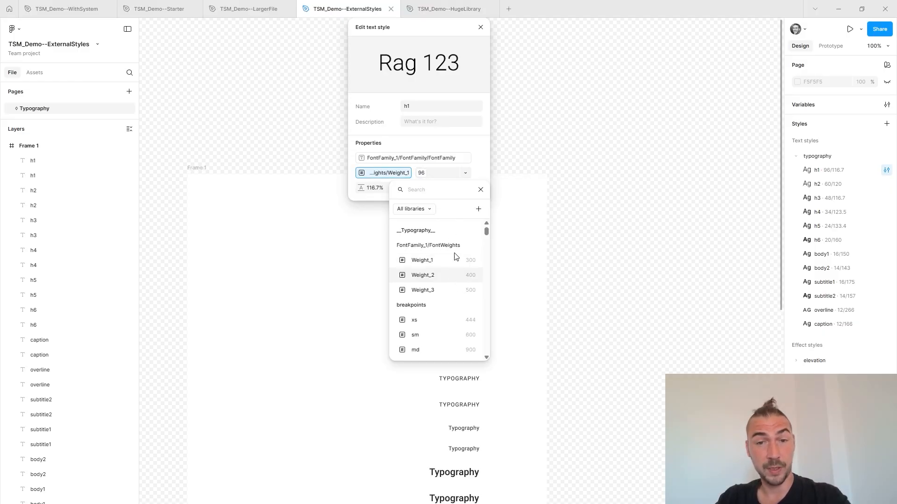
left_click(692, 137)
left_click(481, 29)
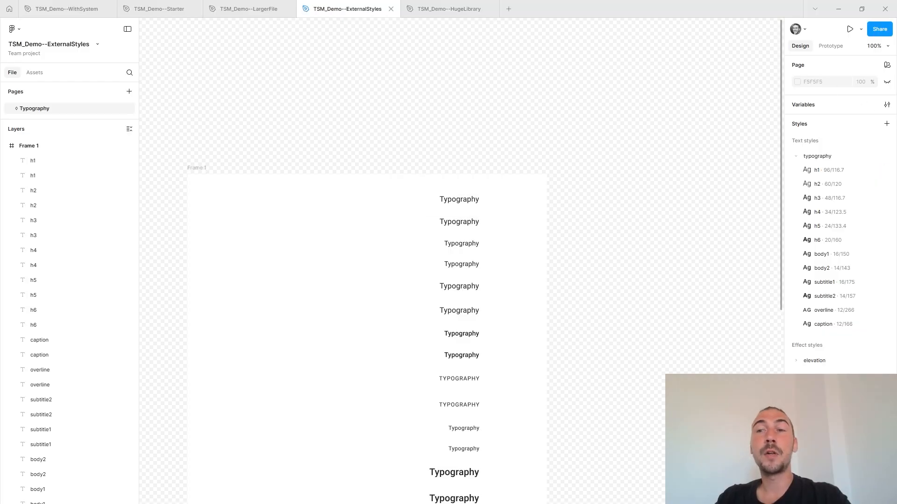
Set the FontFamily variable of FontFamily_1 in the __Typography__ collection to Ribeye and close the variables window.
left_click(887, 104)
left_click(54, 102)
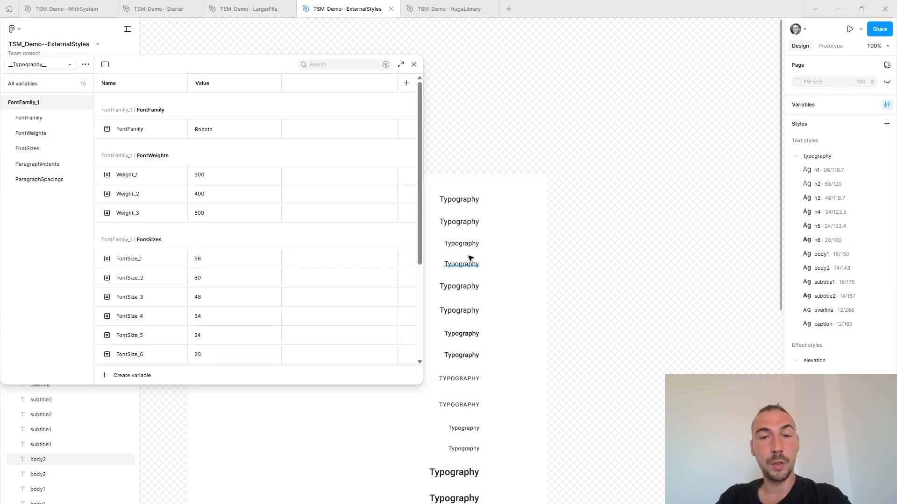
double_click(216, 134)
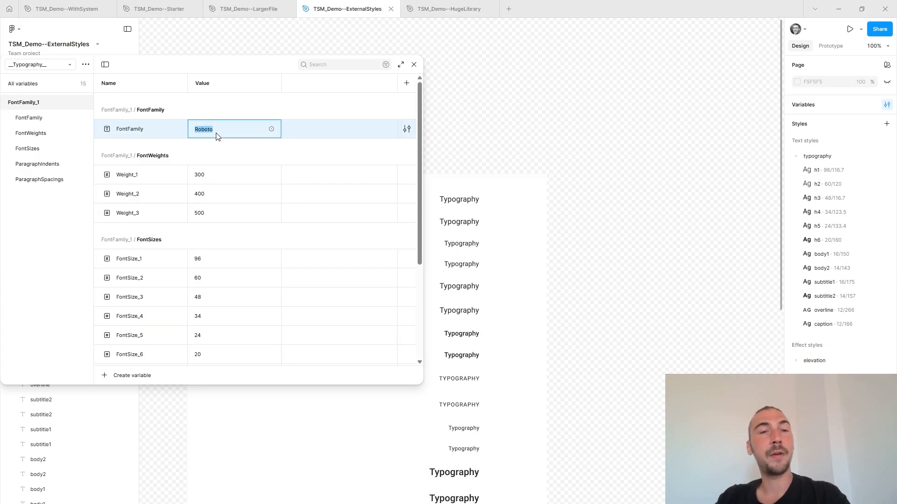
type("Ribeye")
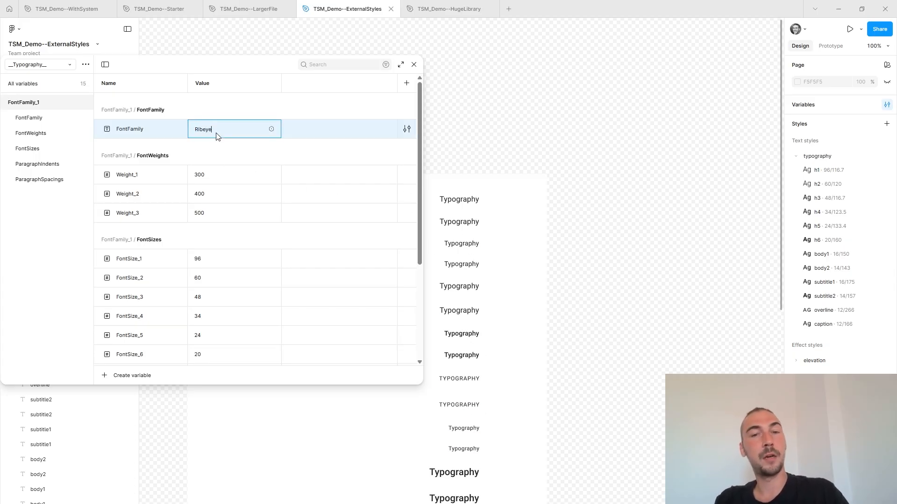
key("Return")
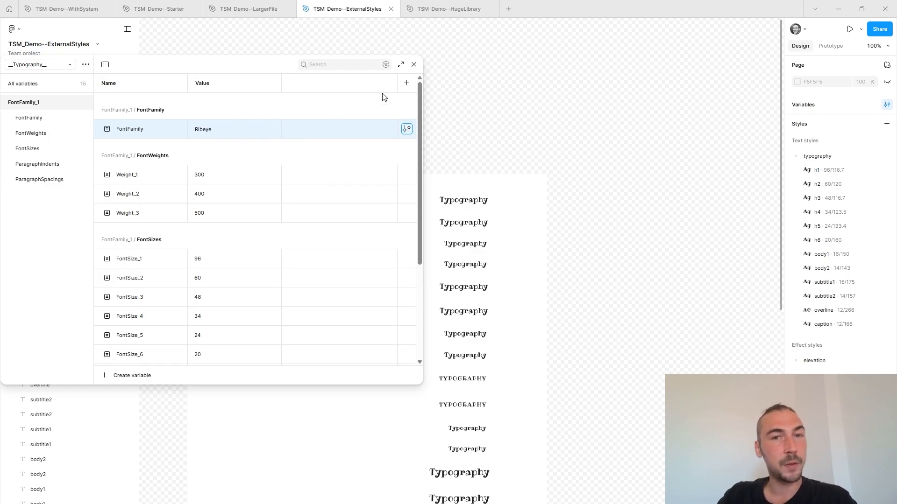
left_click(414, 64)
Select the upper h2 text layer and inspect the source of its applied text style.
scroll(541, 278, "down", 1)
scroll(561, 274, "down", 10)
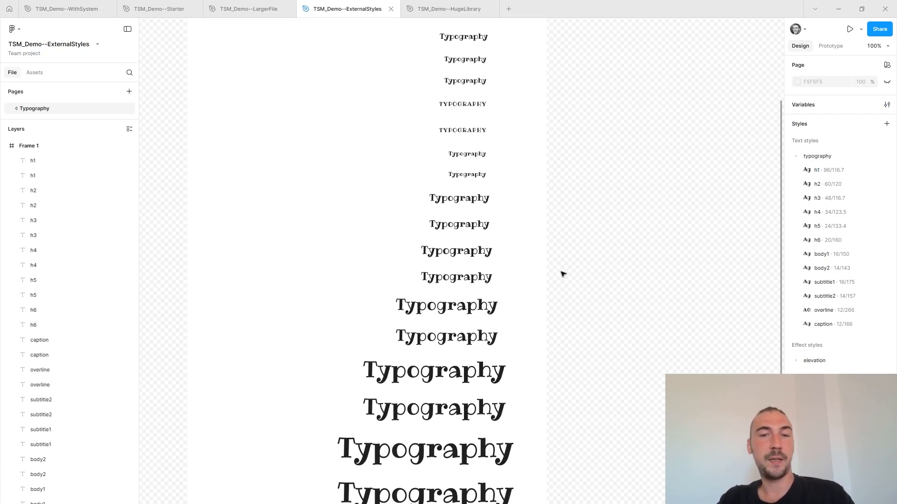
left_click(434, 336)
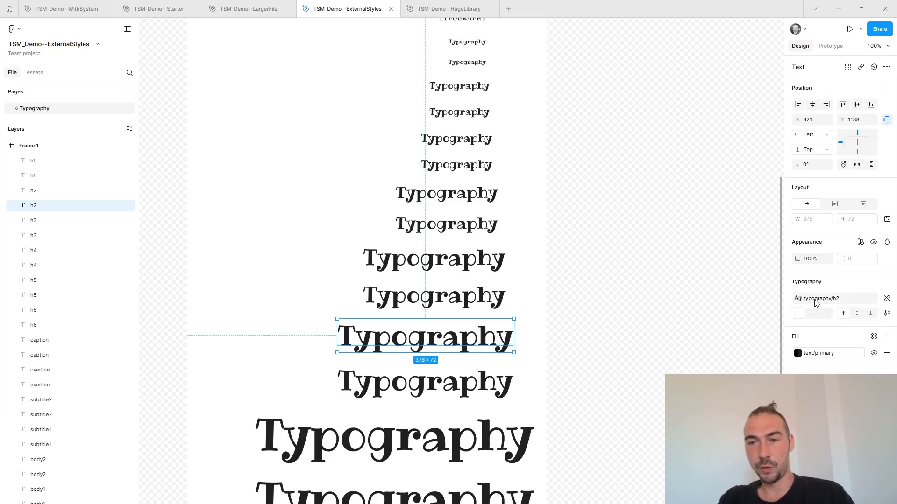
left_click(818, 299)
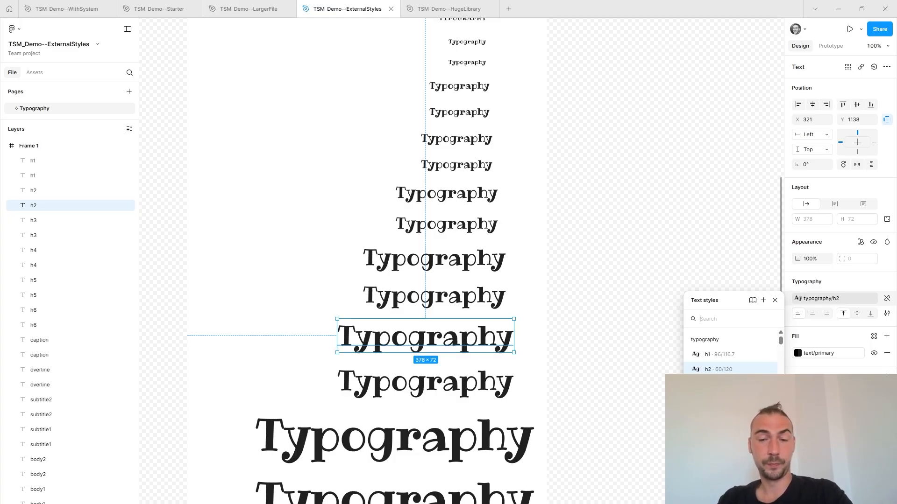
Switch to the TSM_Demo--HugeLibrary file, enlarge the page list, and expand the H1 to H5 text style groups.
key("ctrl+Tab")
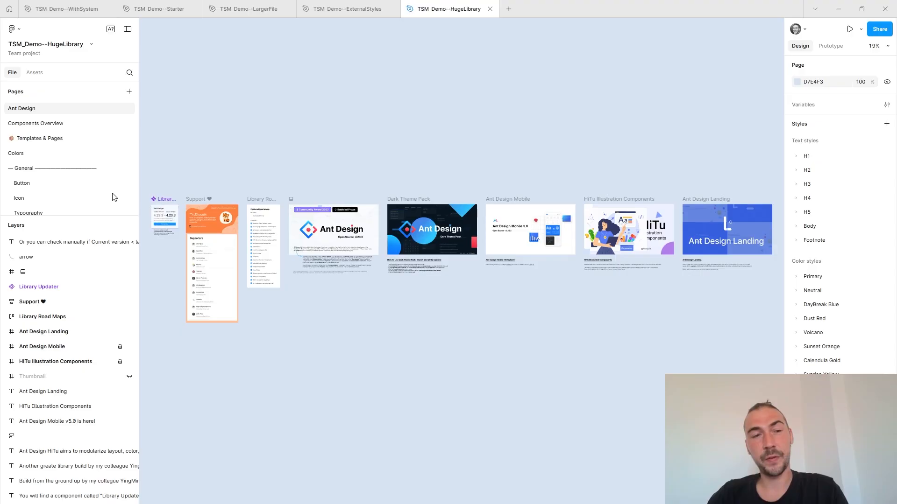
left_click_drag(86, 214, 88, 376)
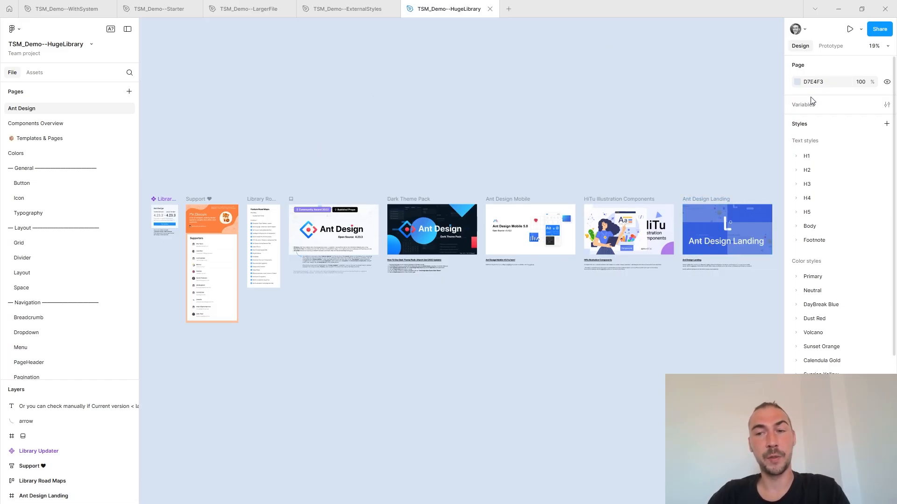
left_click(796, 156)
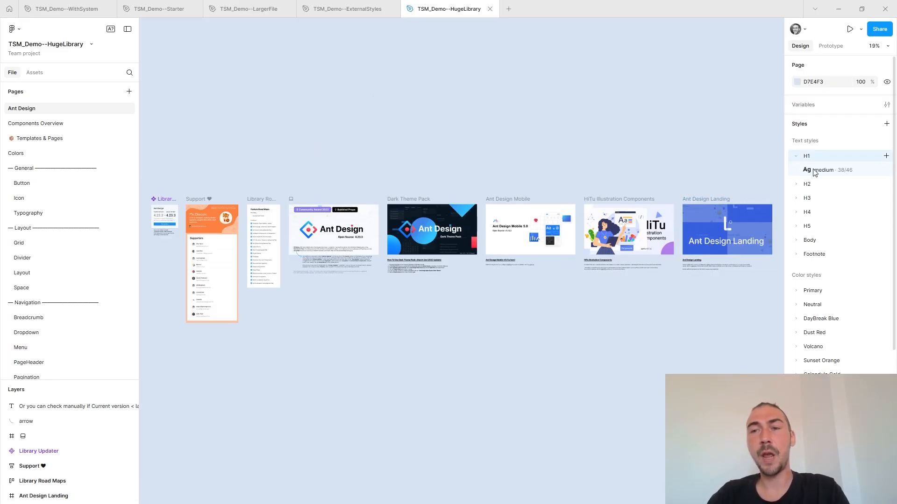
left_click(797, 184)
left_click(797, 212)
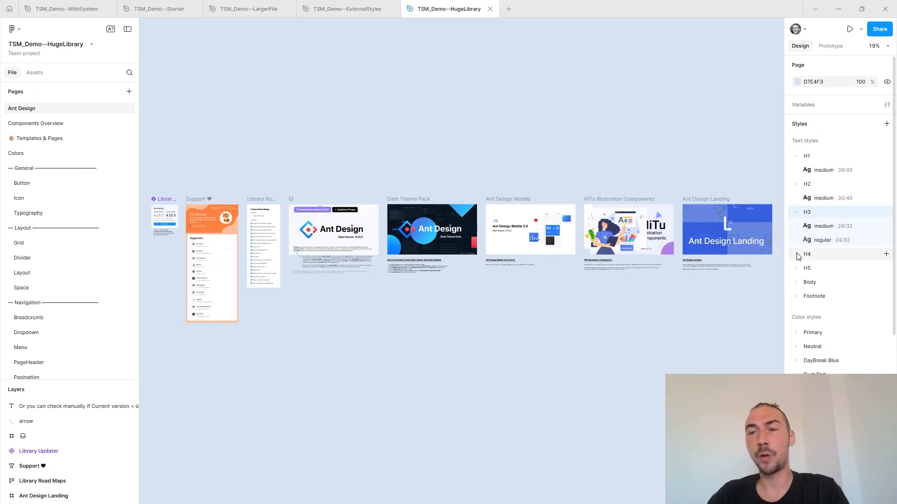
left_click(796, 255)
left_click(797, 282)
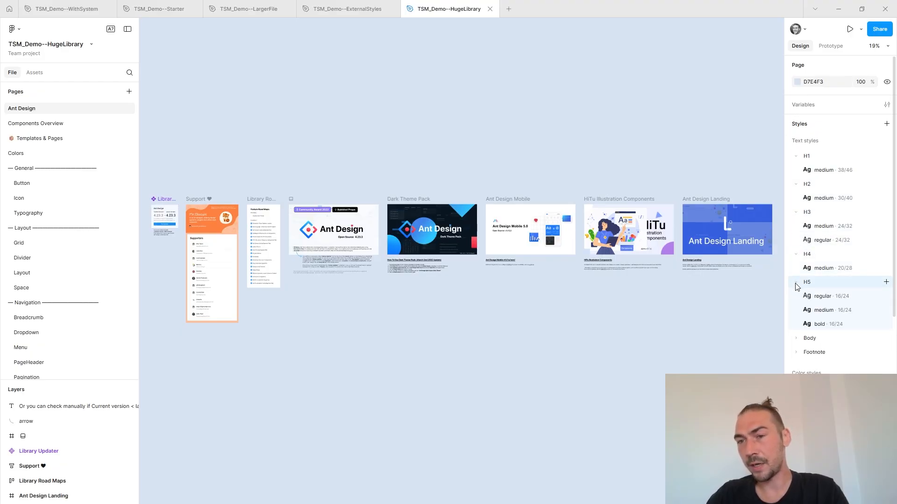
Inspect the typography settings of the Ant Design Landing banner title and the heading below it.
left_click(706, 243)
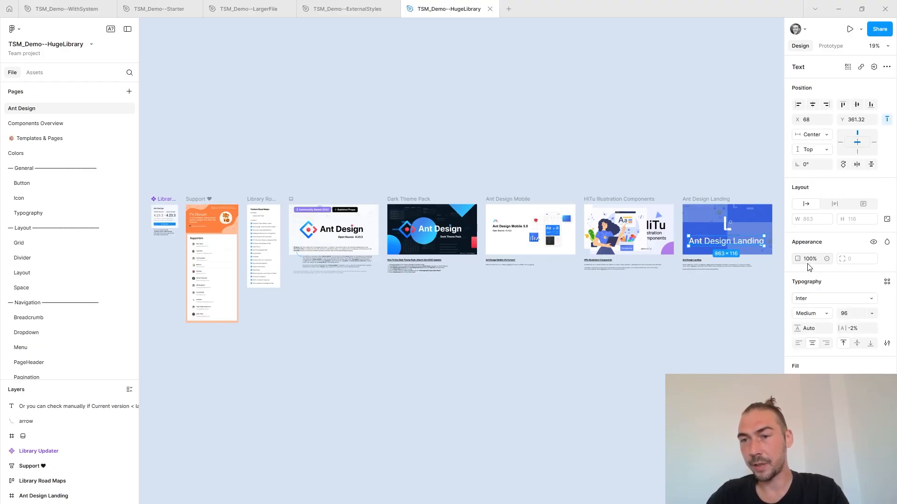
scroll(762, 255, "up", 5)
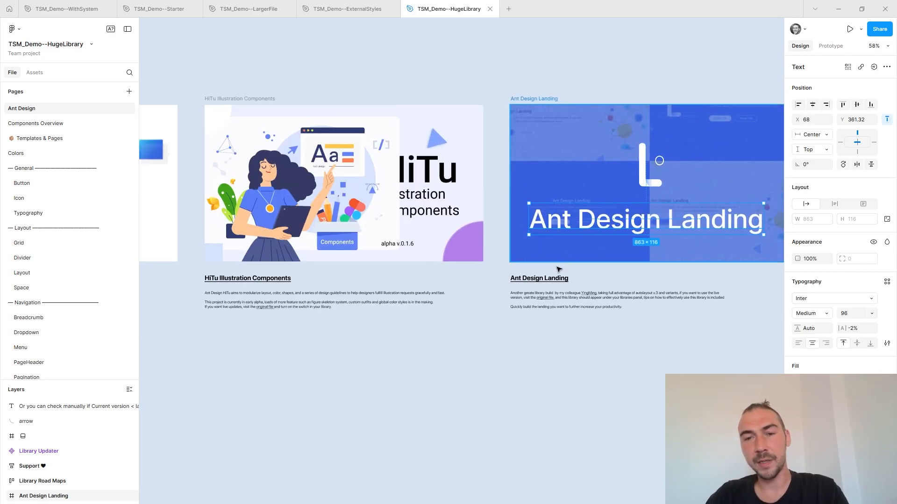
left_click(554, 283)
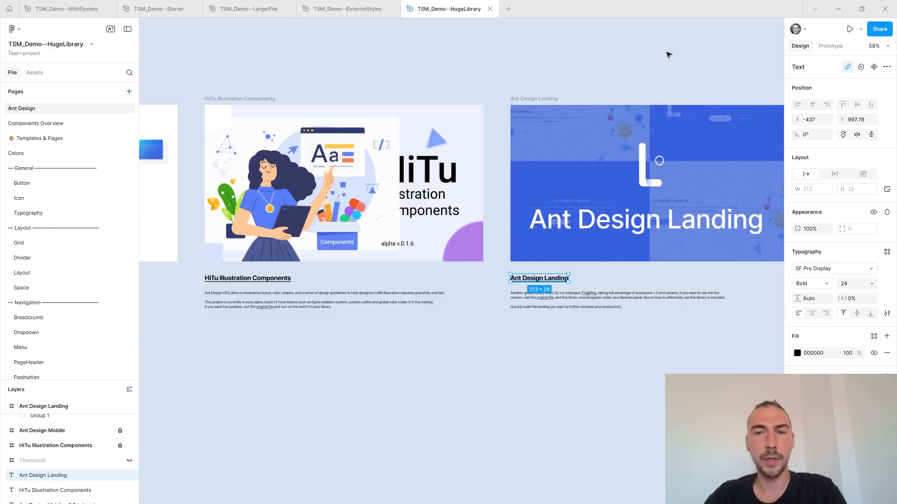
Inspect the properties and extra type settings of the medium text style in the H1 group, and close the style editor.
left_click(696, 76)
scroll(696, 76, "down", 3)
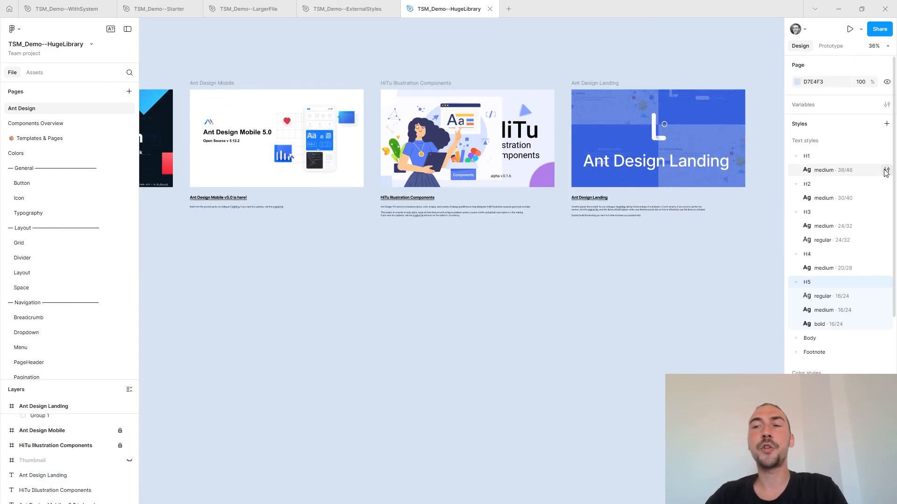
left_click(885, 169)
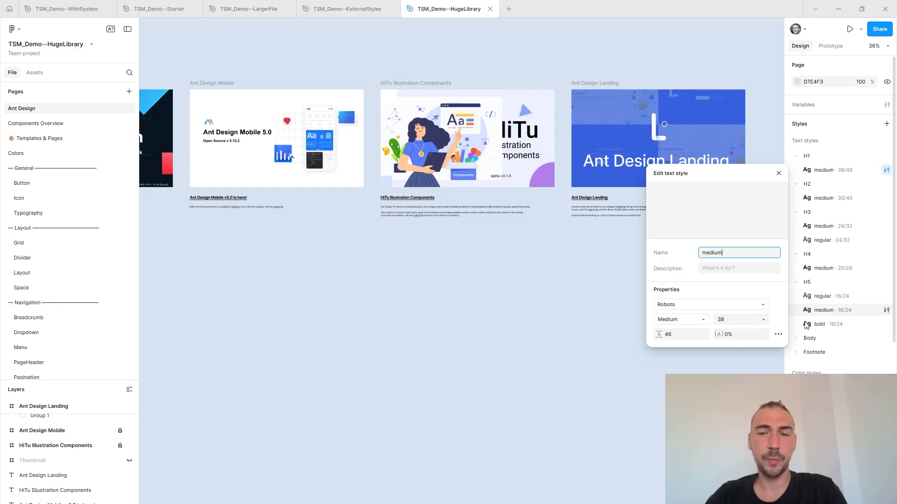
left_click(778, 334)
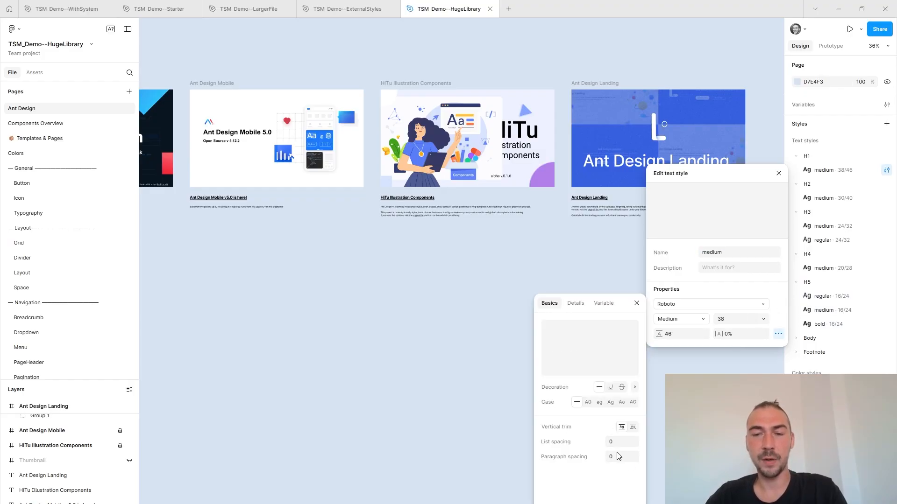
left_click(779, 173)
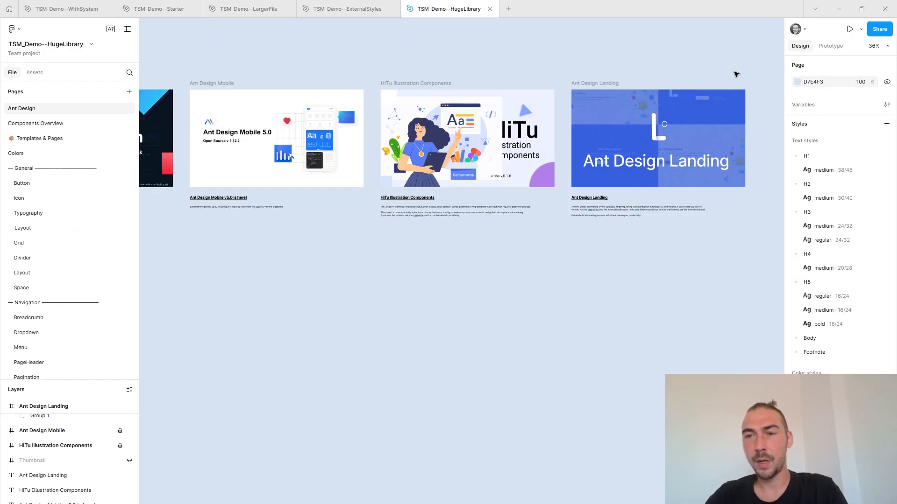
Check the file for local variables and close the variables window.
left_click(886, 105)
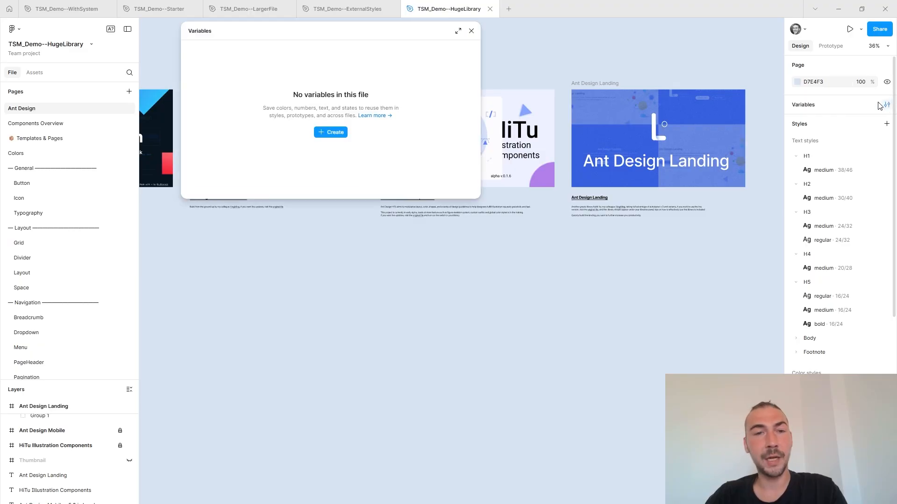
left_click(472, 30)
scroll(561, 44, "left", 5)
scroll(601, 114, "up", 3)
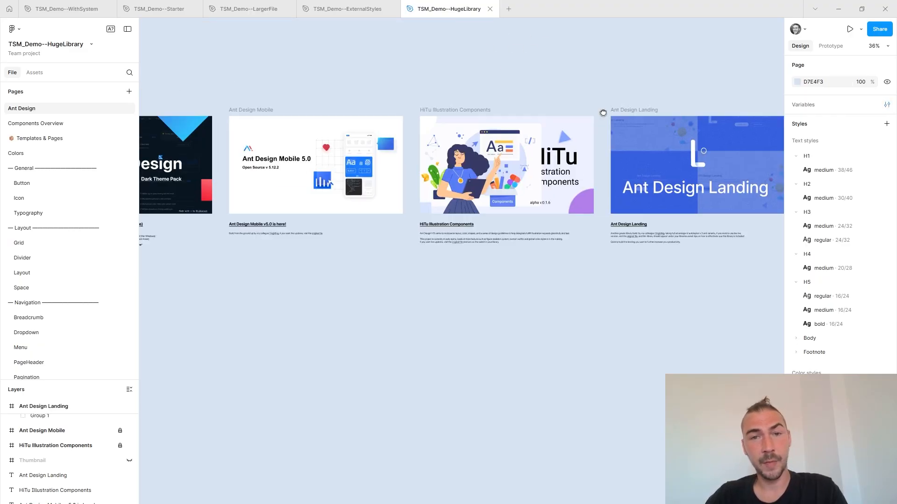
scroll(486, 98, "down", 5)
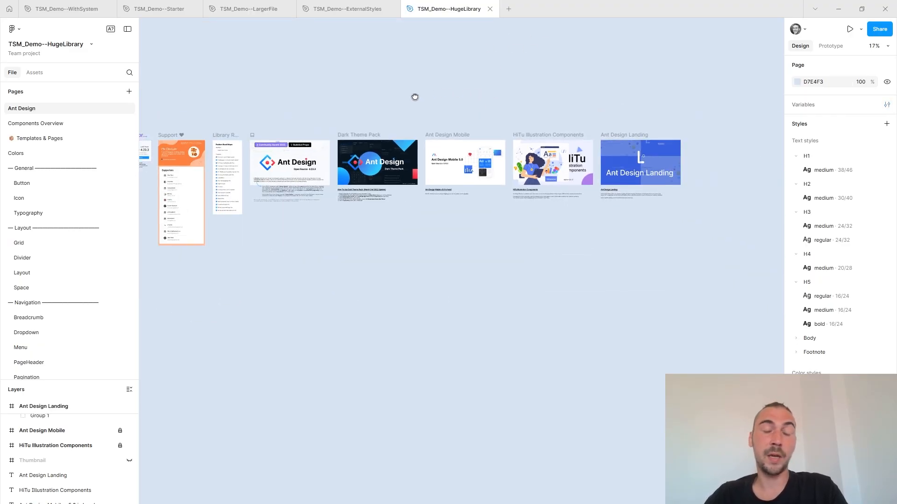
left_click_drag(415, 96, 467, 121)
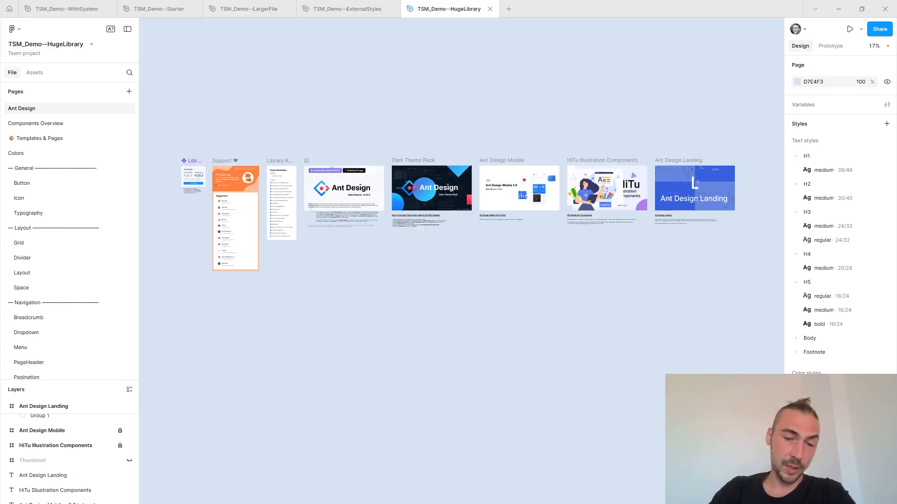
Run the Typography System Master plugin on the file and review its proposed local styles through the PingFang SC group.
key("ctrl+k")
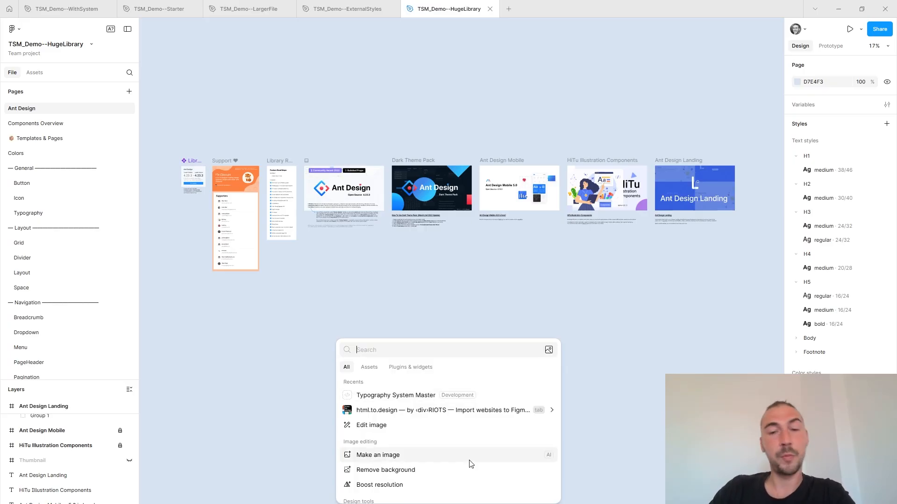
left_click(411, 367)
left_click(389, 382)
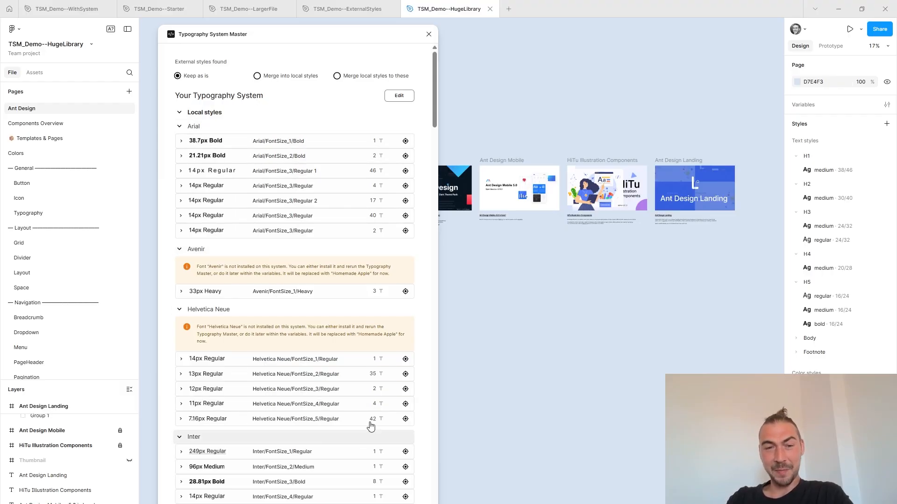
scroll(322, 276, "down", 7)
scroll(324, 272, "down", 15)
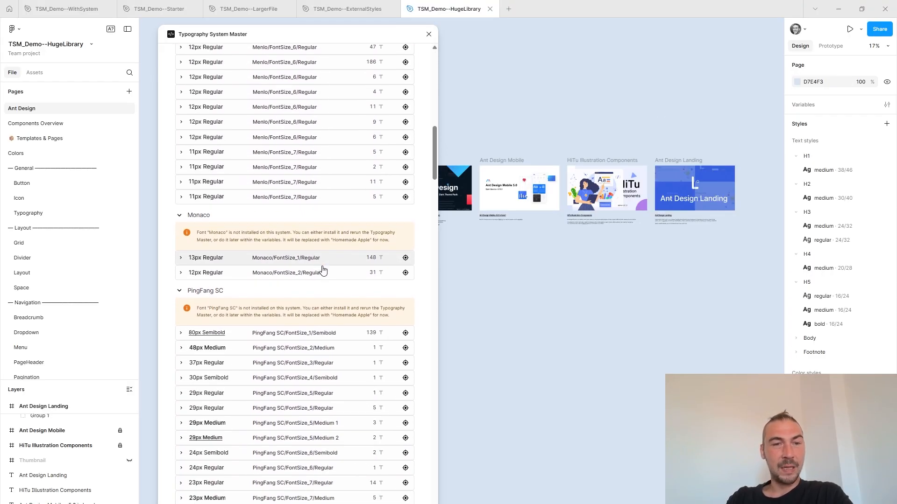
scroll(322, 274, "down", 5)
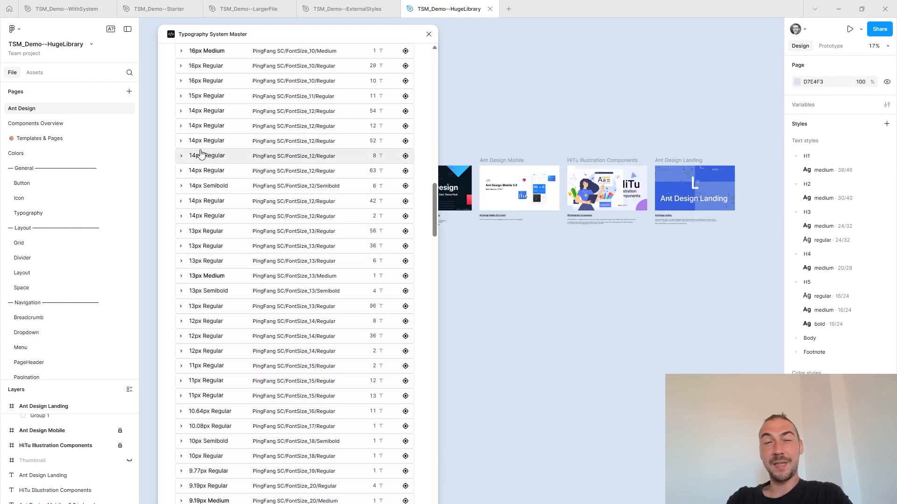
Expand four consecutive 14px Regular entries in the PingFang SC group and compare their line heights.
left_click(214, 171)
left_click(217, 156)
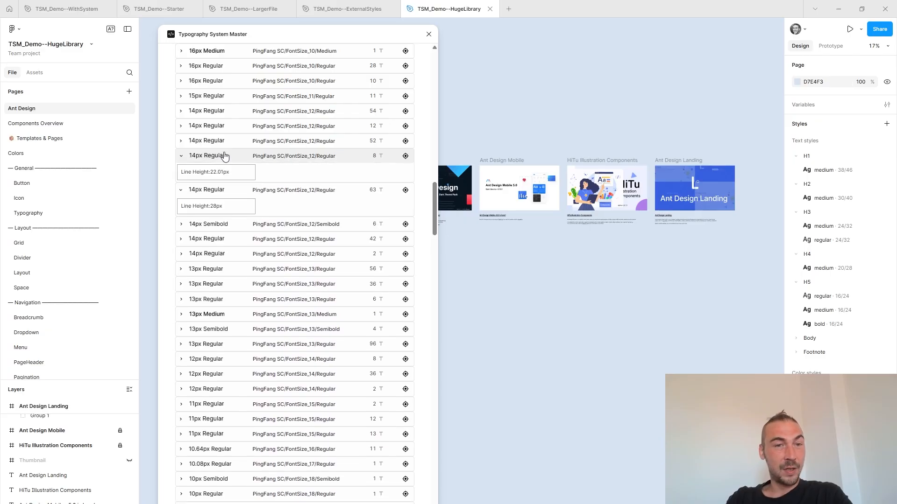
left_click_drag(183, 171, 244, 174)
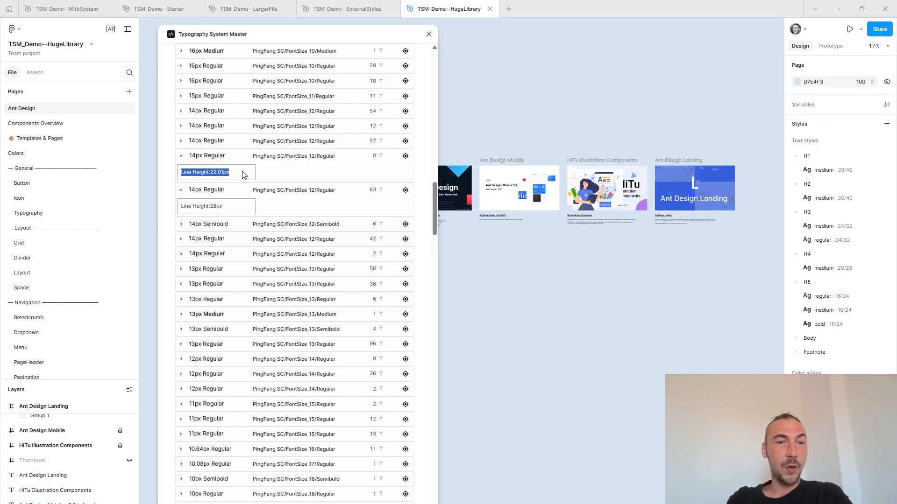
left_click_drag(226, 208, 168, 213)
left_click(217, 142)
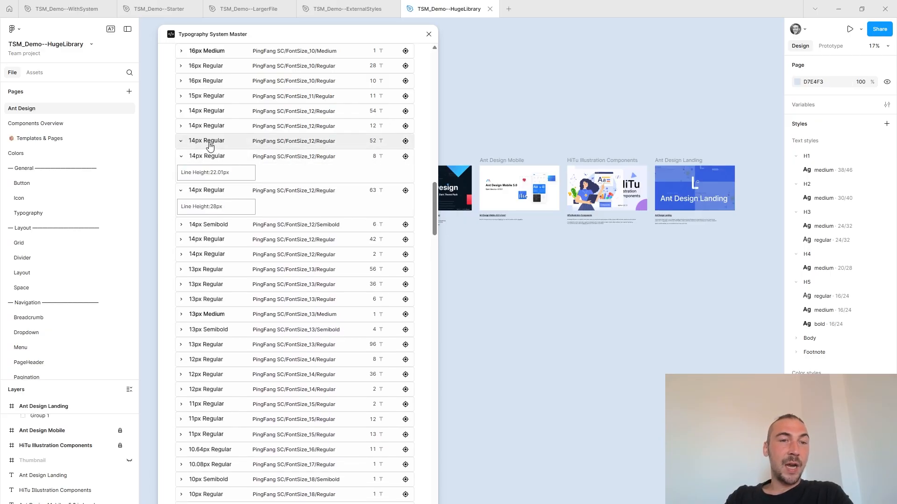
left_click(217, 125)
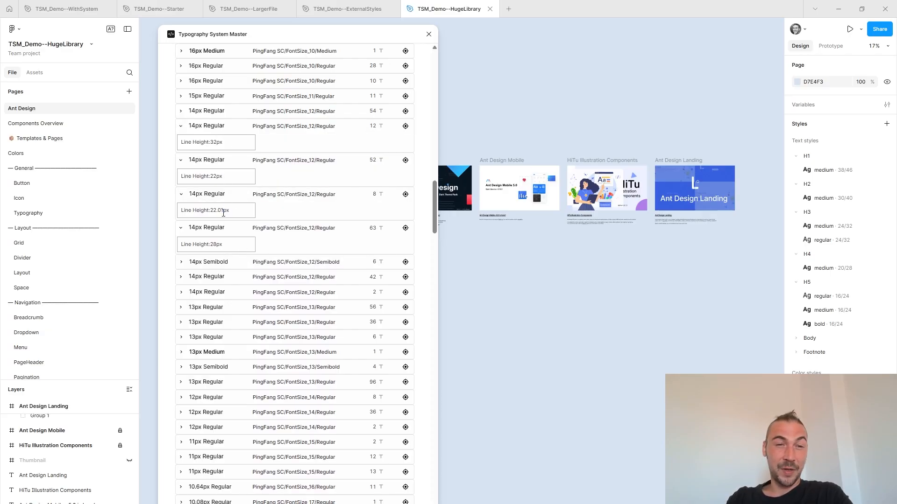
left_click_drag(237, 214, 181, 210)
left_click_drag(227, 178, 179, 180)
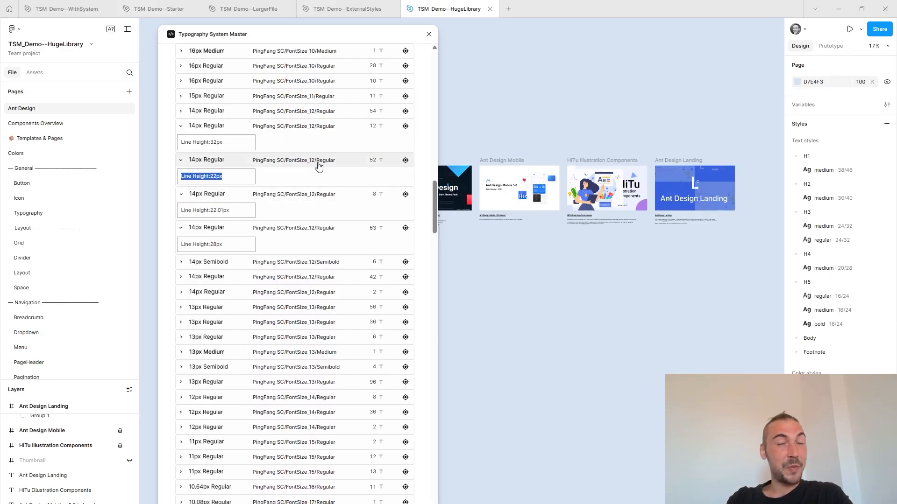
Collapse the local styles list, create the typography system with external styles kept as is, and close the plugin.
scroll(320, 164, "up", 15)
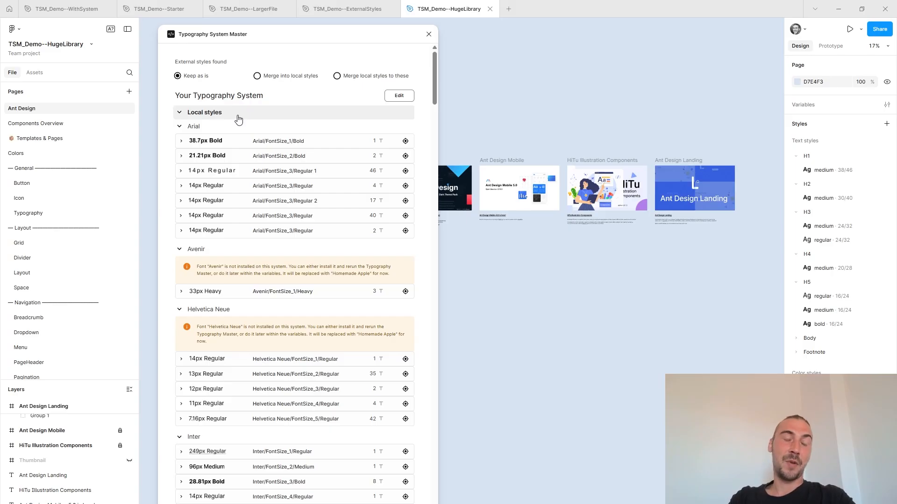
left_click(261, 113)
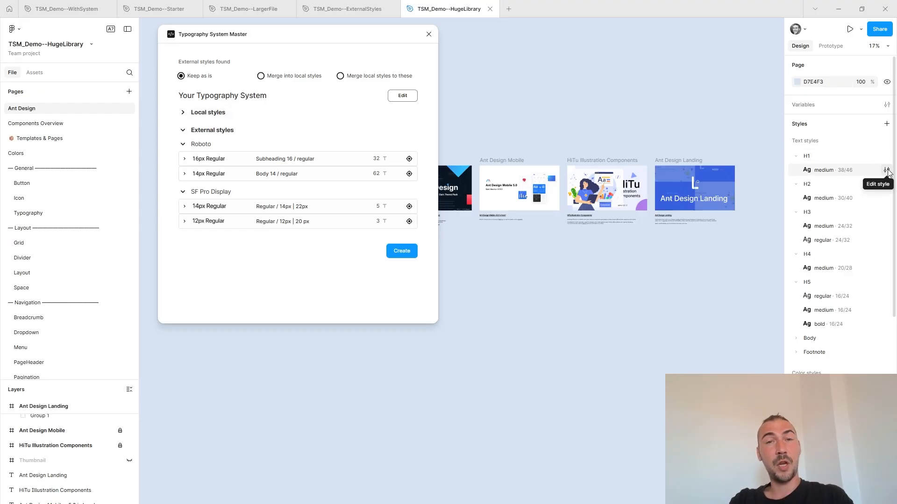
left_click(403, 252)
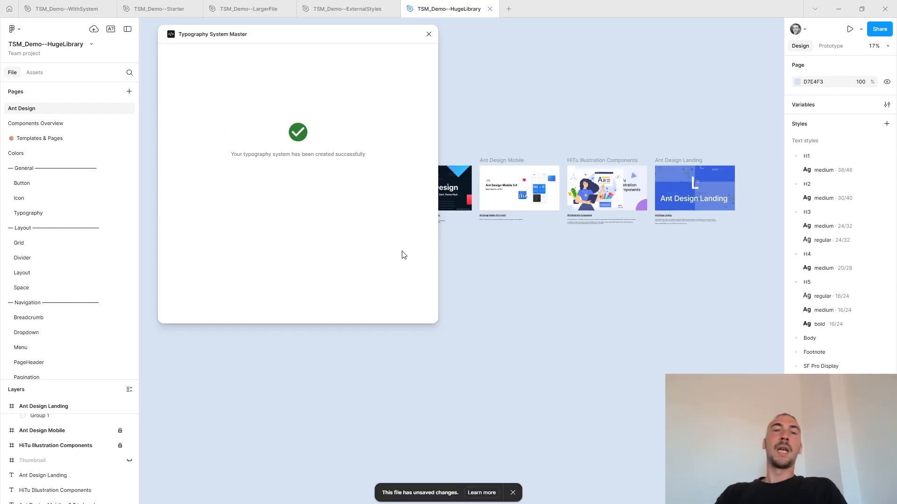
left_click(429, 35)
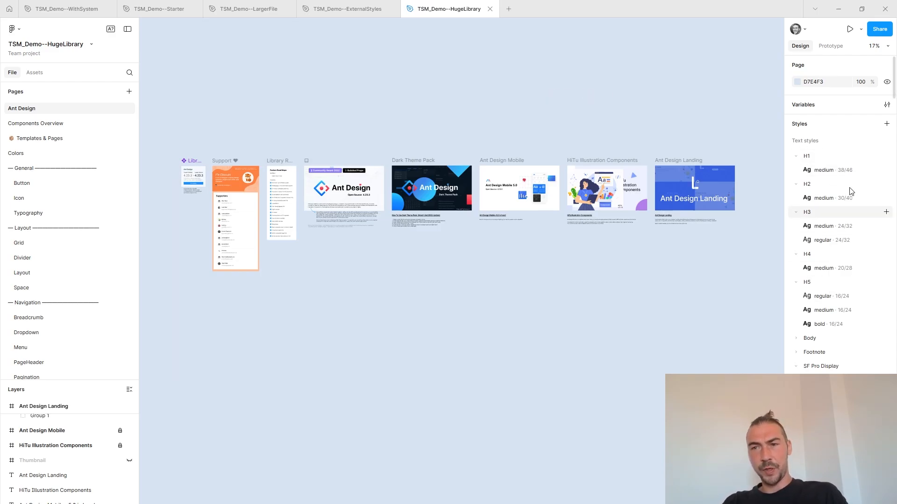
Inspect the variables applied to the medium text style in the H1 group, including its font size options, and close the editor.
left_click(887, 170)
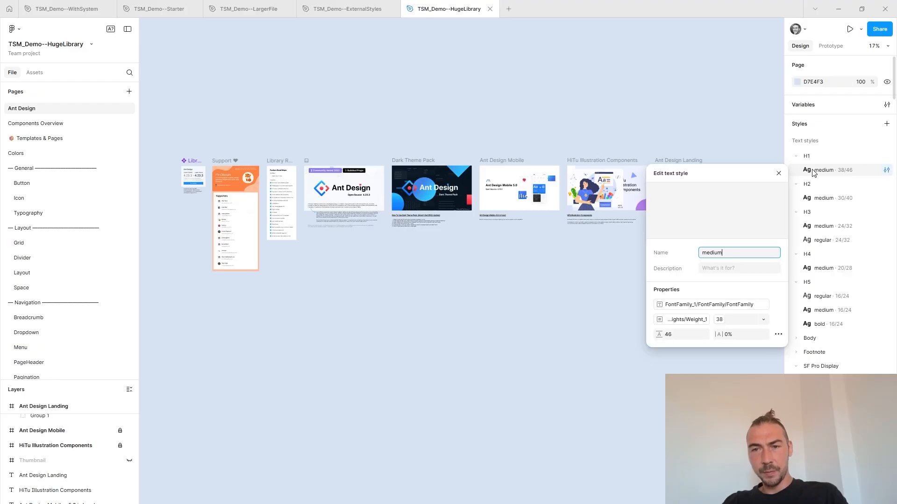
left_click(720, 323)
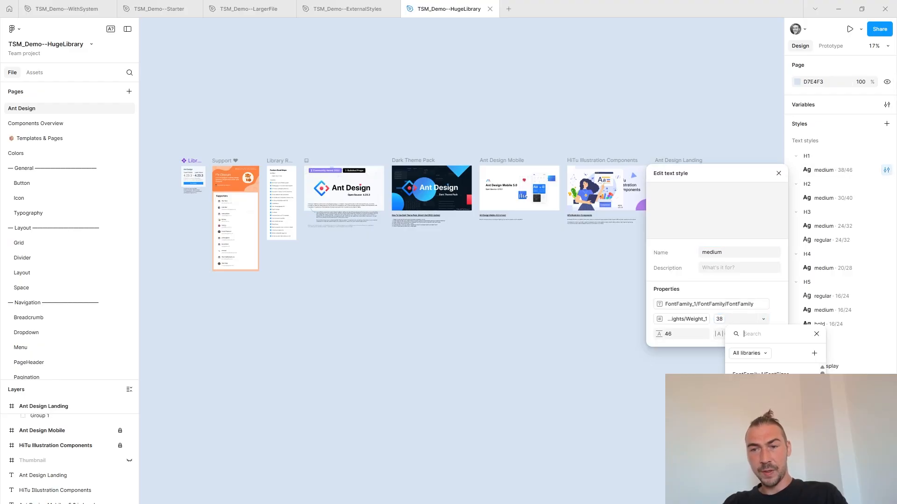
left_click(817, 334)
left_click(778, 174)
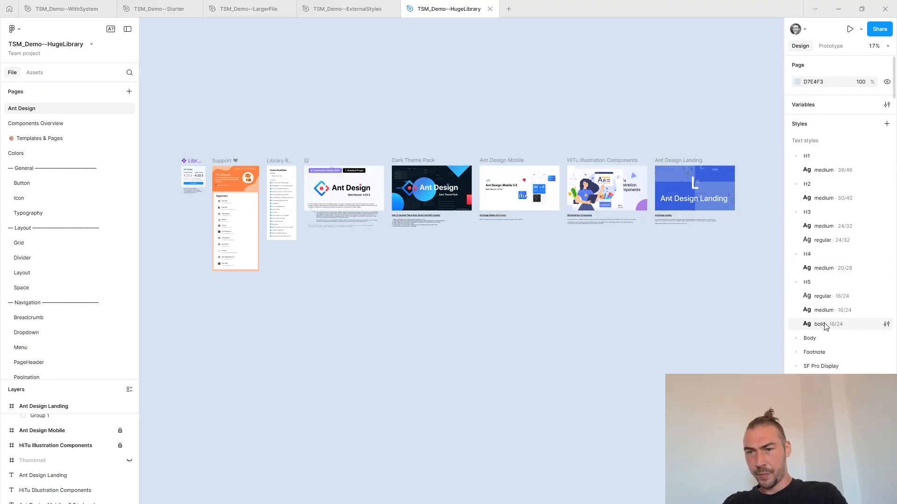
Browse the generated text styles grouped by font size.
scroll(829, 315, "down", 15)
scroll(828, 315, "down", 12)
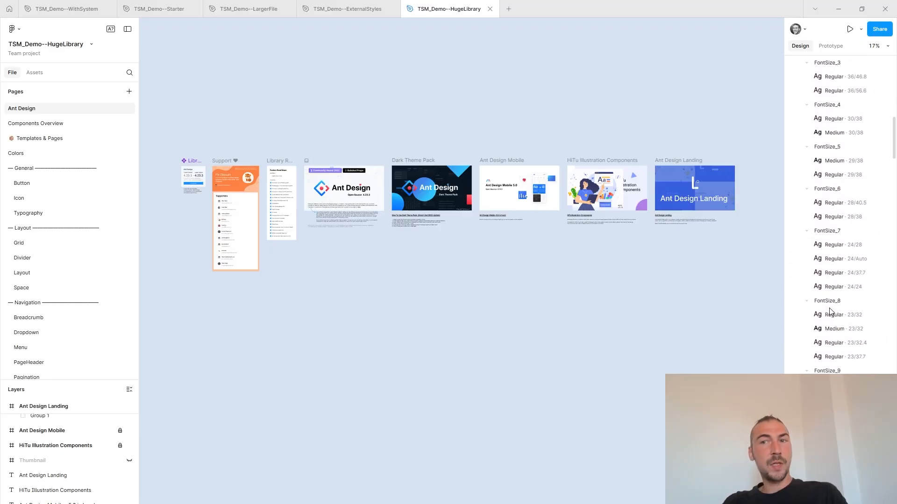
scroll(831, 313, "down", 2)
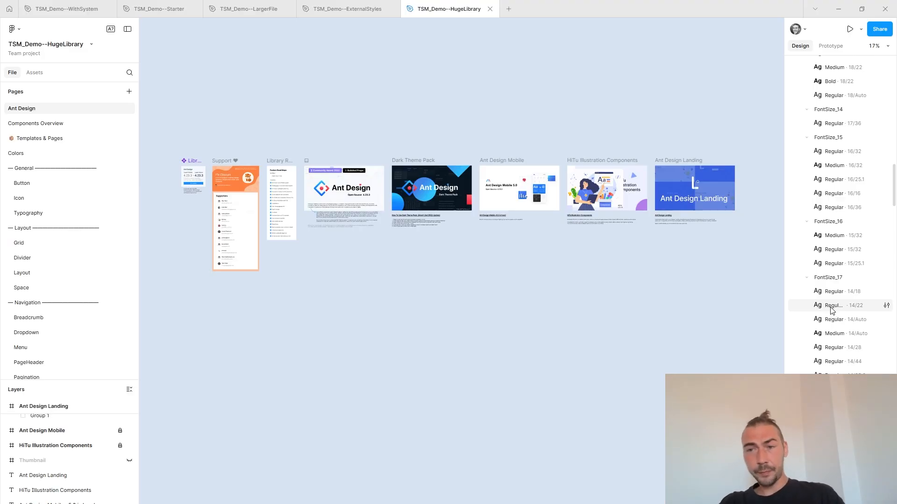
scroll(833, 150, "up", 20)
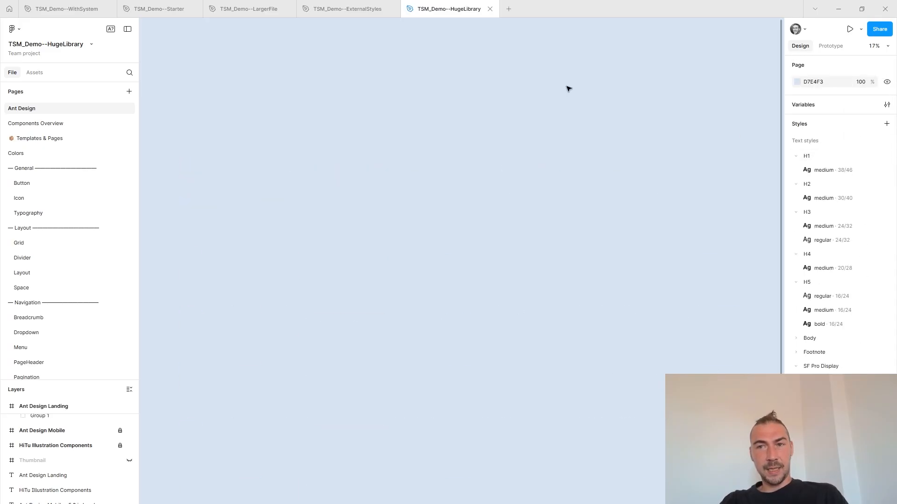
scroll(585, 115, "up", 15)
scroll(603, 158, "down", 20)
scroll(605, 154, "up", 1)
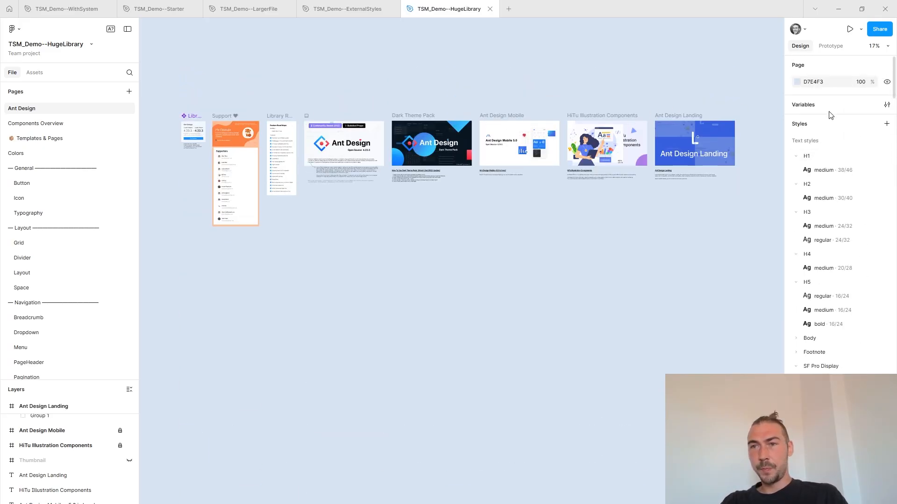
Show the variables of the __Typography__ collection and enlarge the variables window.
left_click(886, 105)
left_click(885, 105)
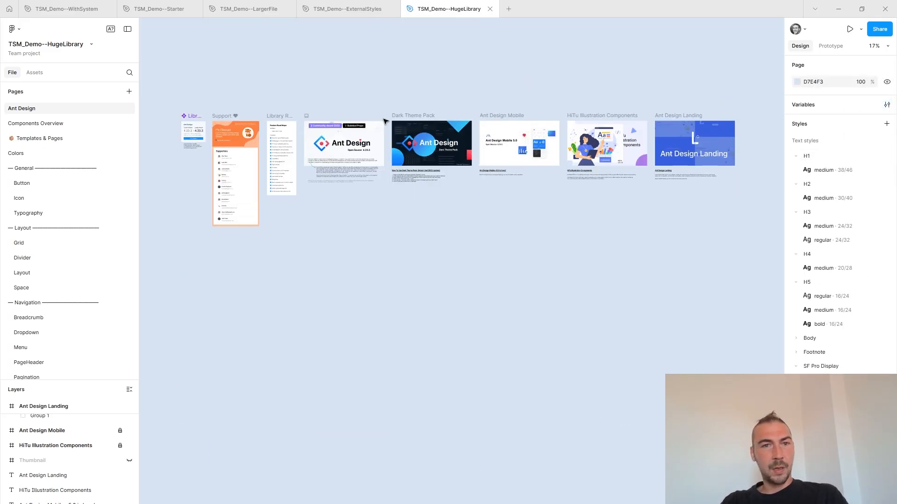
left_click(885, 105)
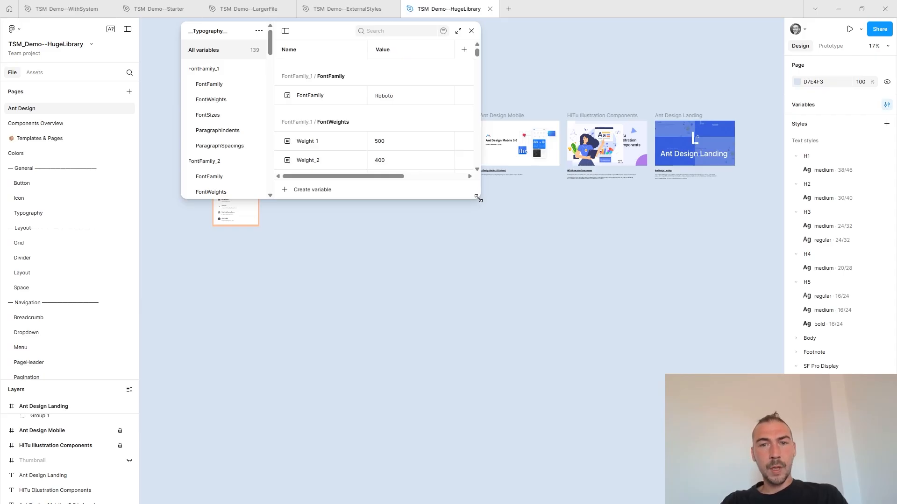
left_click_drag(478, 199, 695, 482)
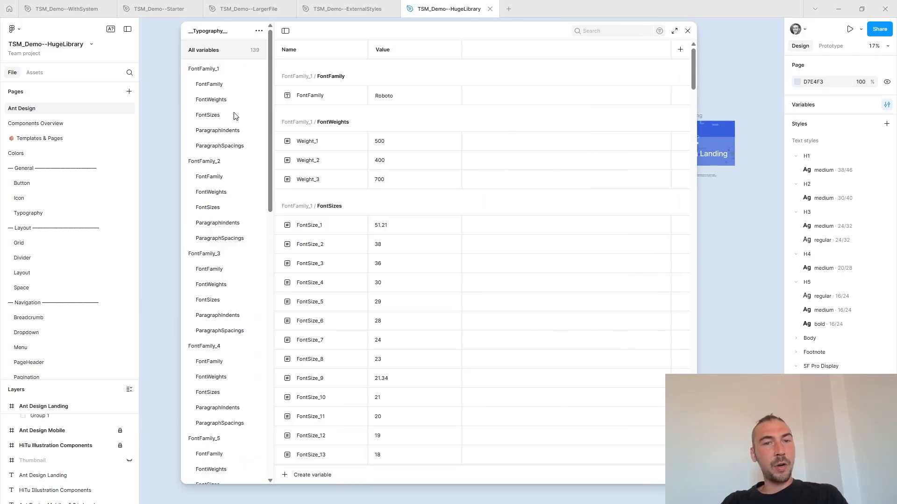
Browse the variables of the FontFamily_1, FontFamily_2 and FontFamily_3 groups in the __Typography__ collection.
left_click(218, 68)
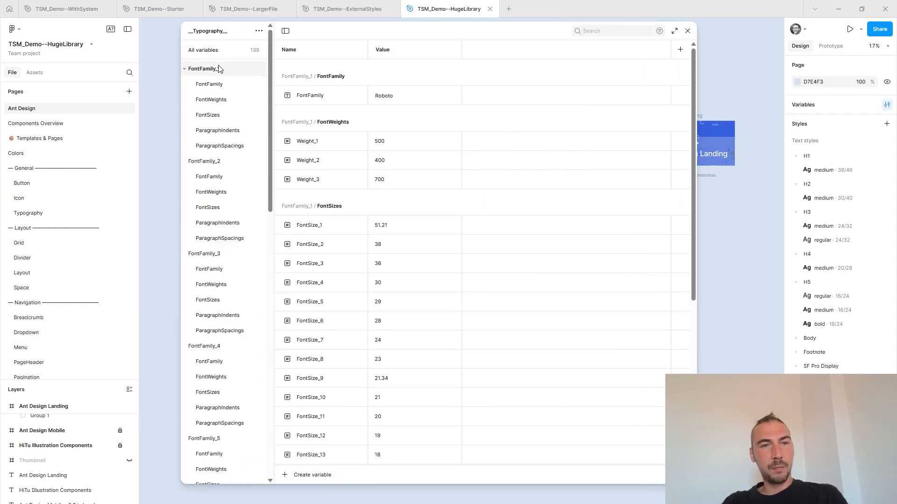
left_click(216, 162)
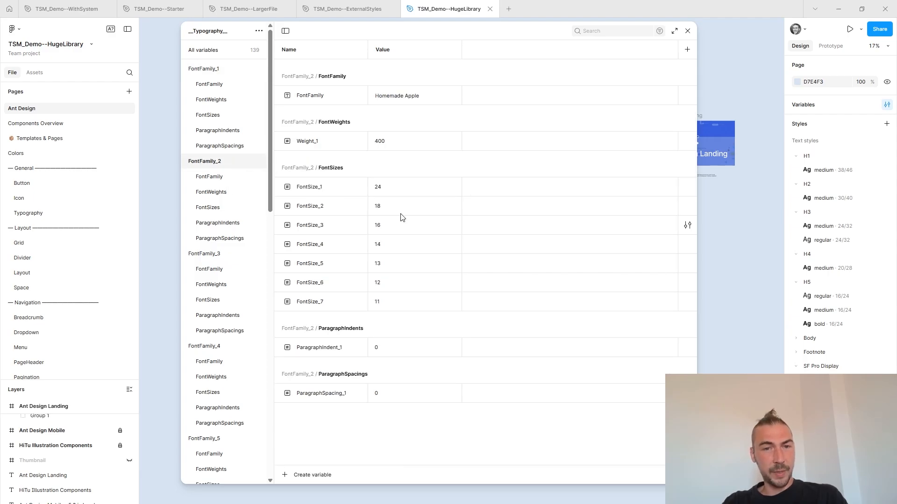
left_click(224, 254)
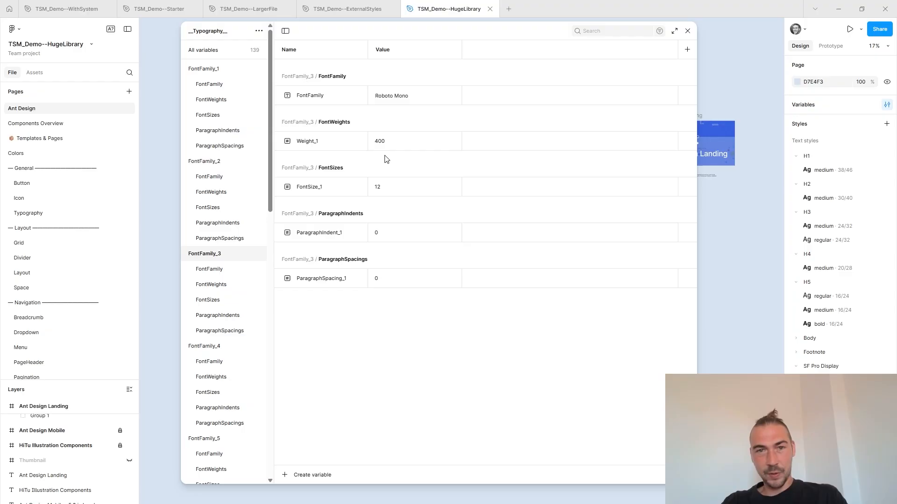
Check the details and scoping of the Weight_1 variable in FontFamily_3 and close the variables window.
left_click(687, 142)
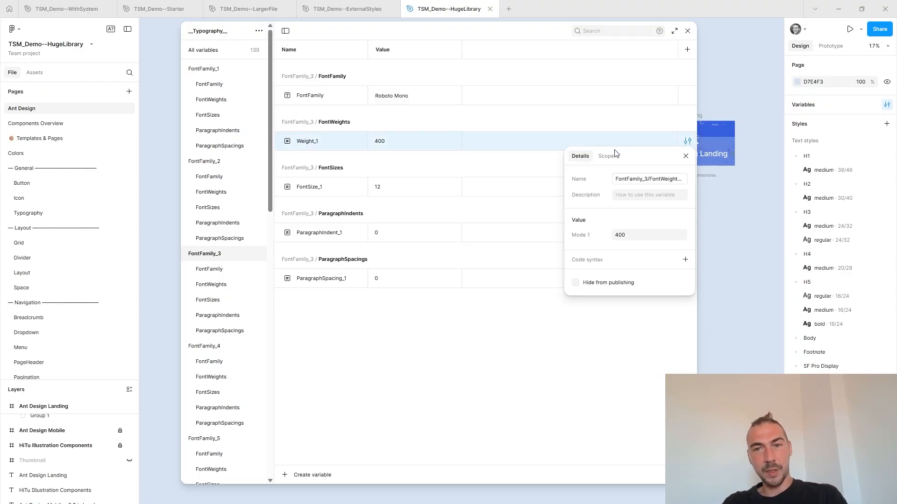
left_click(610, 156)
left_click(688, 30)
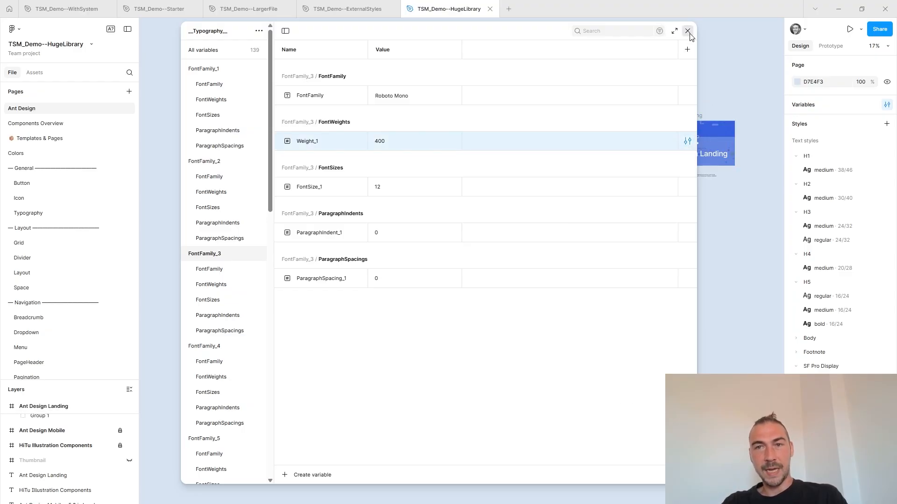
left_click(687, 30)
Check the text style applied to the description below the HiTu Illustration Components frame and clear the selection.
scroll(615, 123, "up", 5)
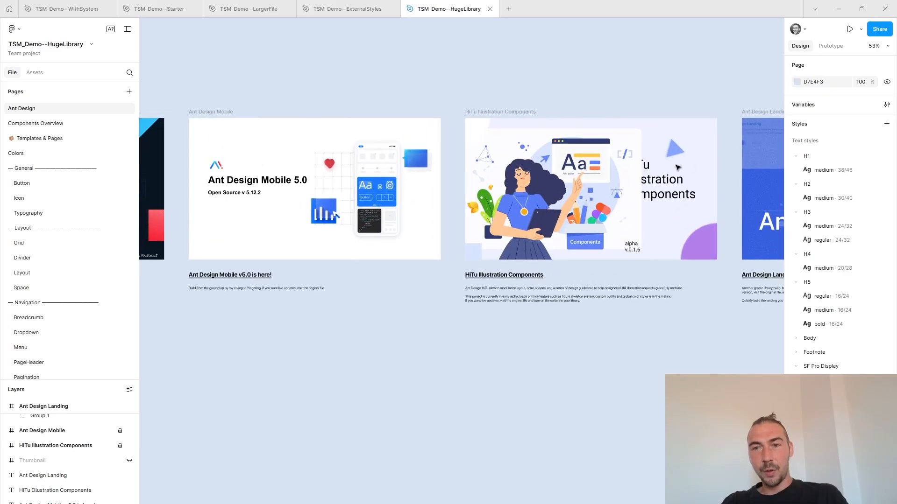
left_click(507, 289)
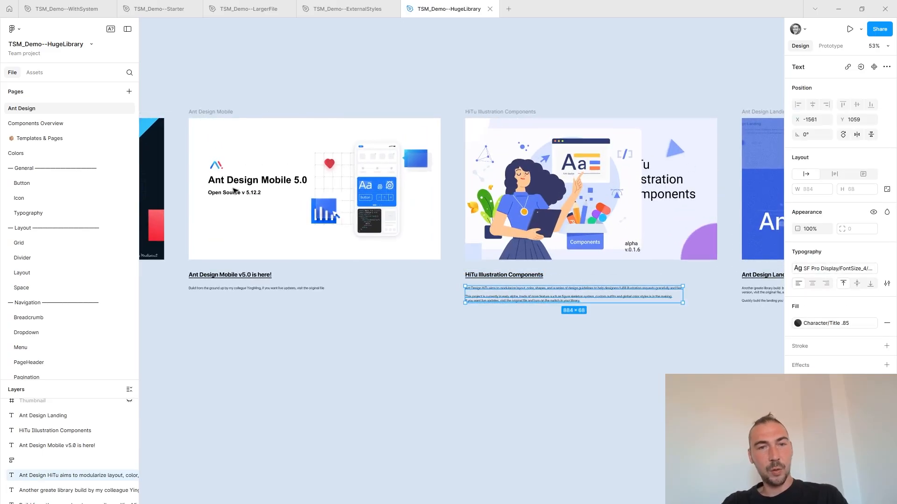
left_click(651, 84)
Inspect the text styles applied to the Ant Design Landing frame's title and to the heading and description below it.
left_click_drag(651, 84, 288, 45)
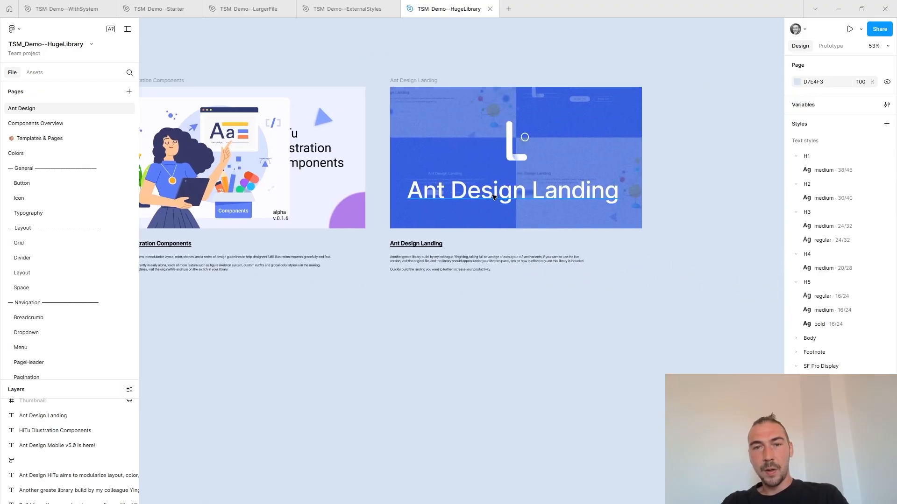
left_click(512, 191)
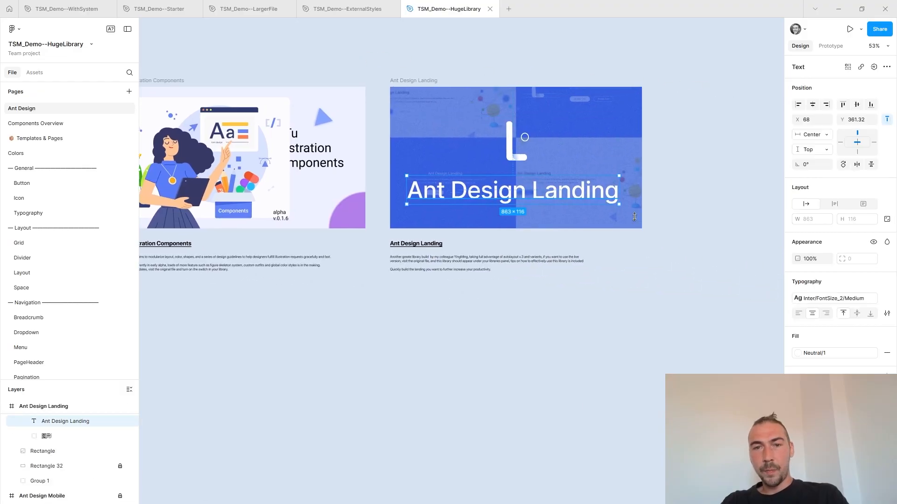
left_click(436, 259)
left_click(435, 244)
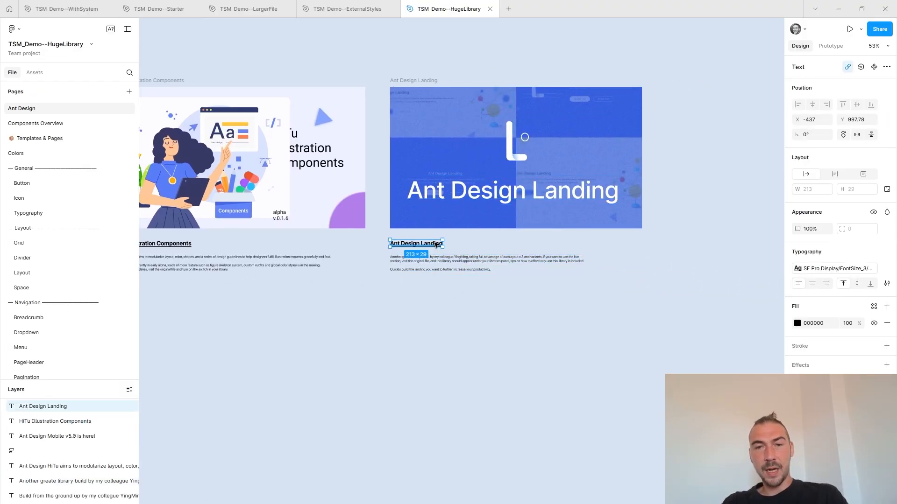
left_click(704, 209)
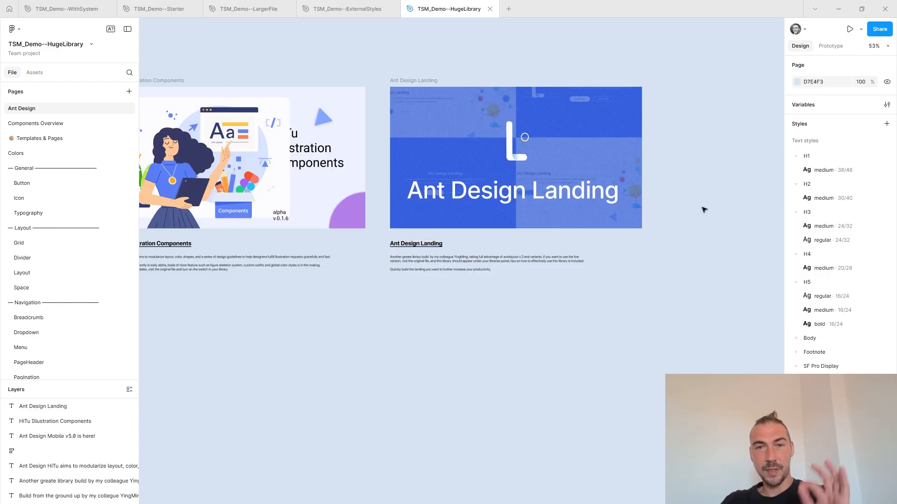